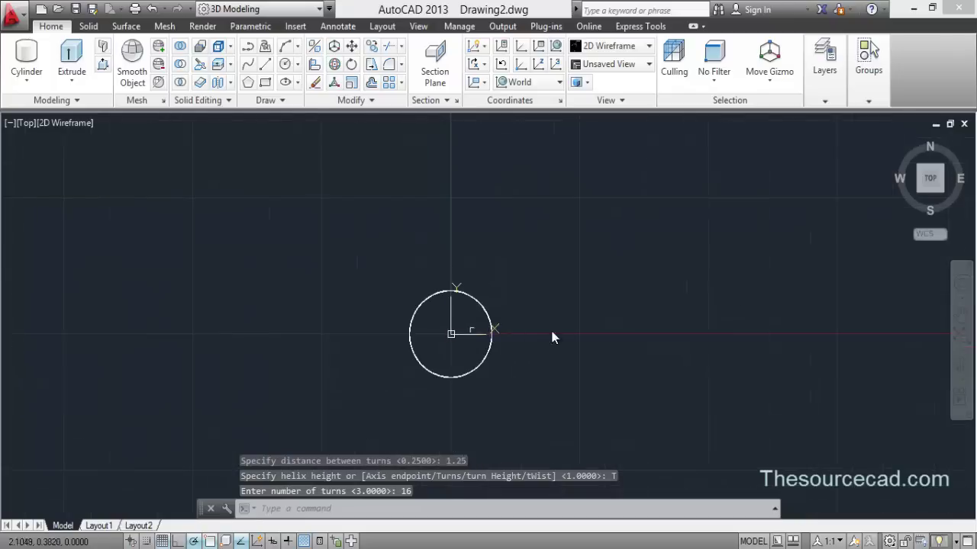
# - Show the helix from the front and align the UCS with that view
pyautogui.click(897, 141)
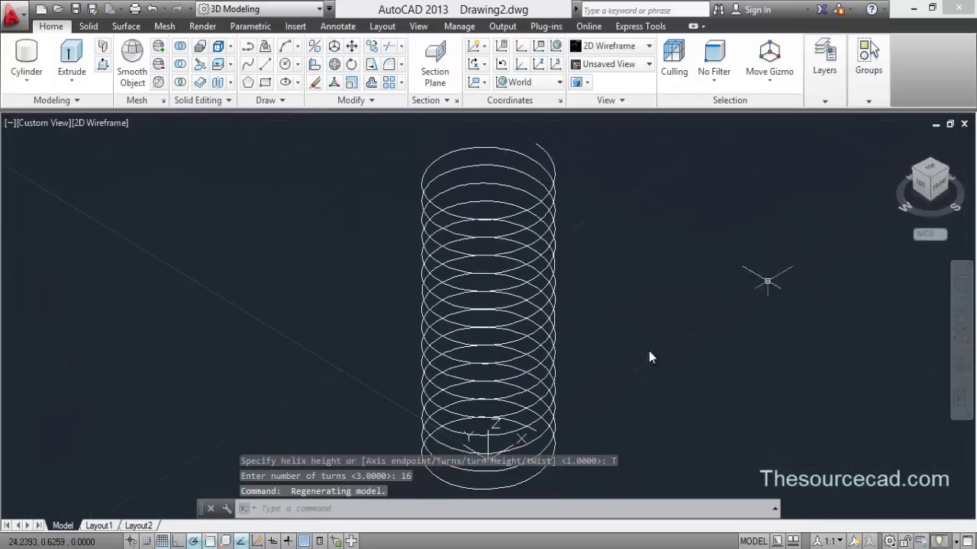
pyautogui.moveTo(541, 414); pyautogui.dragTo(618, 379, button='middle')
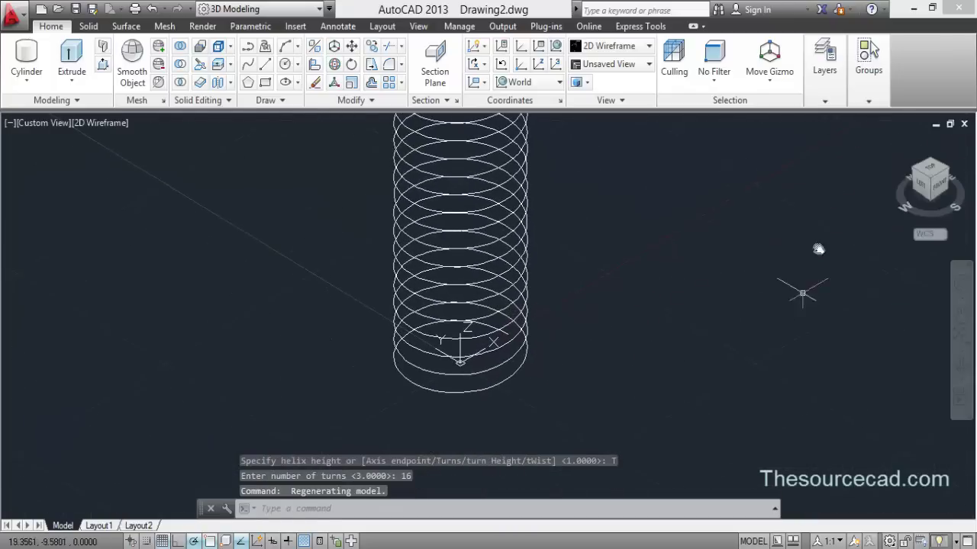
pyautogui.click(943, 191)
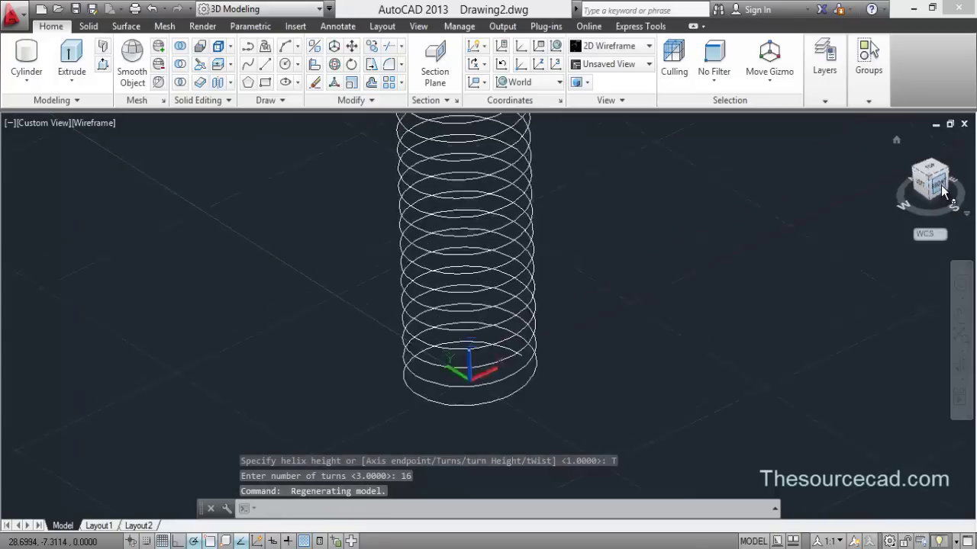
pyautogui.scroll(-2, 608, 439)
pyautogui.moveTo(598, 424)
pyautogui.mouseDown(button='middle')
pyautogui.moveTo(435, 305)
pyautogui.moveTo(431, 324)
pyautogui.mouseUp(button='middle')
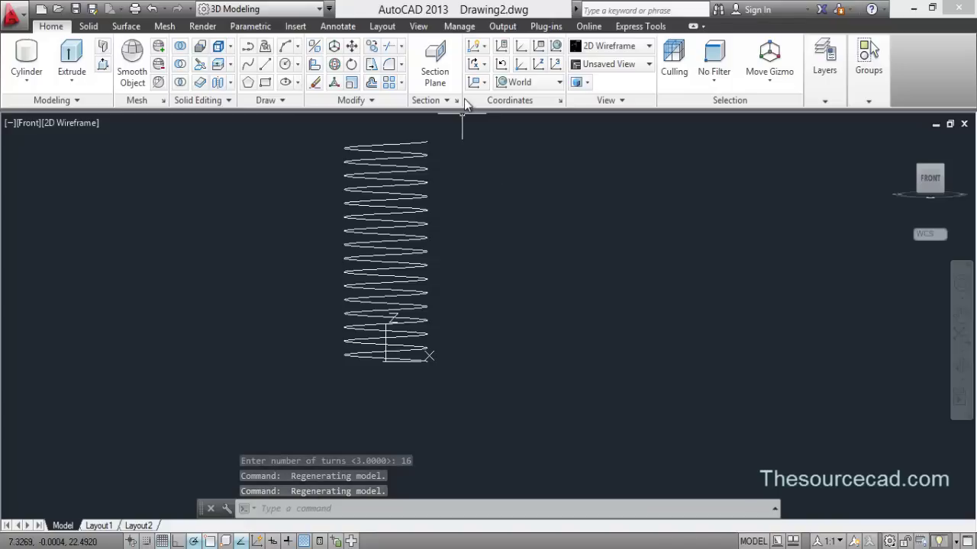
pyautogui.click(475, 83)
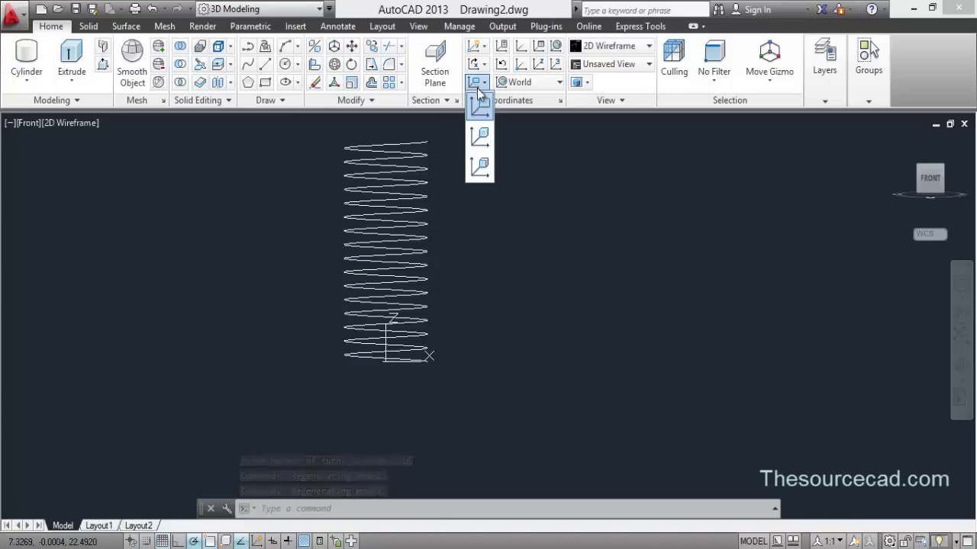
pyautogui.click(481, 108)
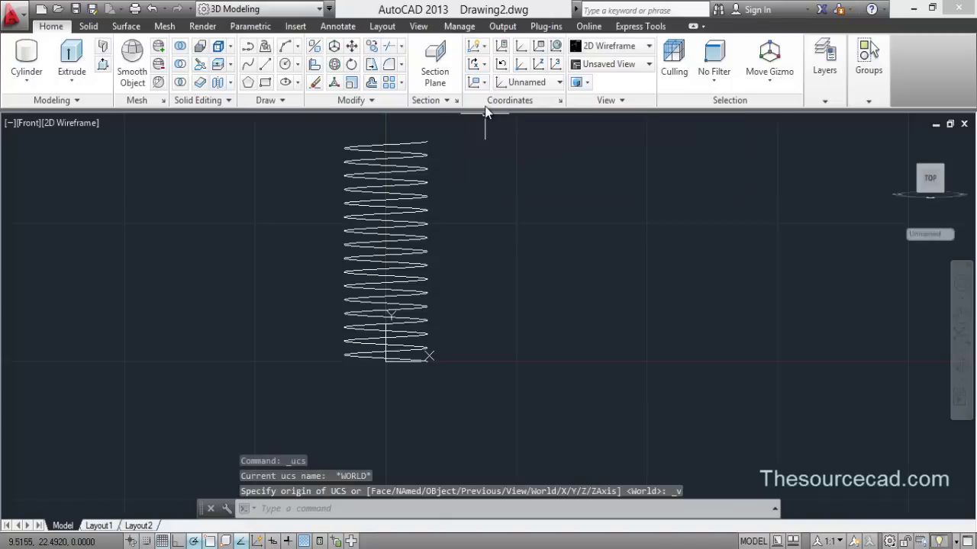
# - Draw a horizontal line 0.15625 long in the empty space beside the helix
pyautogui.write('l')
pyautogui.press('Return')
pyautogui.click(470, 342)
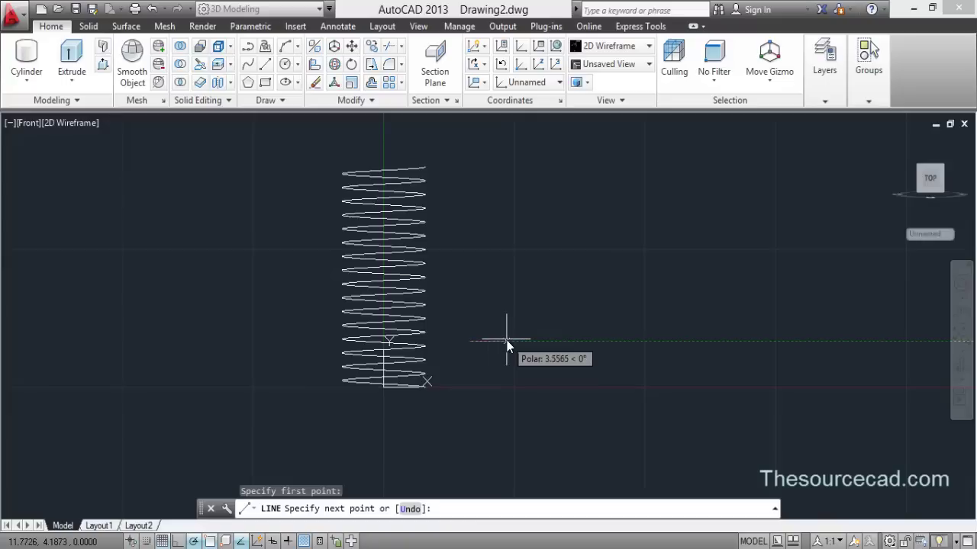
pyautogui.write('0.')
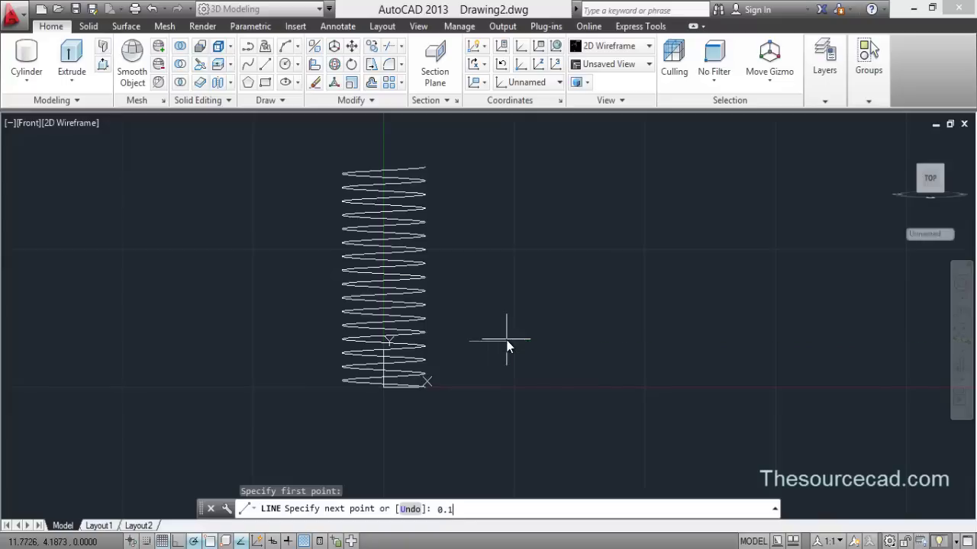
pyautogui.write('15625')
pyautogui.press('Return')
pyautogui.press('Return')
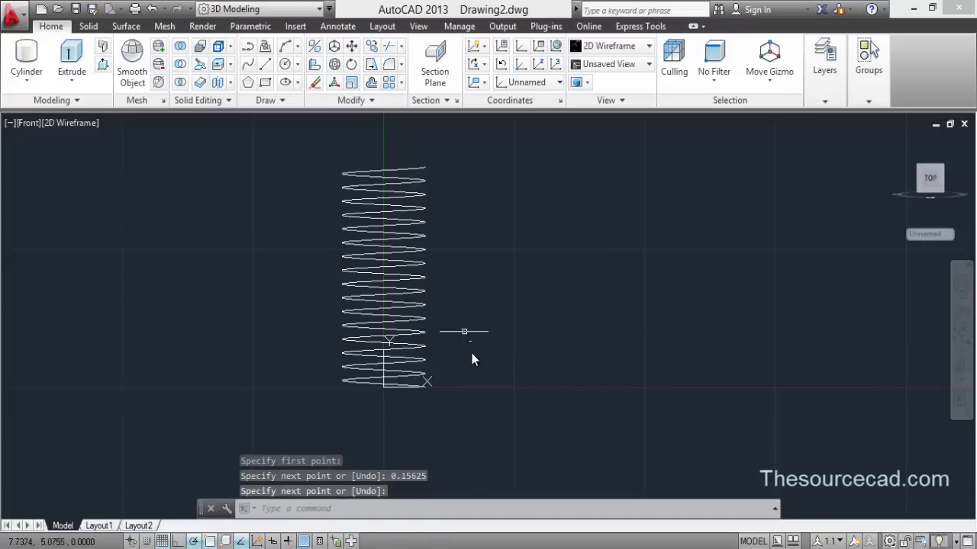
# - Draw a vertical line 0.7675 long straight down from the midpoint of the short horizontal line
pyautogui.scroll(8, 458, 336)
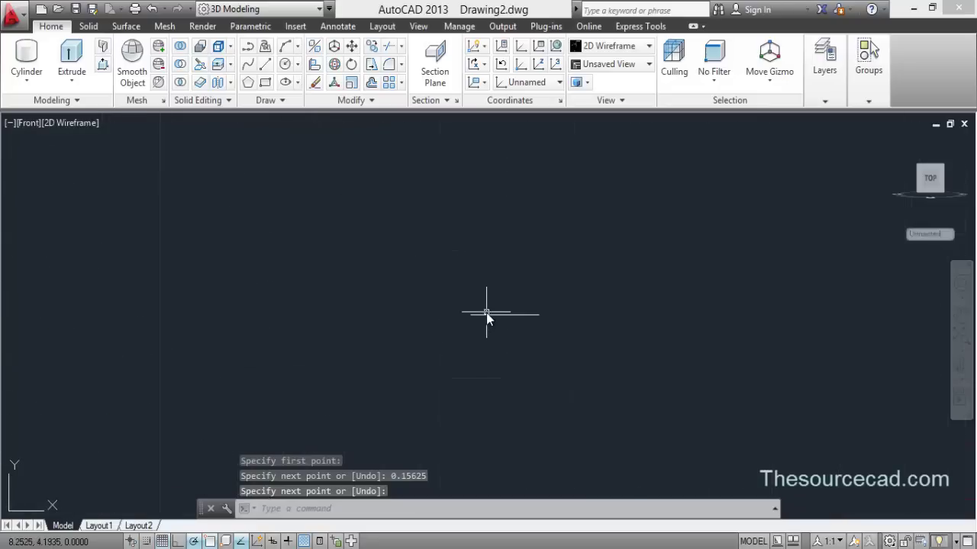
pyautogui.click(265, 64)
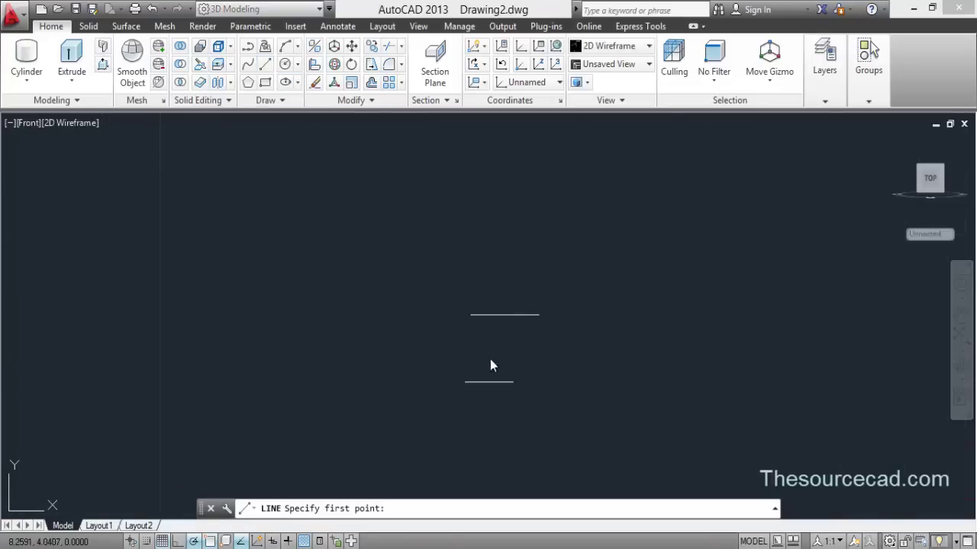
pyautogui.click(505, 316)
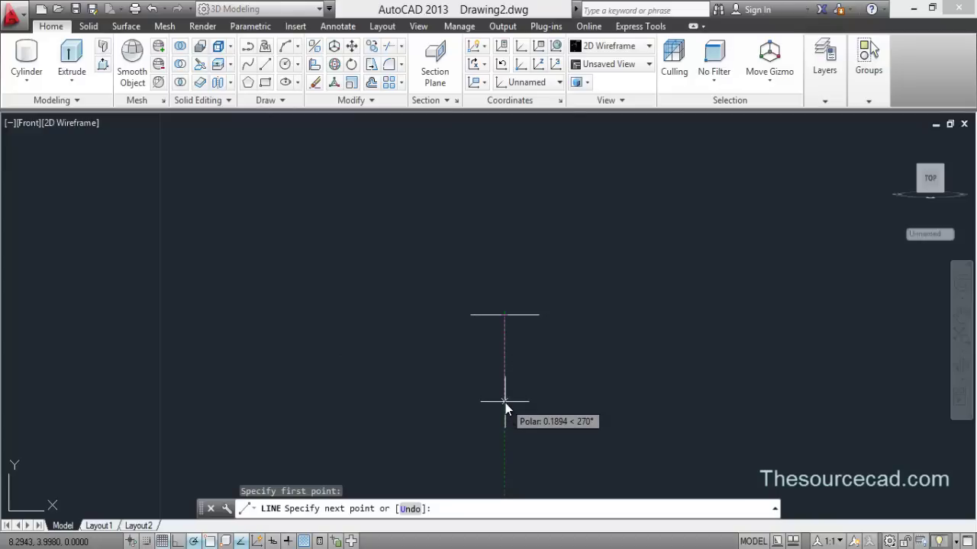
pyautogui.write('0.76')
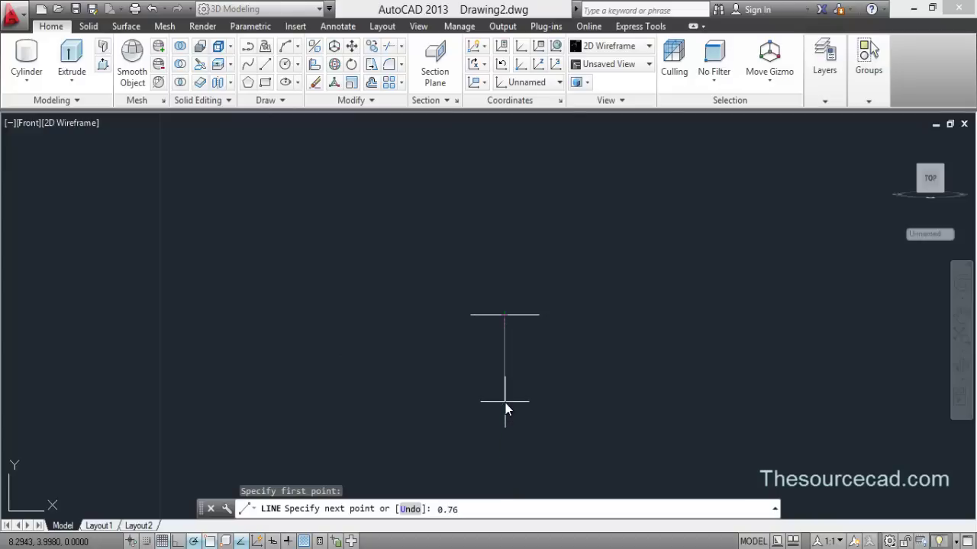
pyautogui.write('75')
pyautogui.press('Return')
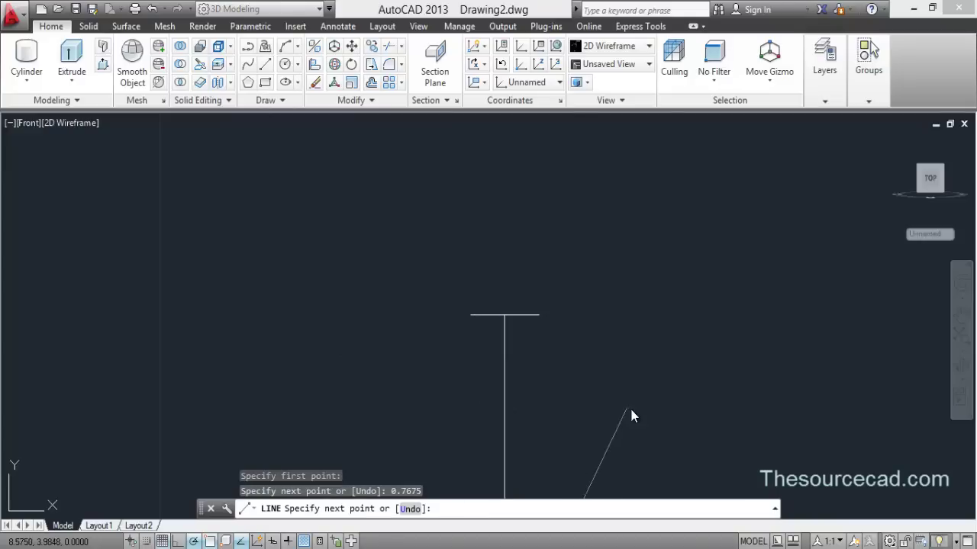
pyautogui.press('Return')
# - Draw a line from the short line's right end, sloping down and outward at 30 degrees from the vertical, past the centre line's lower end
pyautogui.scroll(-4, 571, 399)
pyautogui.moveTo(571, 399); pyautogui.dragTo(532, 335, button='middle')
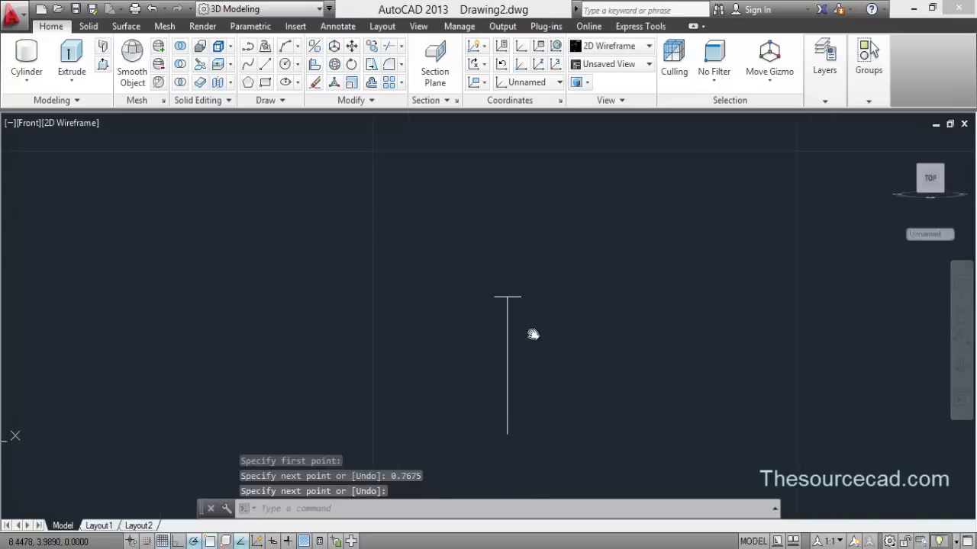
pyautogui.press('Return')
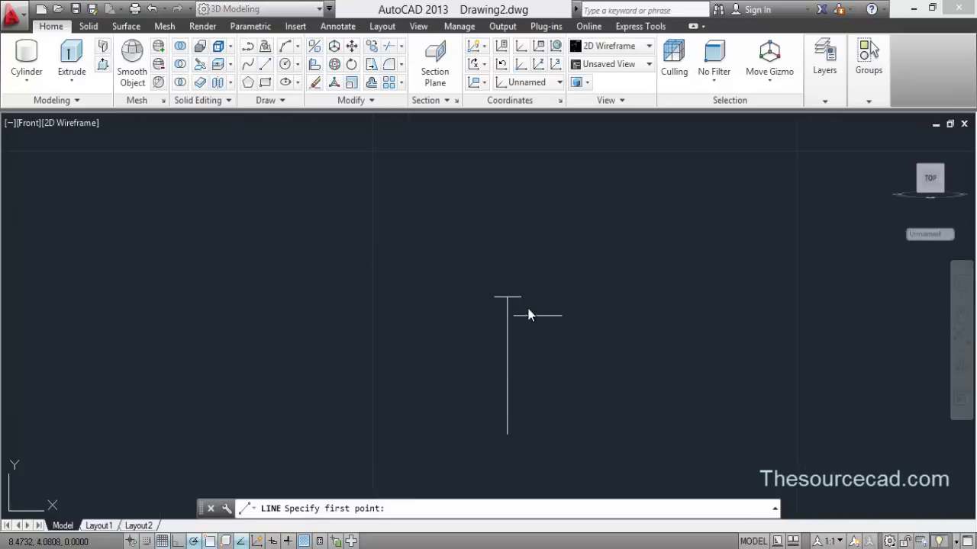
pyautogui.click(521, 297)
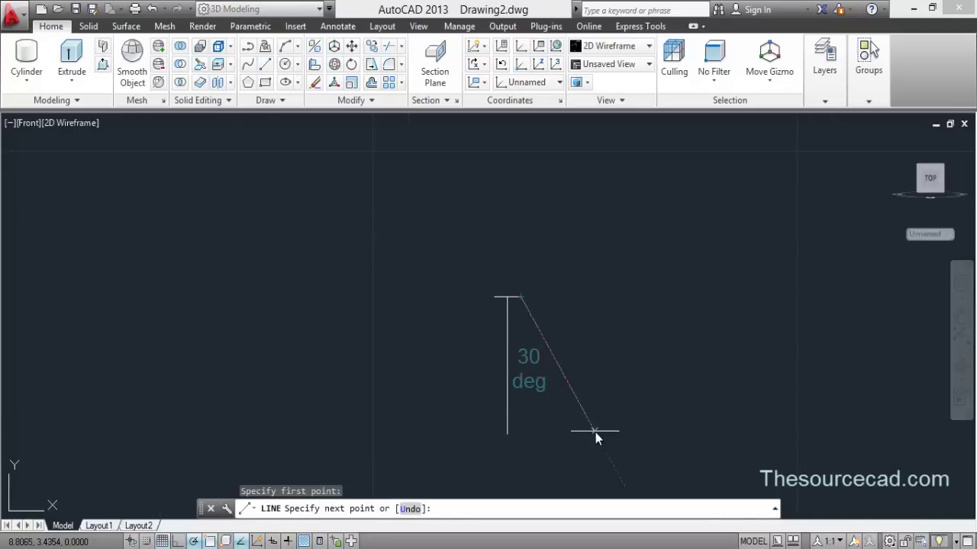
pyautogui.click(606, 452)
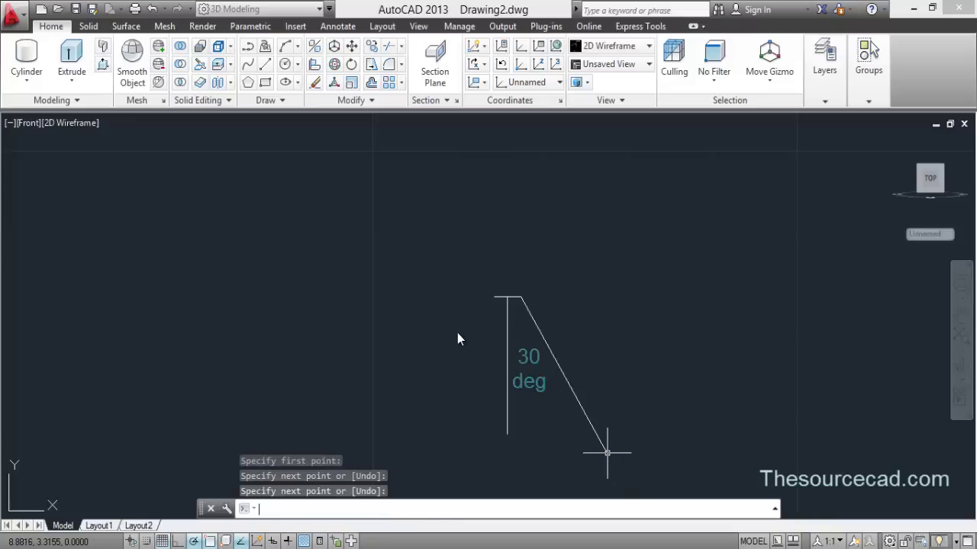
pyautogui.press('Return')
# - Draw a matching line from the short line's left end, sloping down and outward at 30 degrees from the vertical
pyautogui.press('Return')
pyautogui.click(494, 298)
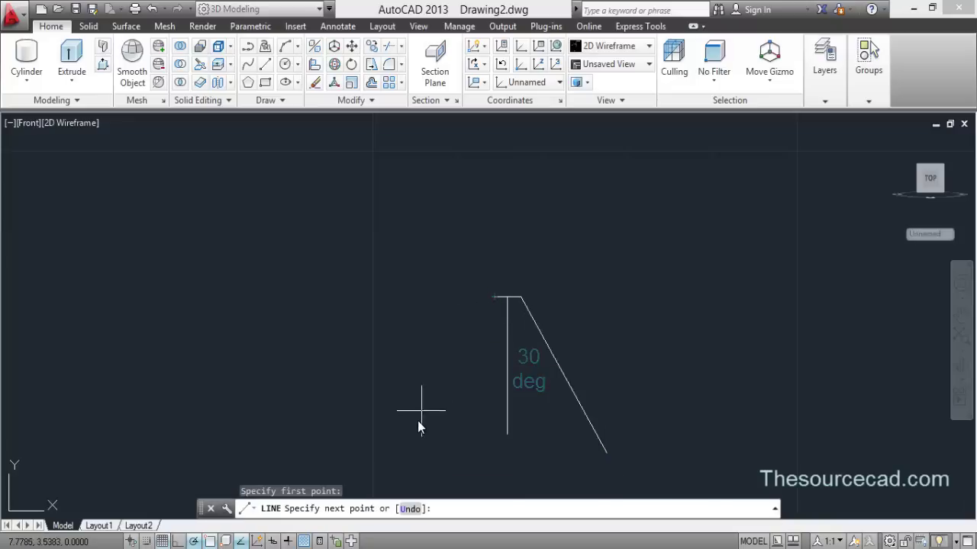
pyautogui.click(410, 441)
pyautogui.press('Return')
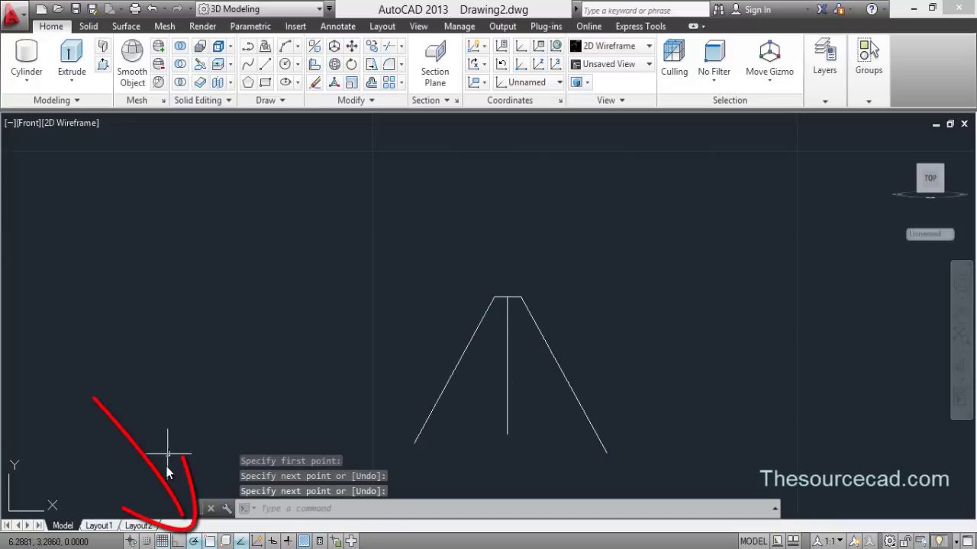
# - Check which increment angle is set for polar tracking
pyautogui.rightClick(196, 541)
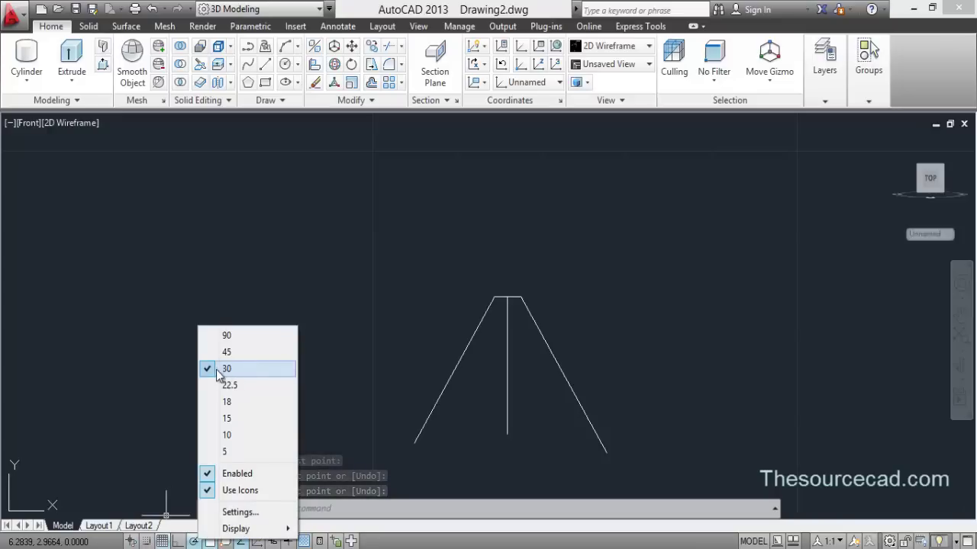
pyautogui.click(400, 377)
pyautogui.click(309, 398)
pyautogui.click(571, 381)
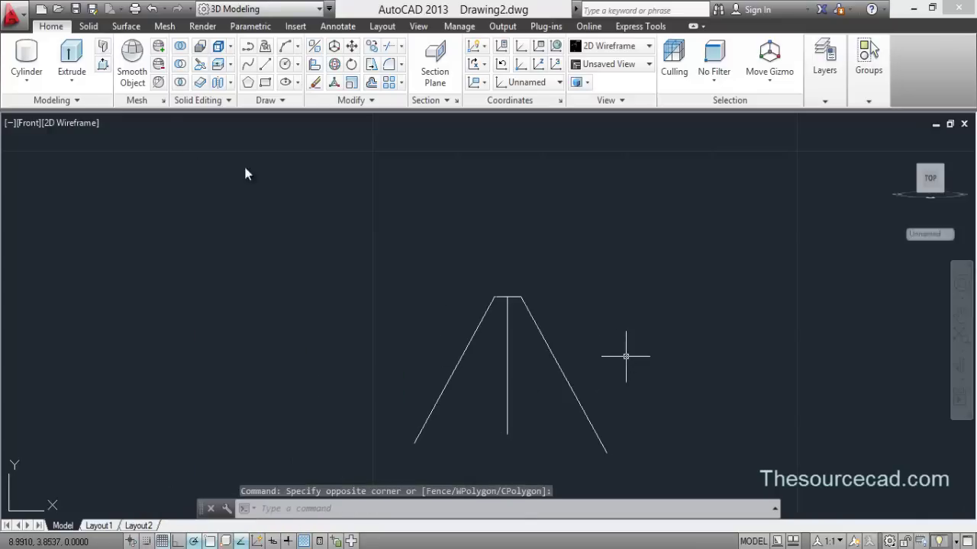
# - Draw horizontal base lines from the lower end of the vertical line to the right and left sloping lines
pyautogui.click(264, 64)
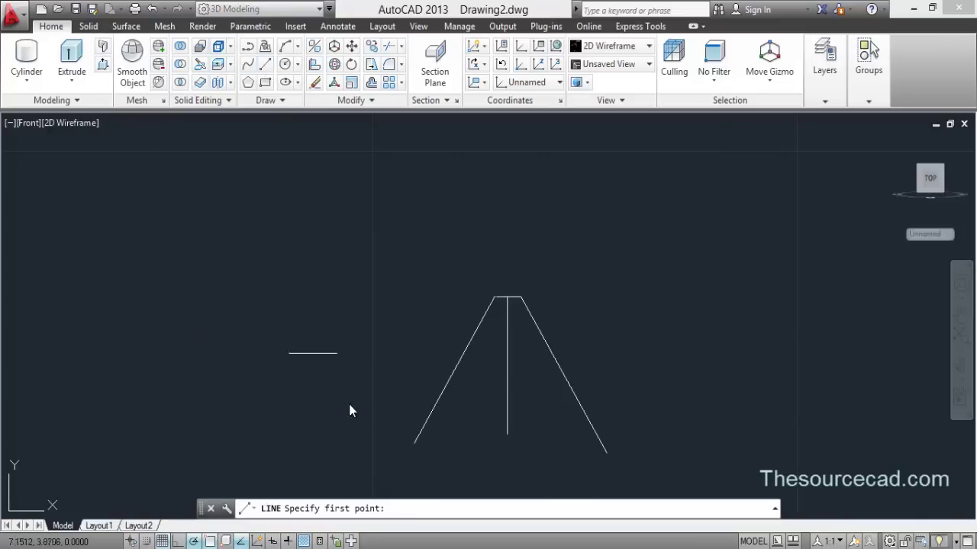
pyautogui.click(508, 434)
pyautogui.click(597, 434)
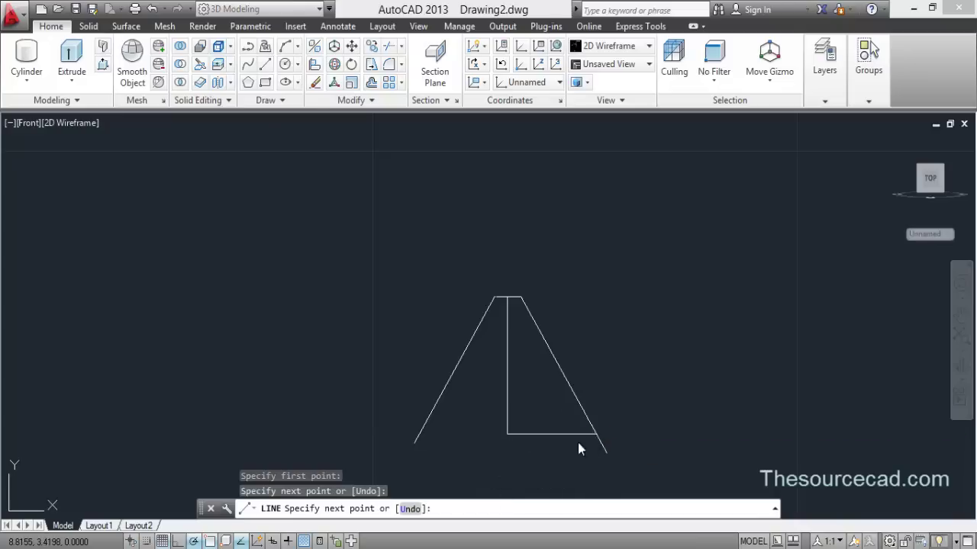
pyautogui.press('Return')
pyautogui.press('Return')
pyautogui.click(508, 434)
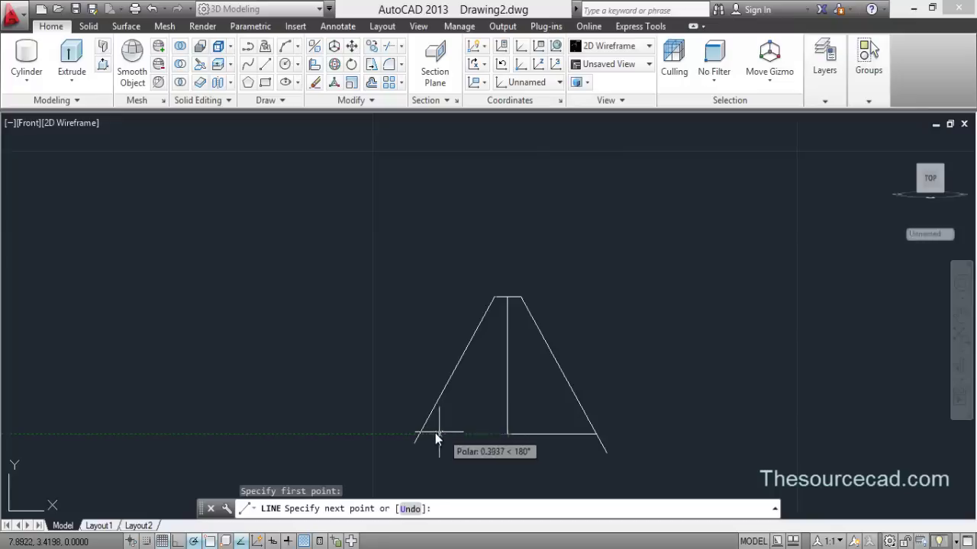
pyautogui.click(419, 435)
pyautogui.press('Return')
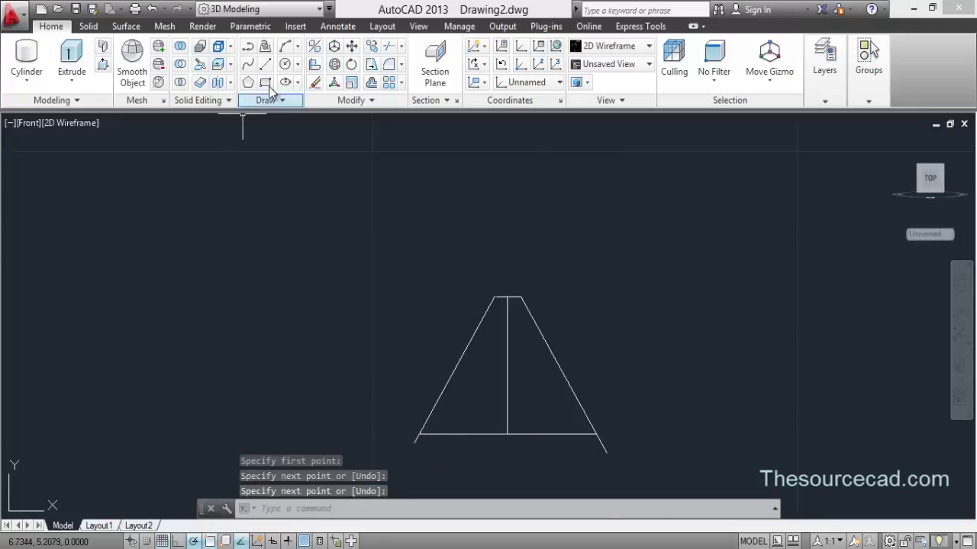
# - Trim the ends of both sloping lines that extend below the base line
pyautogui.click(401, 46)
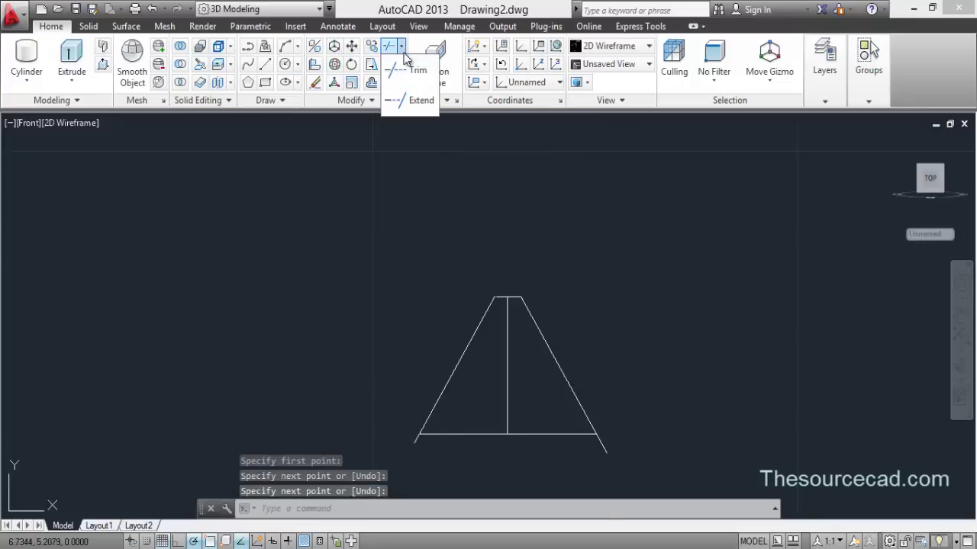
pyautogui.click(395, 69)
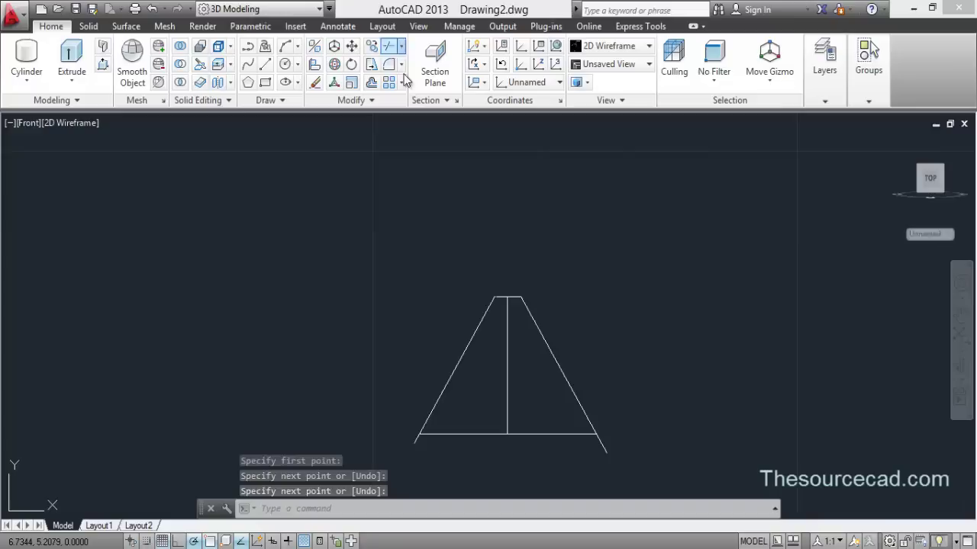
pyautogui.click(417, 441)
pyautogui.click(602, 443)
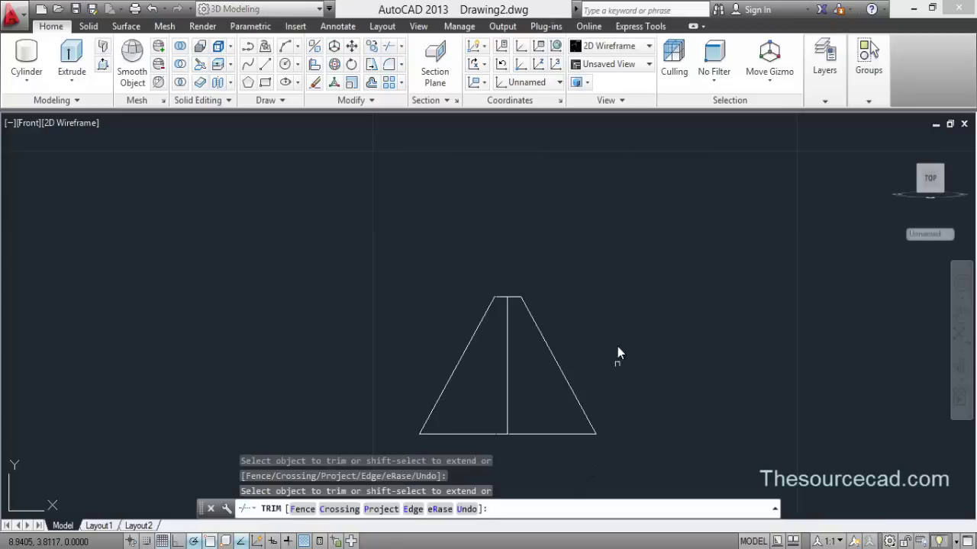
pyautogui.press('Return')
# - Erase the vertical centre line inside the trapezoid
pyautogui.click(544, 380)
pyautogui.click(499, 367)
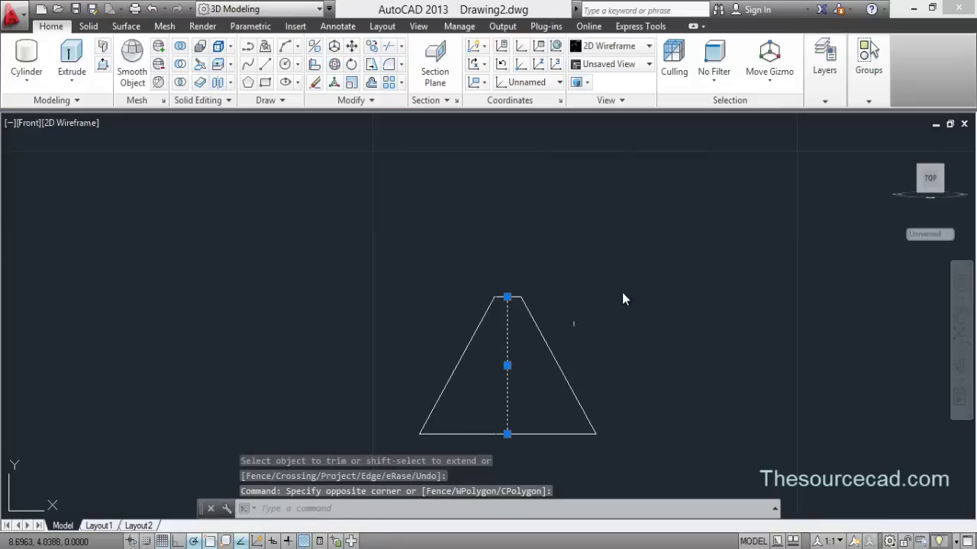
pyautogui.rightClick(622, 292)
pyautogui.click(656, 273)
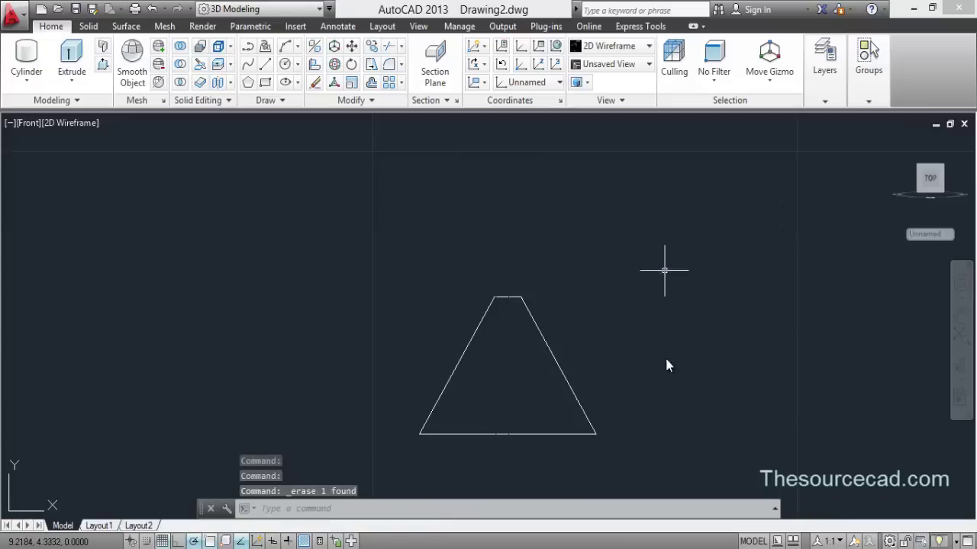
# - Join all the lines of the trapezoid into a single polyline
pyautogui.click(633, 448)
pyautogui.click(363, 272)
pyautogui.write('j')
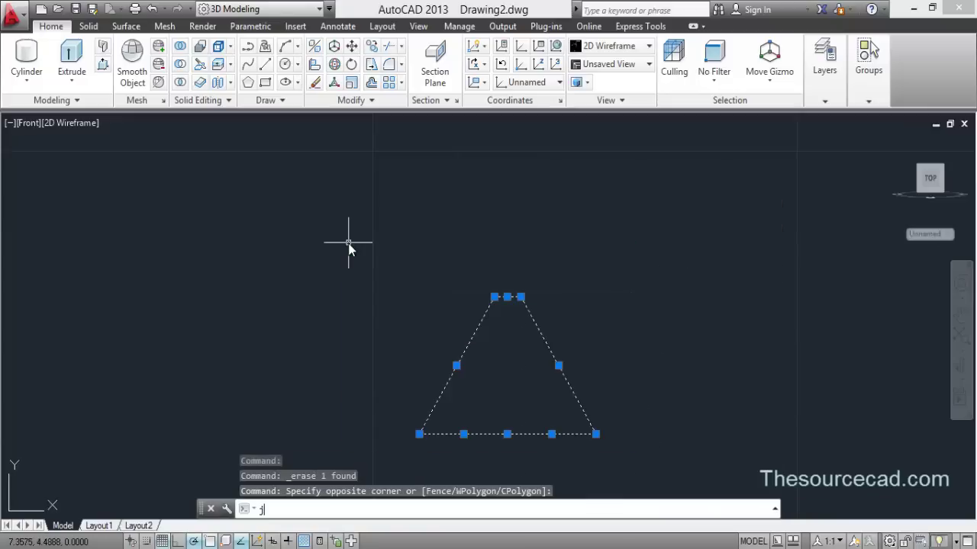
pyautogui.press('Return')
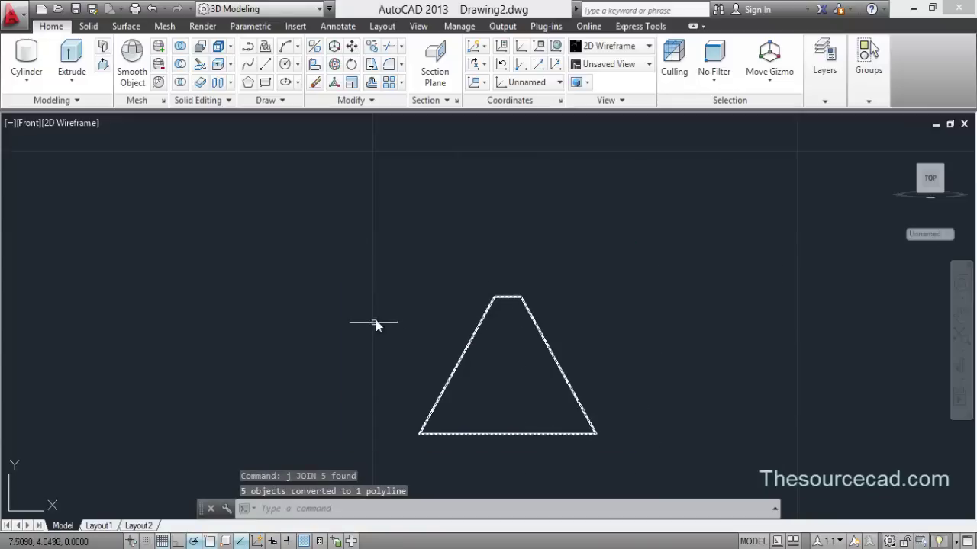
# - Rotate the trapezoid 90 degrees clockwise about its lower-left corner so its narrow end points away from the helix
pyautogui.scroll(-6, 366, 324)
pyautogui.moveTo(352, 327); pyautogui.dragTo(403, 293, button='middle')
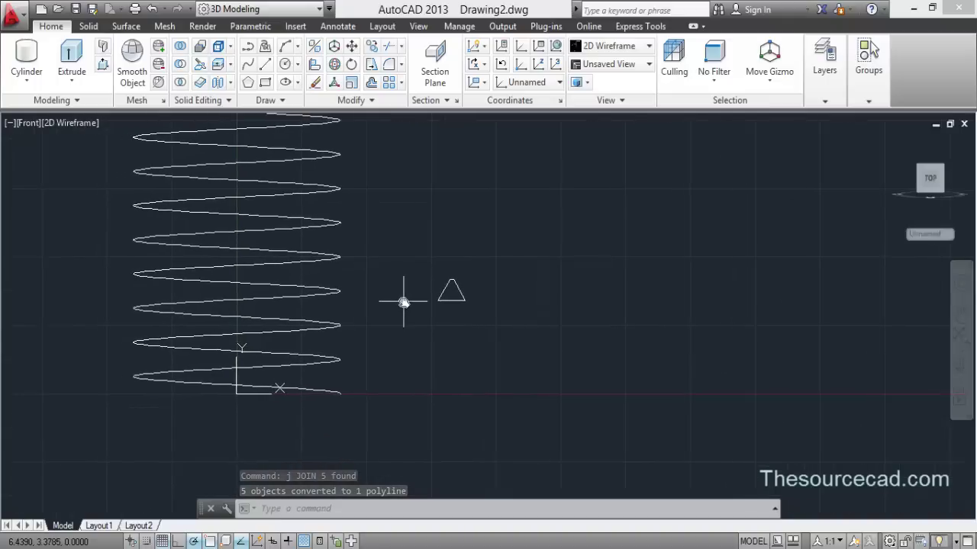
pyautogui.click(351, 64)
pyautogui.click(470, 313)
pyautogui.click(404, 238)
pyautogui.press('Return')
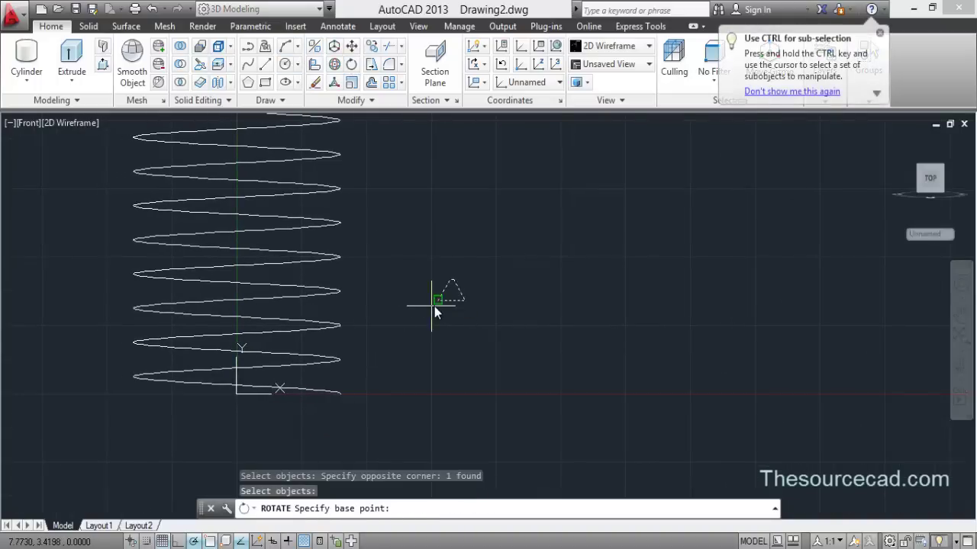
pyautogui.click(437, 300)
pyautogui.click(434, 346)
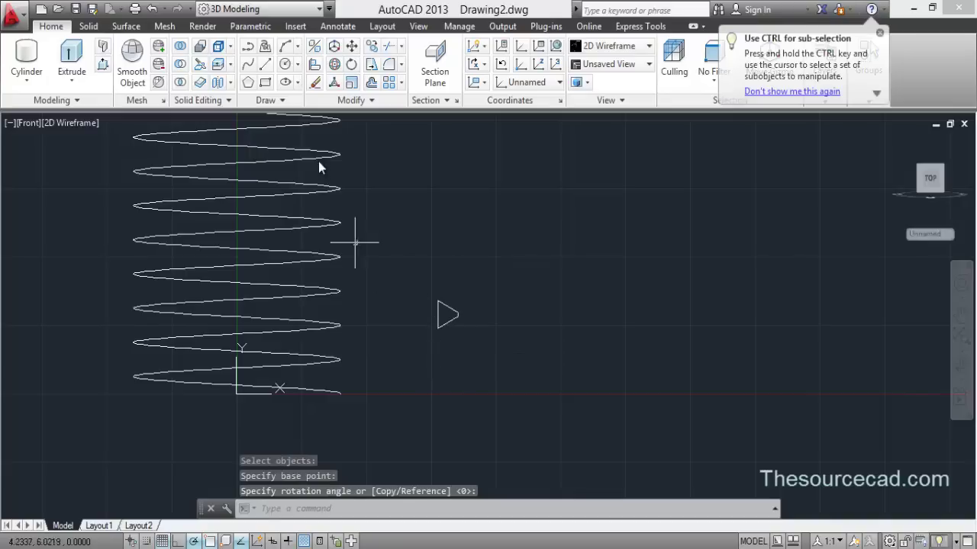
# - Move the trapezoid by the upper corner of its long edge onto the lower endpoint of the helix
pyautogui.write('m')
pyautogui.press('Return')
pyautogui.click(439, 314)
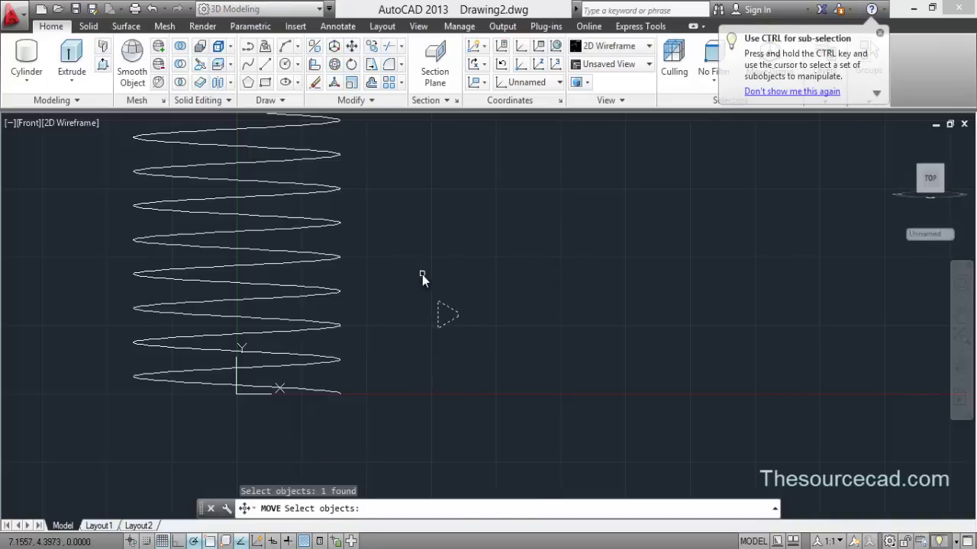
pyautogui.press('Return')
pyautogui.click(437, 301)
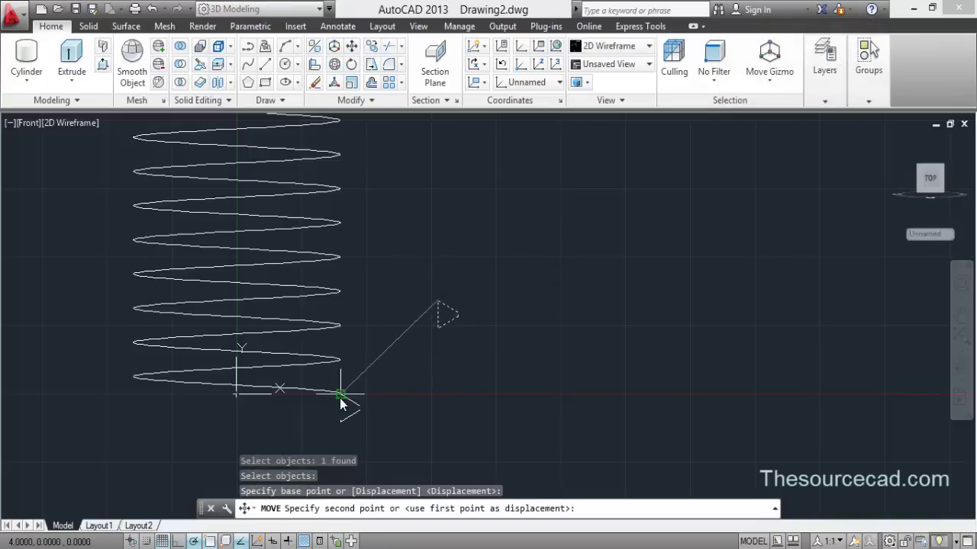
pyautogui.click(340, 396)
# - Set the UCS icon to stop displaying at the origin
pyautogui.scroll(-5, 381, 386)
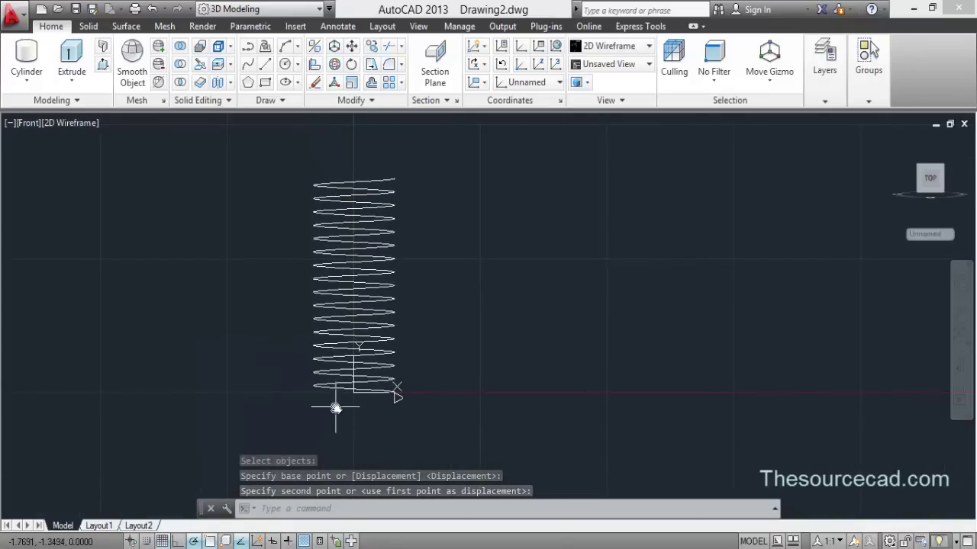
pyautogui.scroll(5, 336, 409)
pyautogui.rightClick(412, 379)
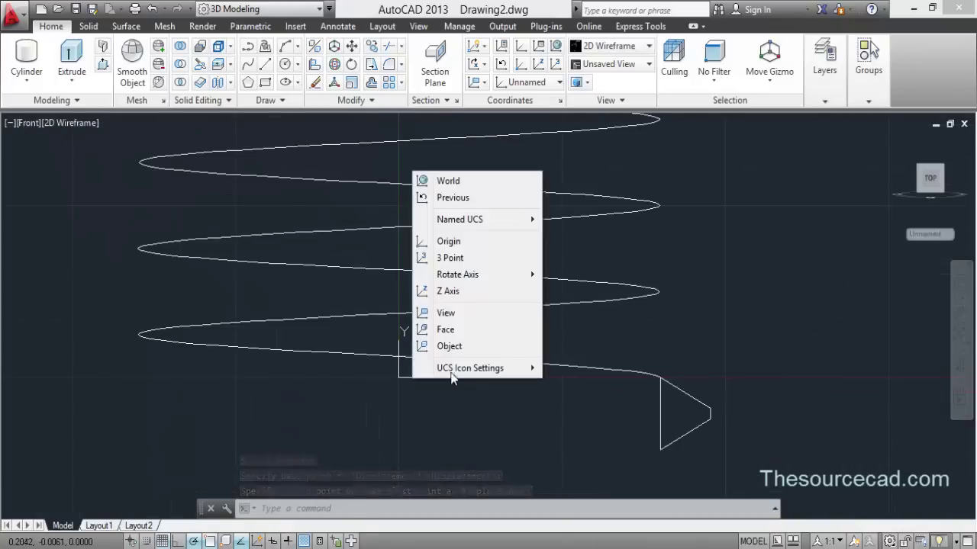
pyautogui.click(470, 368)
pyautogui.click(587, 368)
# - Sweep the trapezoid along the helix with the closed-profile creation mode set to Surface
pyautogui.scroll(-3, 509, 375)
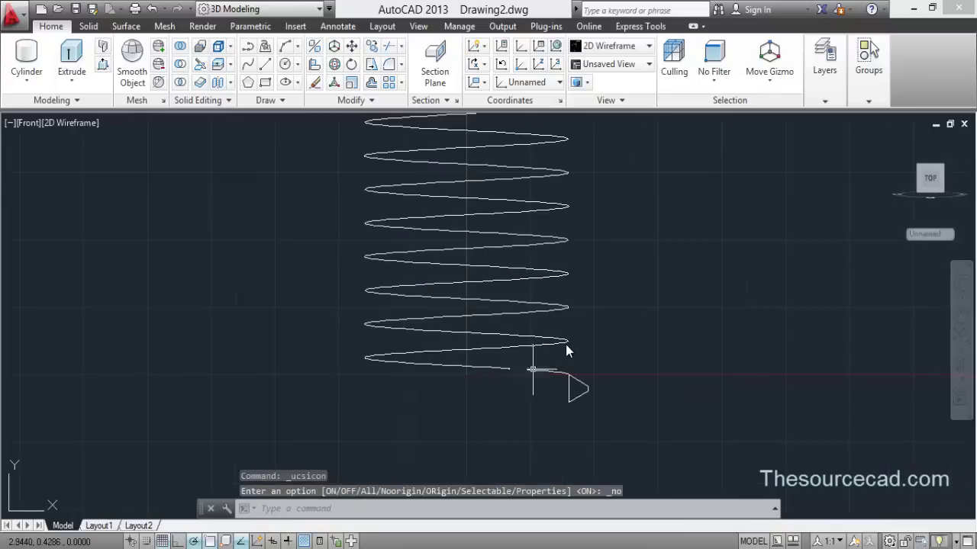
pyautogui.scroll(-4, 566, 351)
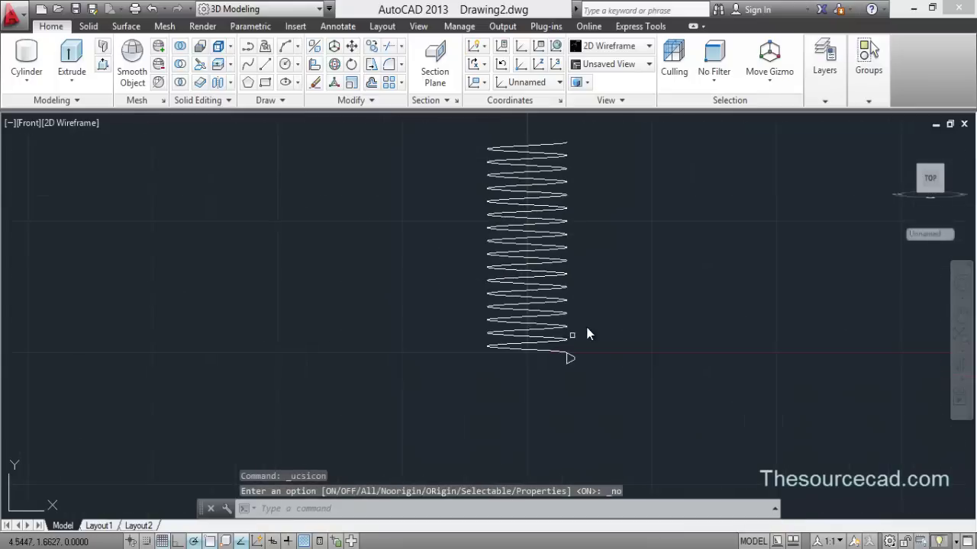
pyautogui.click(75, 82)
pyautogui.click(85, 200)
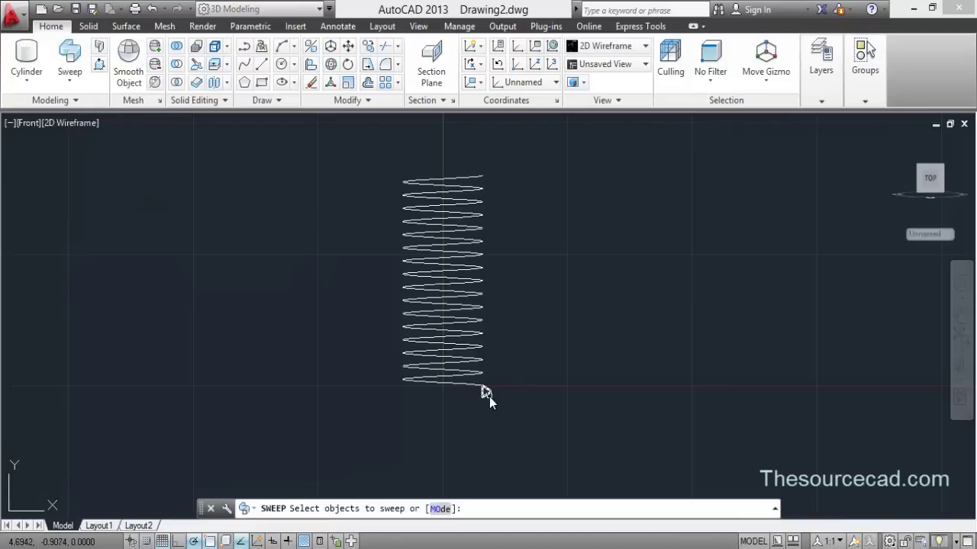
pyautogui.click(440, 509)
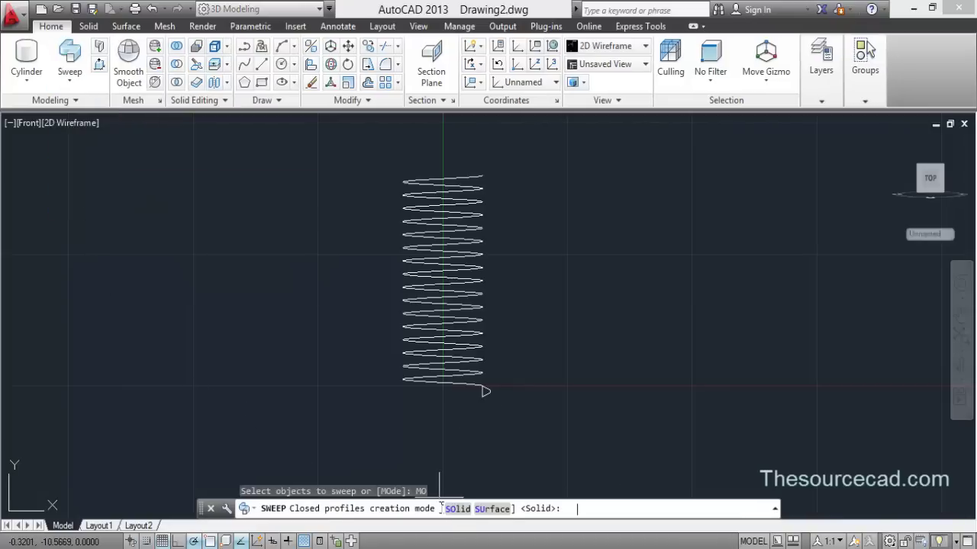
pyautogui.click(488, 509)
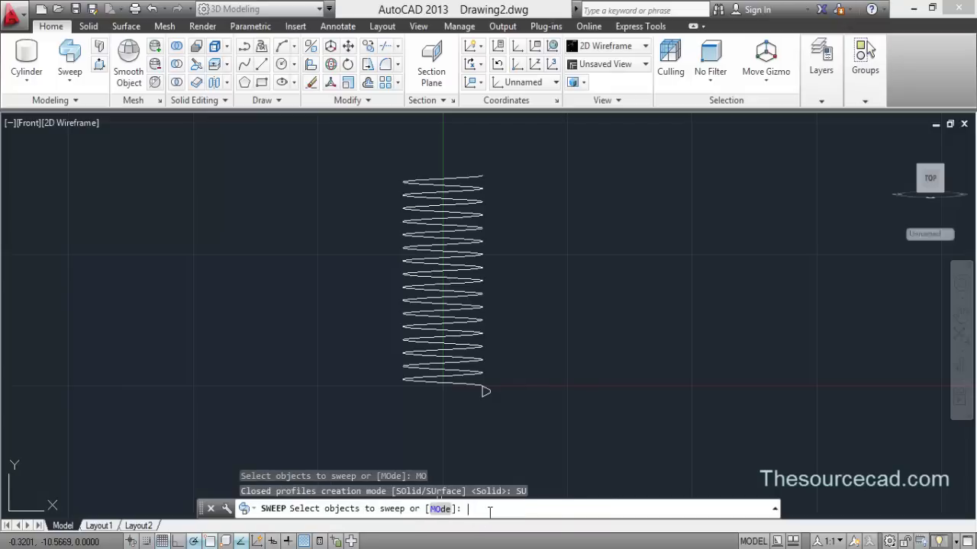
pyautogui.click(483, 396)
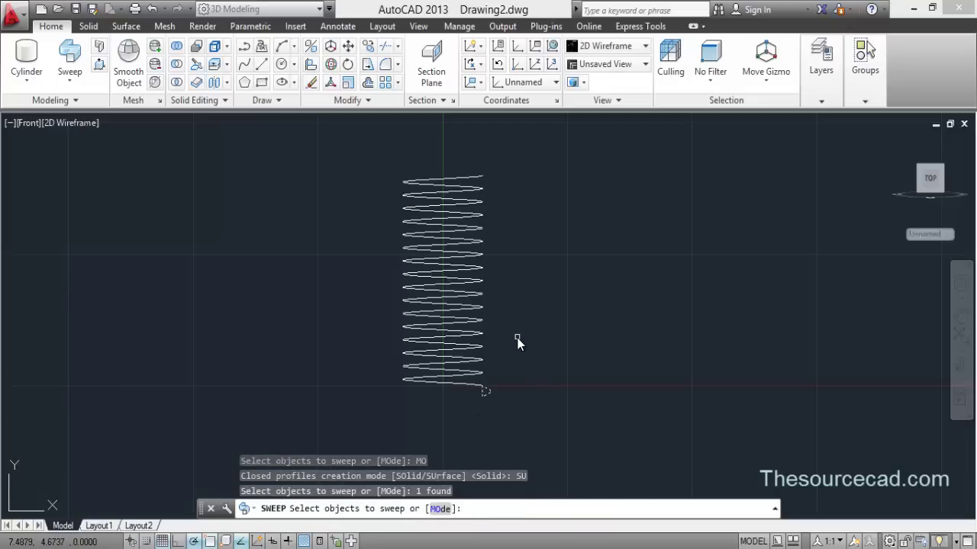
pyautogui.rightClick(518, 338)
pyautogui.click(532, 349)
pyautogui.scroll(8, 454, 382)
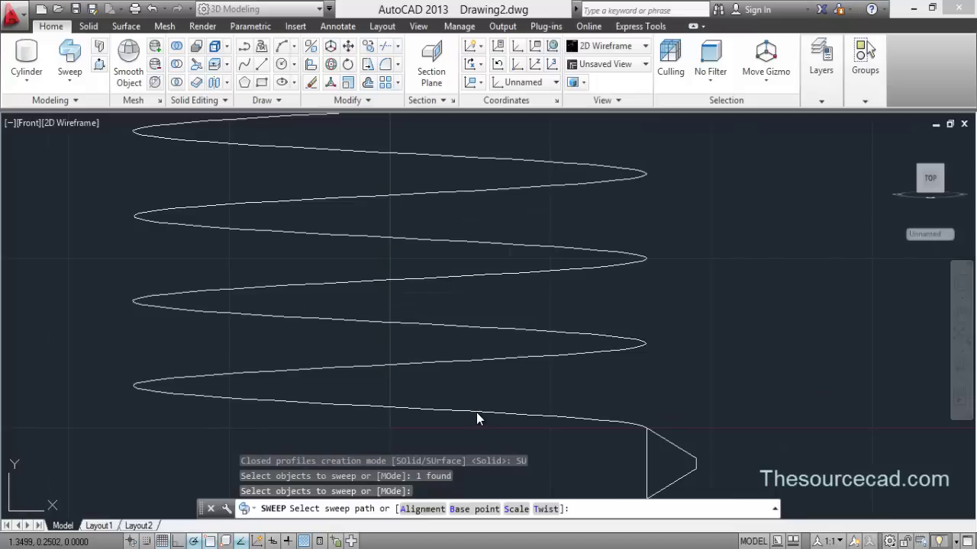
pyautogui.click(477, 414)
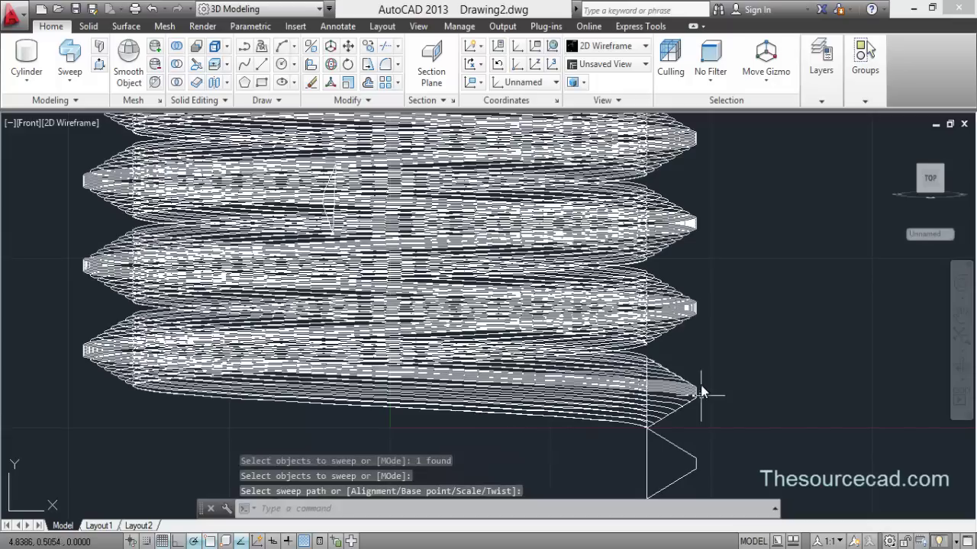
# - Erase the leftover trapezoid profile below the swept thread
pyautogui.moveTo(687, 330); pyautogui.dragTo(633, 238, button='middle')
pyautogui.click(665, 399)
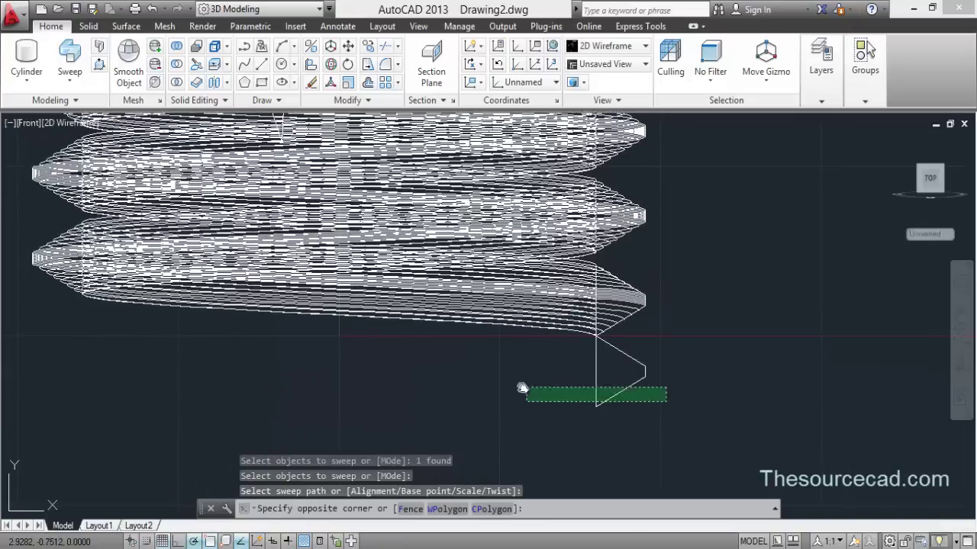
pyautogui.click(461, 388)
pyautogui.rightClick(462, 388)
pyautogui.click(492, 273)
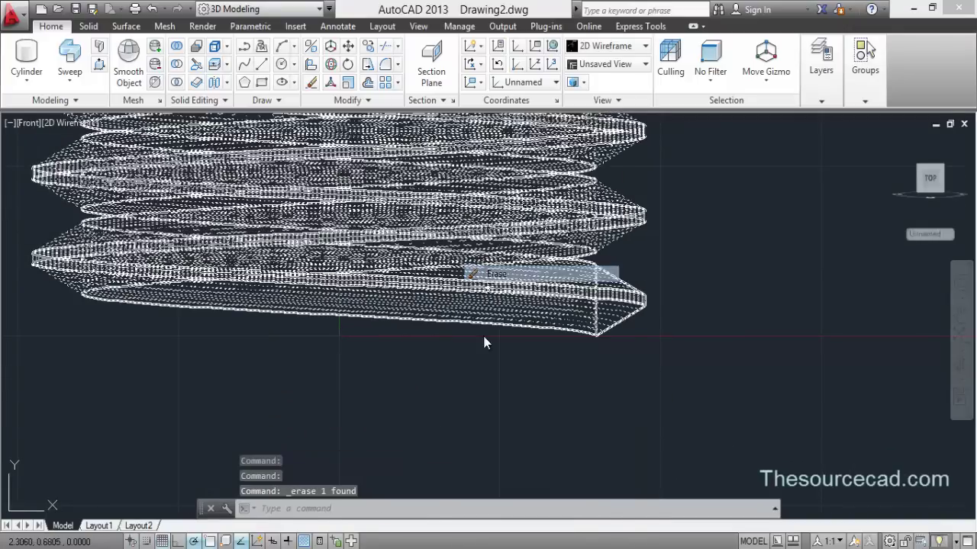
# - Display the thread in the Shaded visual style and turn the grid off
pyautogui.scroll(-5, 534, 335)
pyautogui.scroll(2, 509, 305)
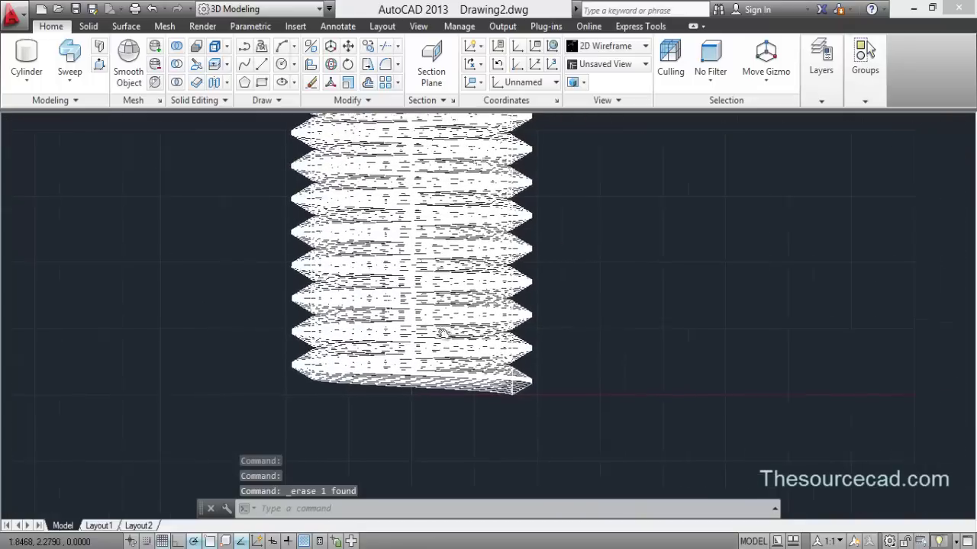
pyautogui.click(53, 124)
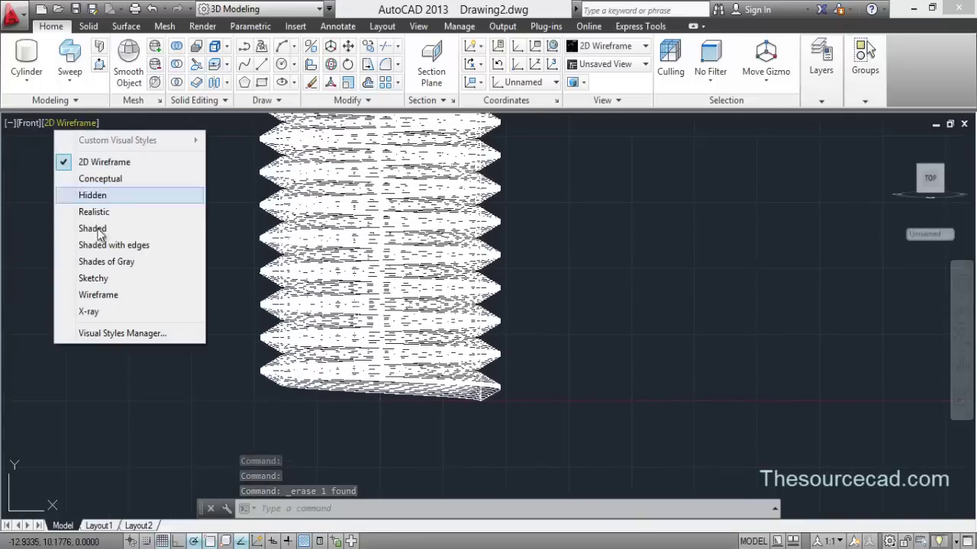
pyautogui.click(108, 225)
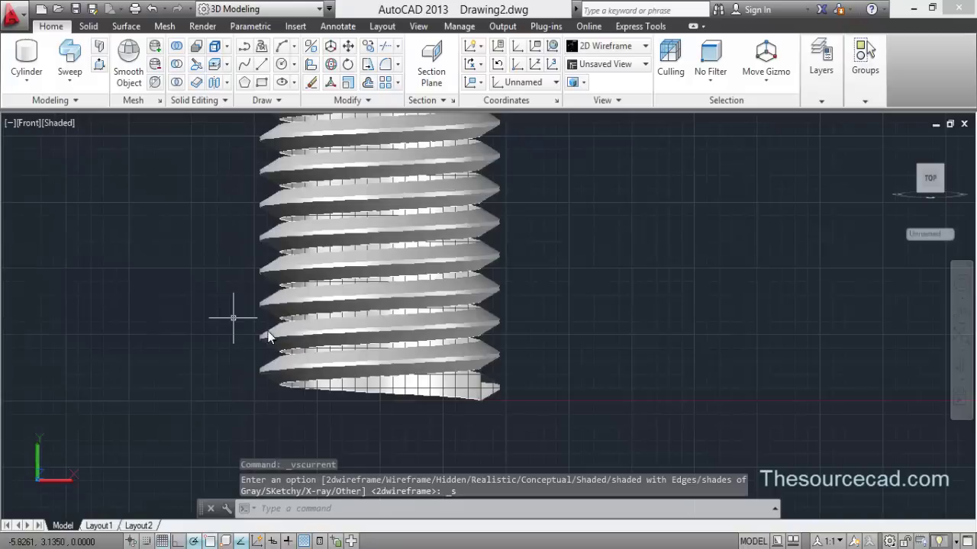
pyautogui.press('F7')
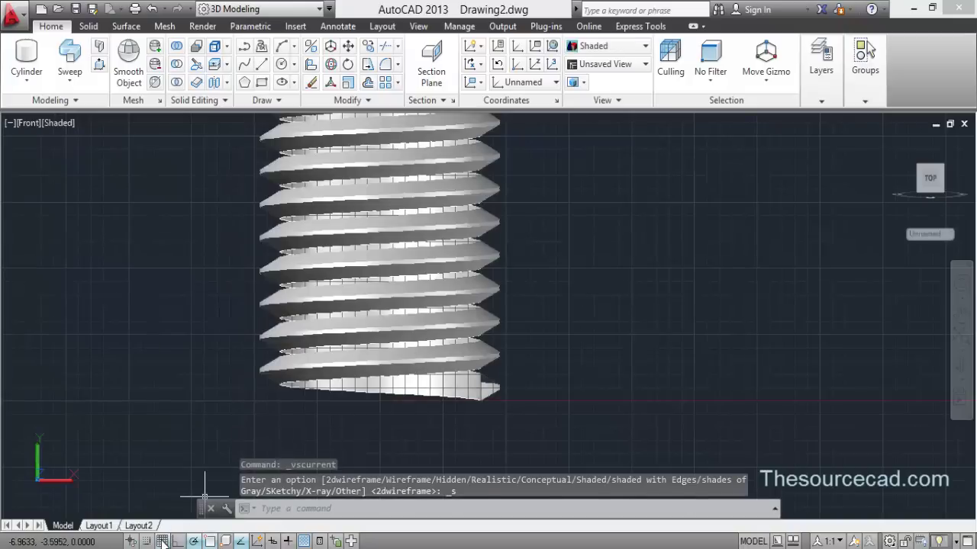
pyautogui.moveTo(368, 474); pyautogui.dragTo(323, 415, button='middle')
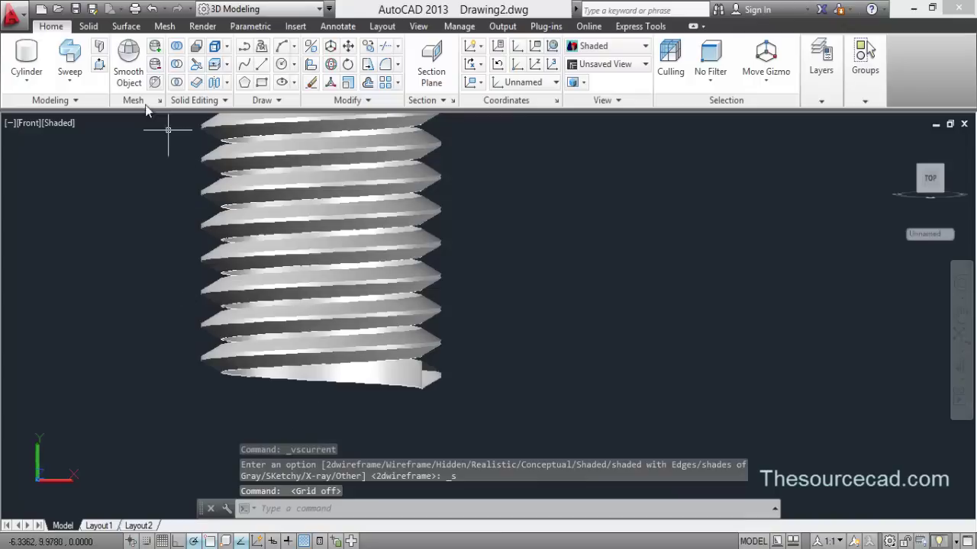
# - Start a surface patch over the thread's open lower end, selecting its boundary edges with the Chain option
pyautogui.click(126, 26)
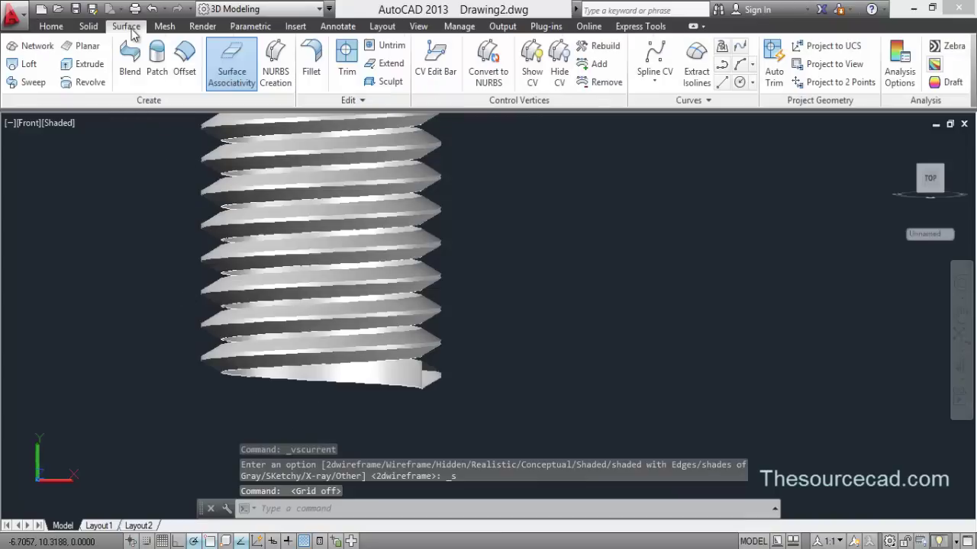
pyautogui.click(157, 61)
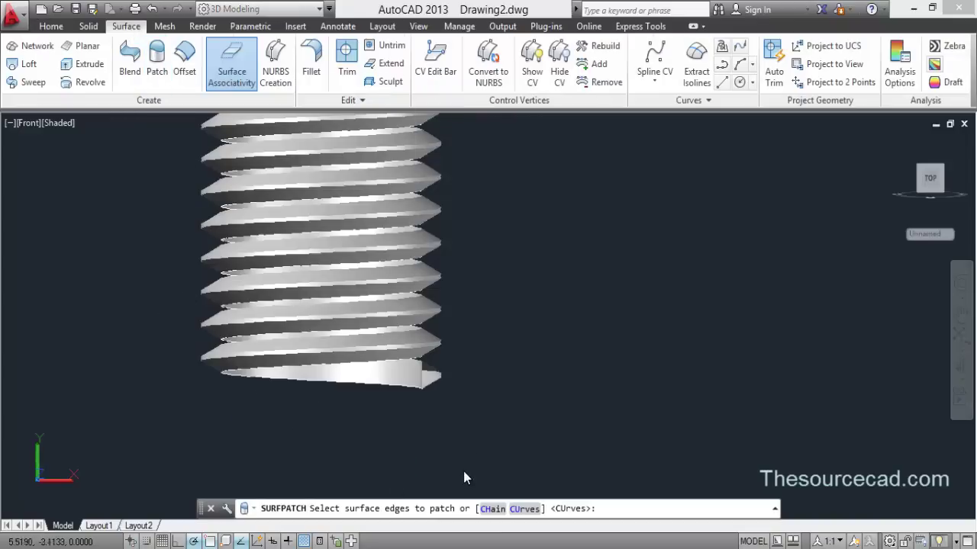
pyautogui.click(492, 509)
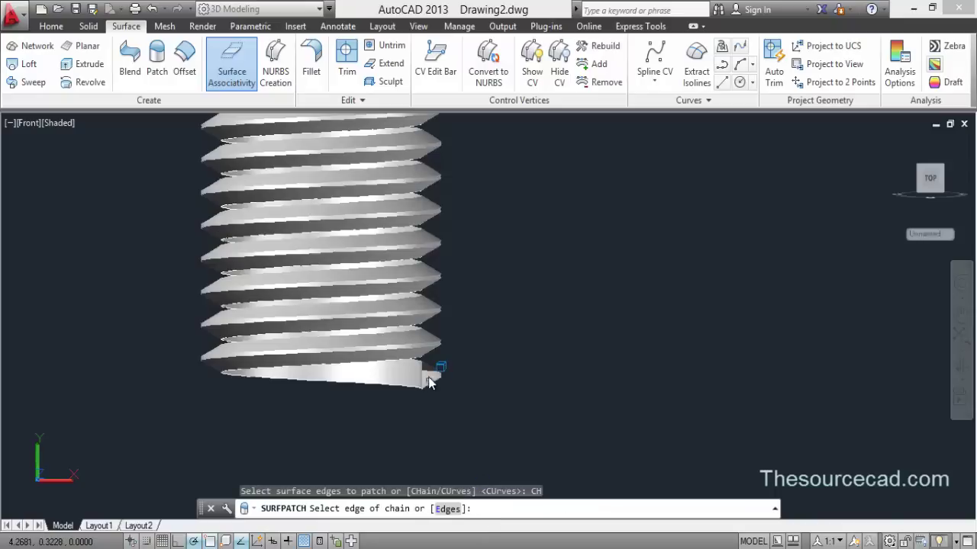
pyautogui.click(433, 372)
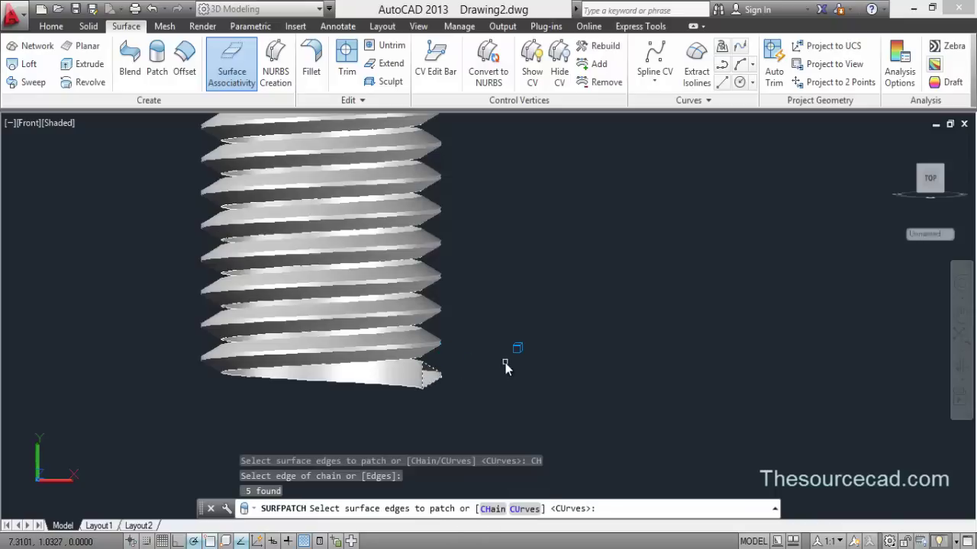
pyautogui.press('Return')
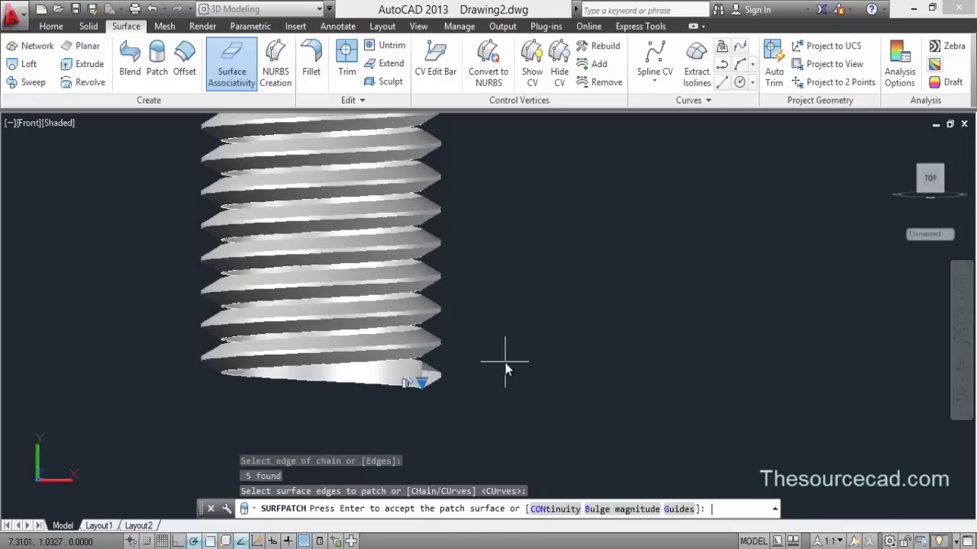
# - Set the lower patch's continuity to Position (G0) and accept the patch surface
pyautogui.moveTo(422, 384)
pyautogui.click(467, 392)
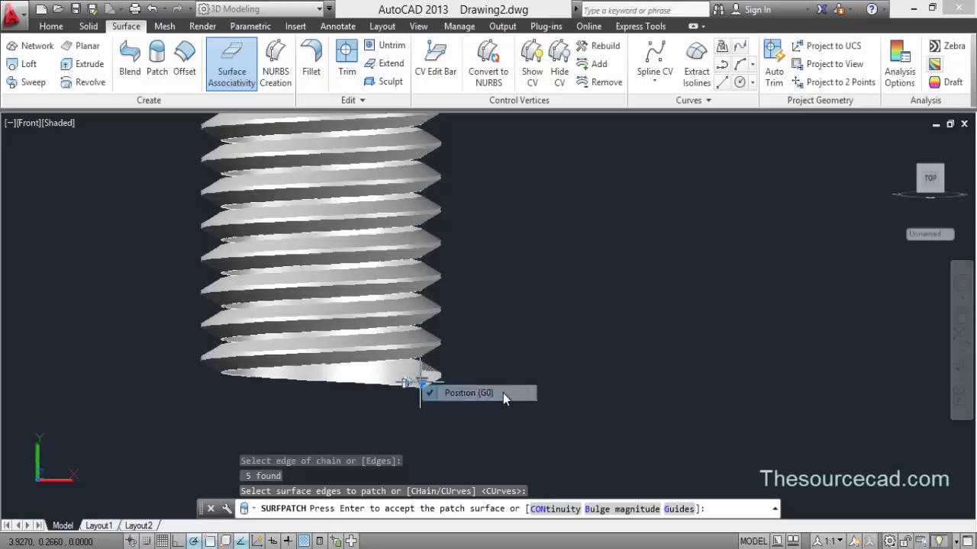
pyautogui.moveTo(421, 387)
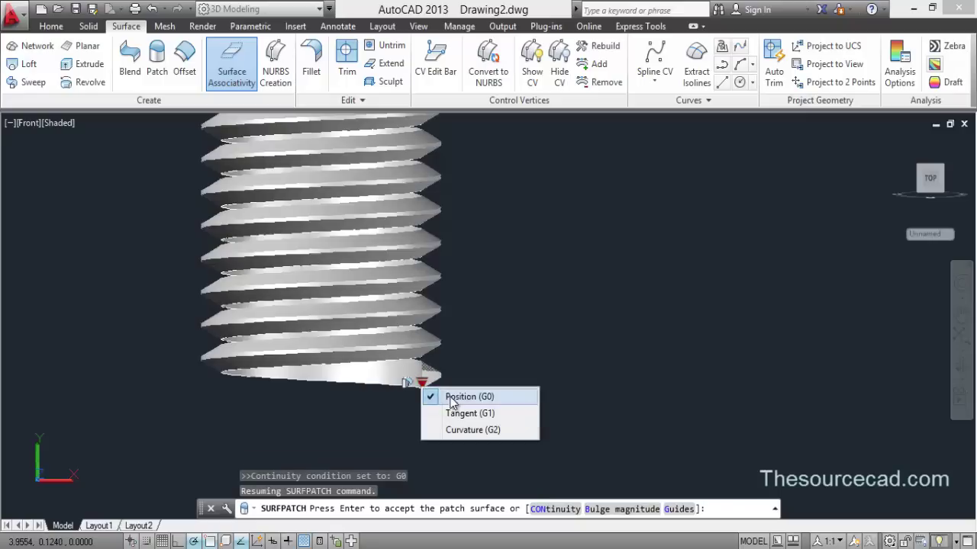
pyautogui.click(464, 397)
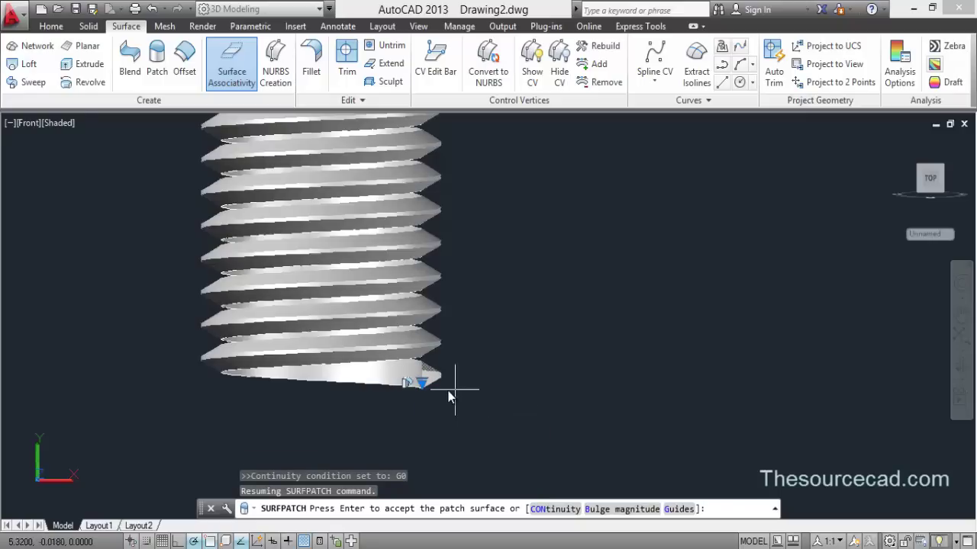
pyautogui.scroll(2, 428, 379)
pyautogui.scroll(1, 432, 377)
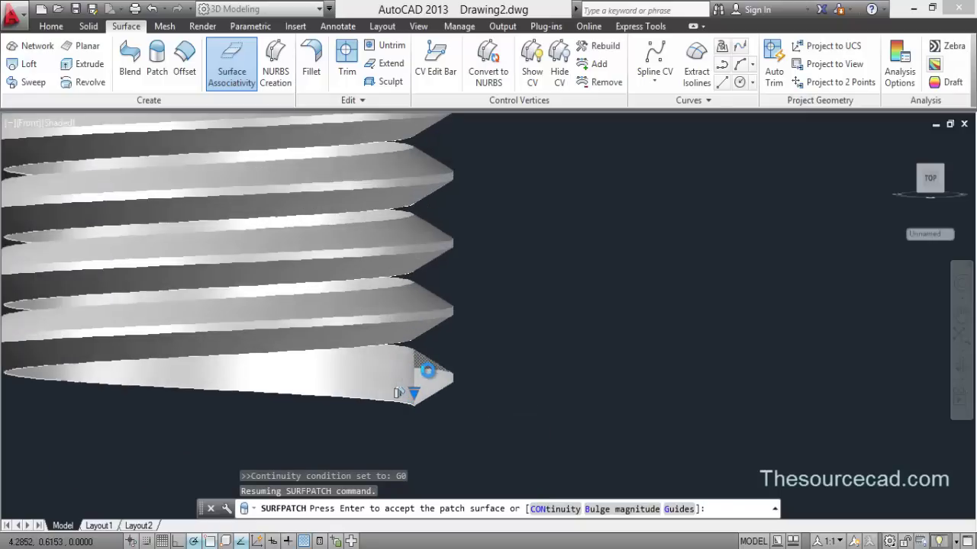
pyautogui.scroll(1, 428, 371)
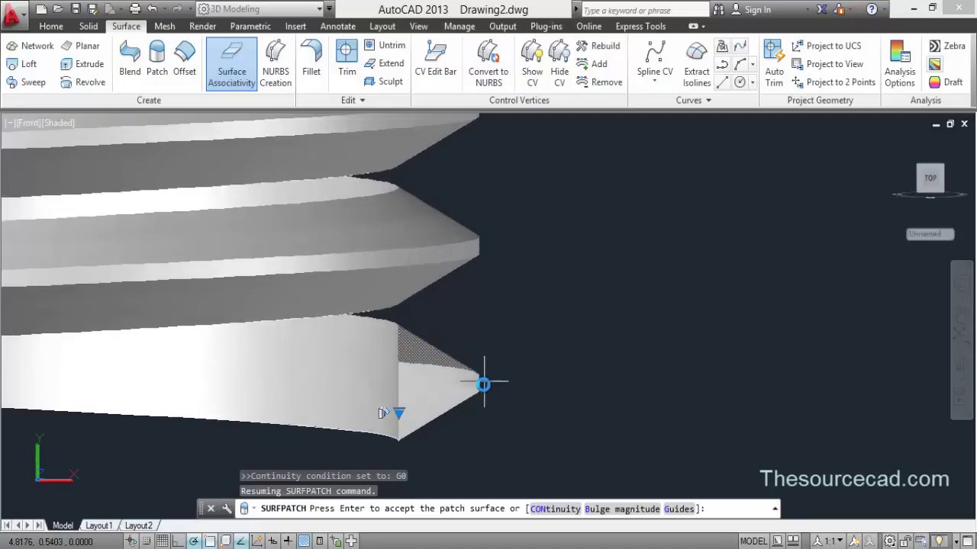
pyautogui.press('Return')
# - Accept the lower patch and patch the thread's opposite open end, selecting its boundary edges with the Chain option
pyautogui.press('Return')
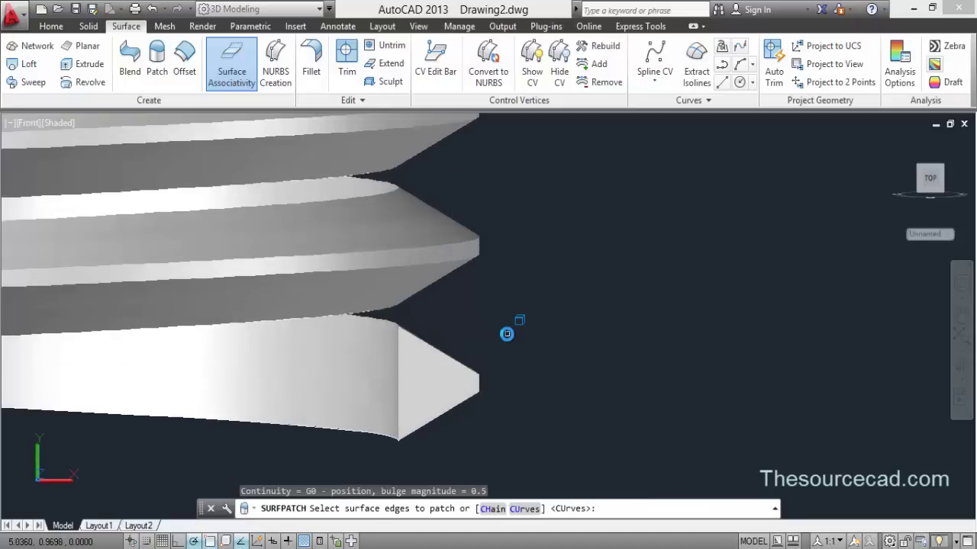
pyautogui.scroll(-6, 518, 326)
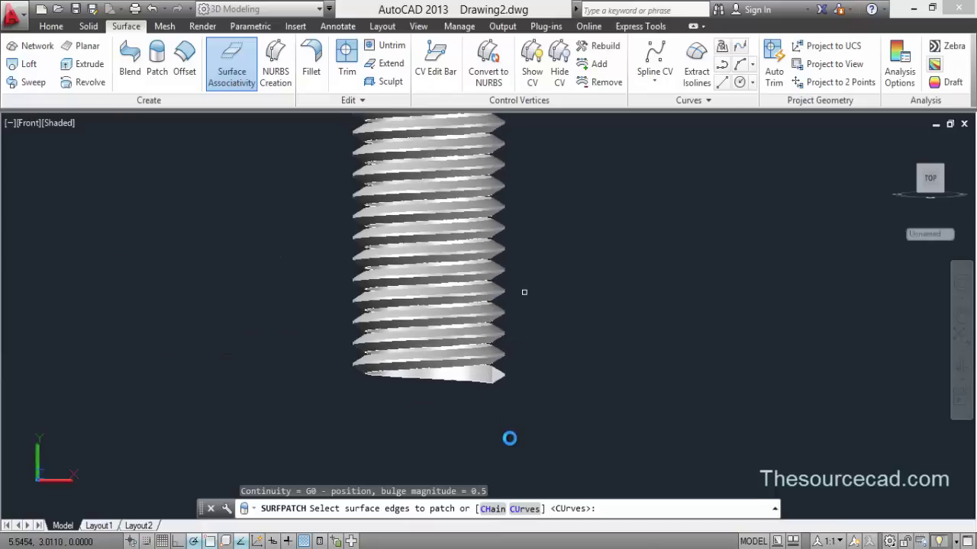
pyautogui.click(963, 383)
pyautogui.click(889, 409)
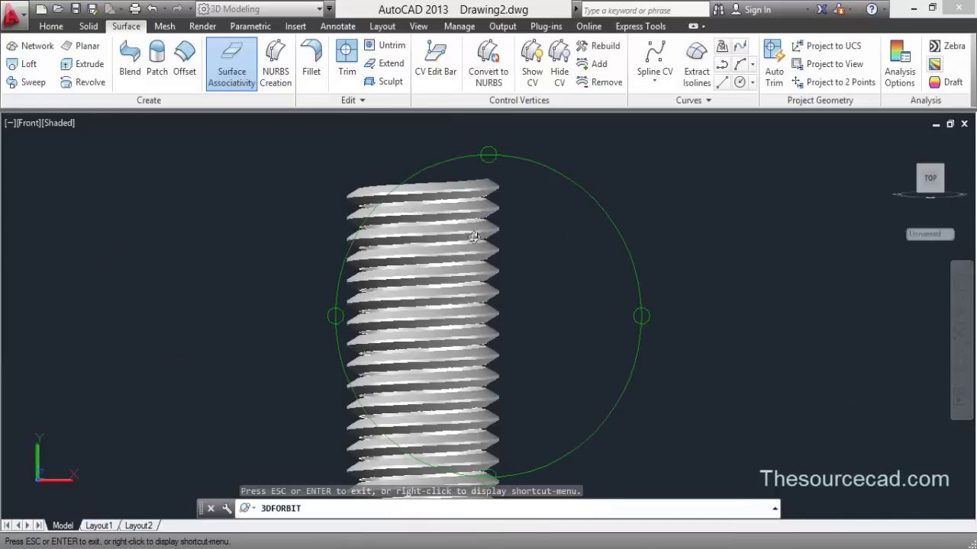
pyautogui.moveTo(488, 324); pyautogui.dragTo(538, 291)
pyautogui.rightClick(492, 213)
pyautogui.click(522, 212)
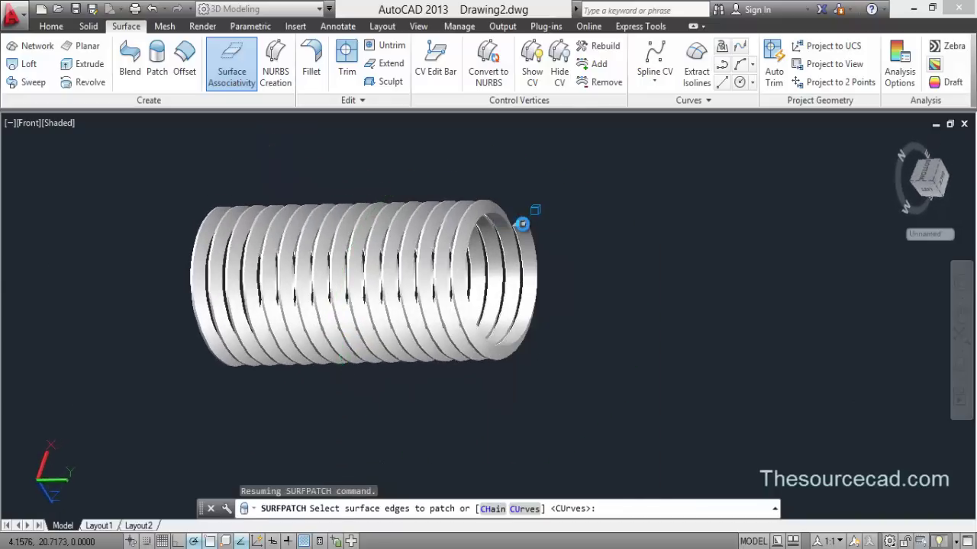
pyautogui.scroll(8, 519, 213)
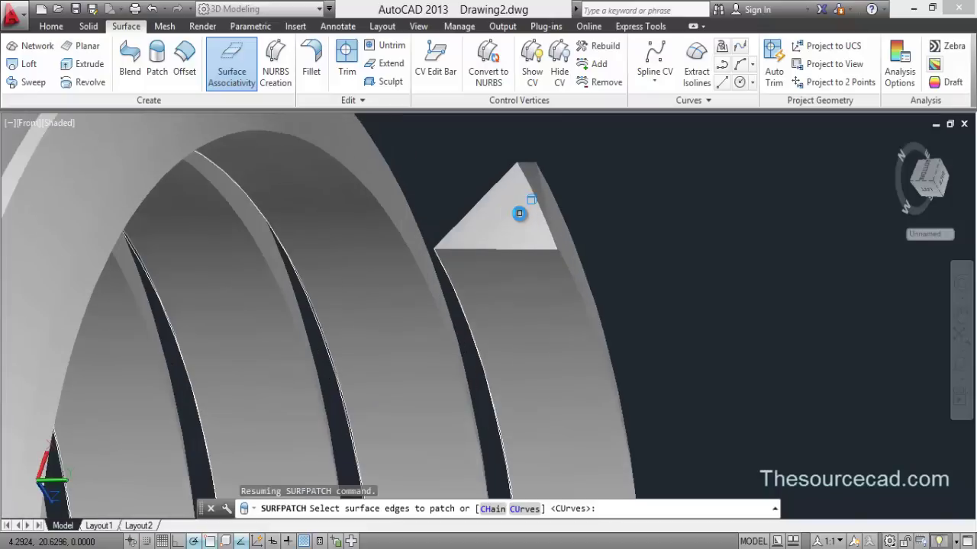
pyautogui.click(493, 509)
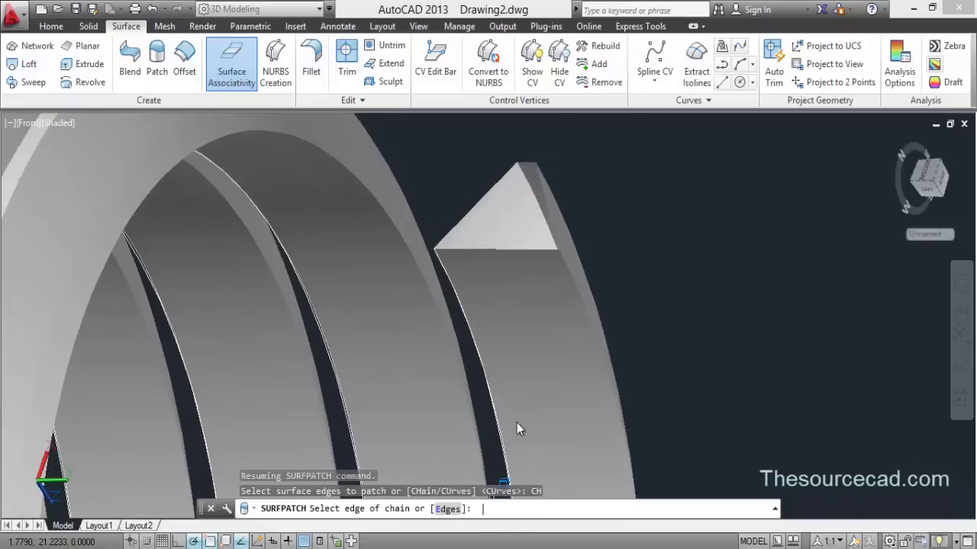
pyautogui.click(511, 176)
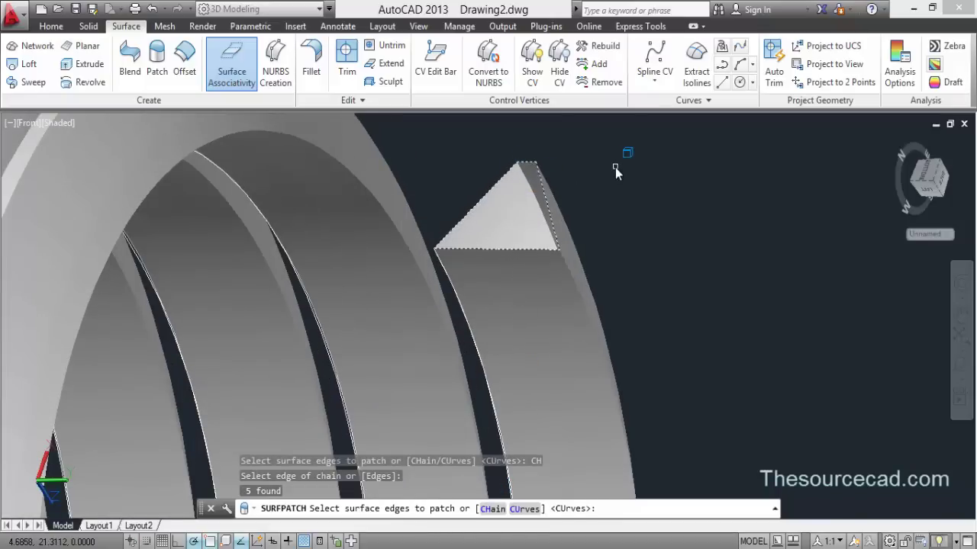
pyautogui.press('Return')
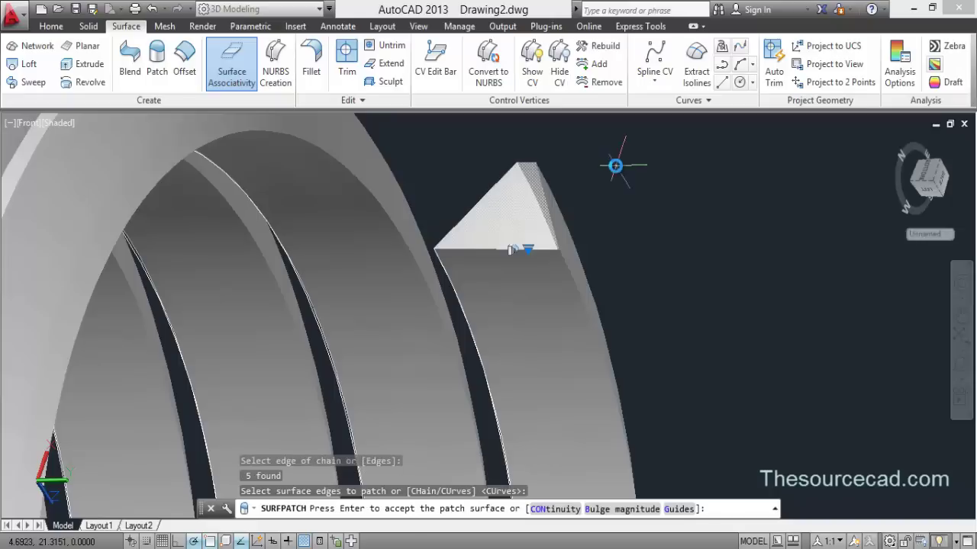
pyautogui.press('Return')
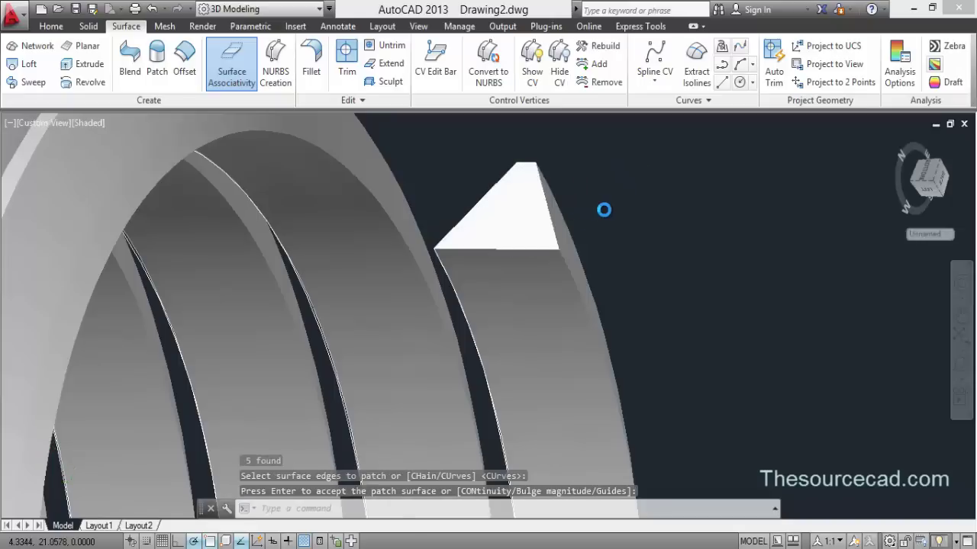
pyautogui.scroll(-10, 604, 209)
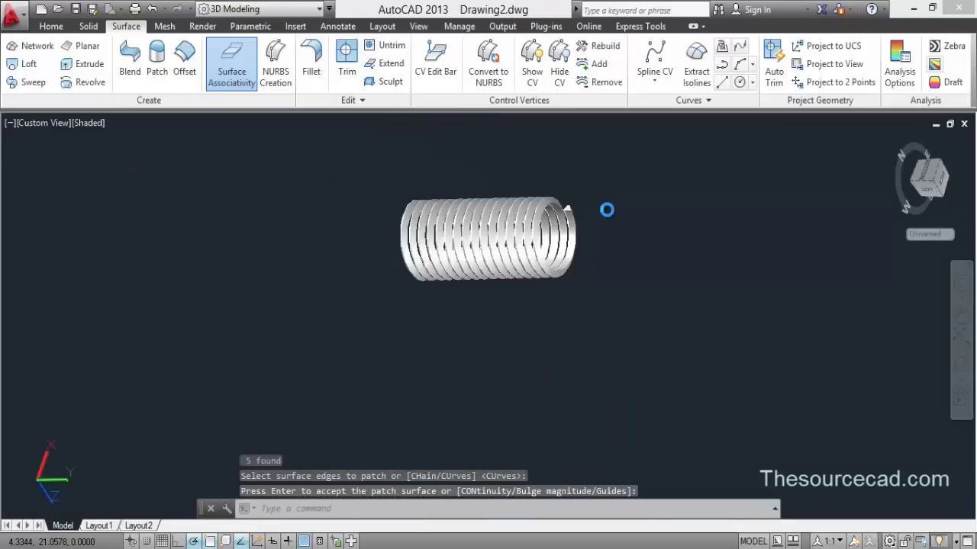
# - Union the swept thread surface with its end patches, continuing the operation despite the loss of associativity
pyautogui.click(53, 28)
pyautogui.click(176, 46)
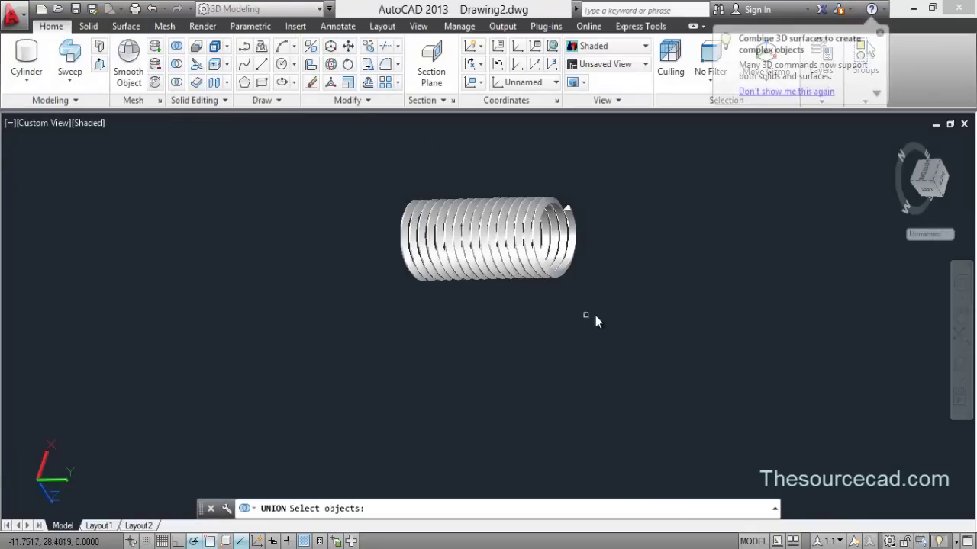
pyautogui.click(627, 299)
pyautogui.click(221, 139)
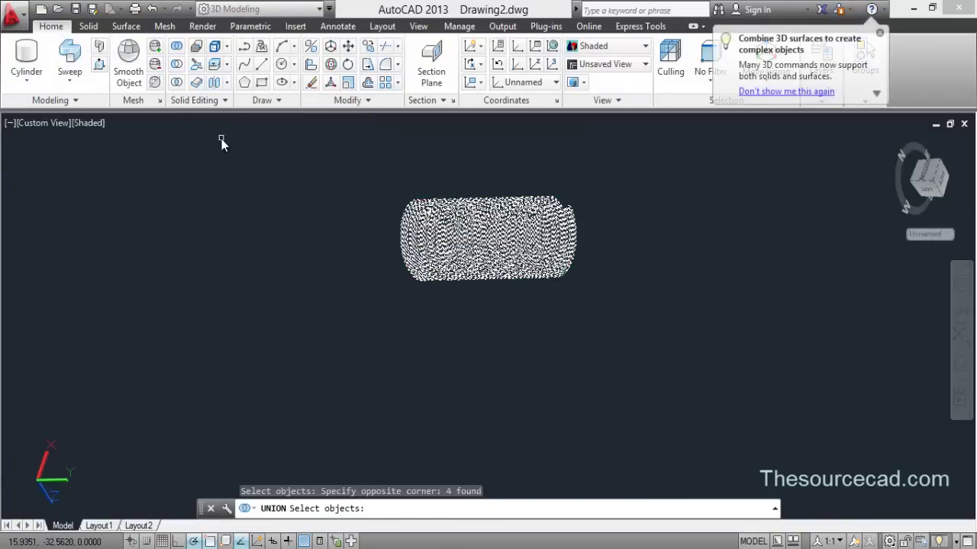
pyautogui.press('Return')
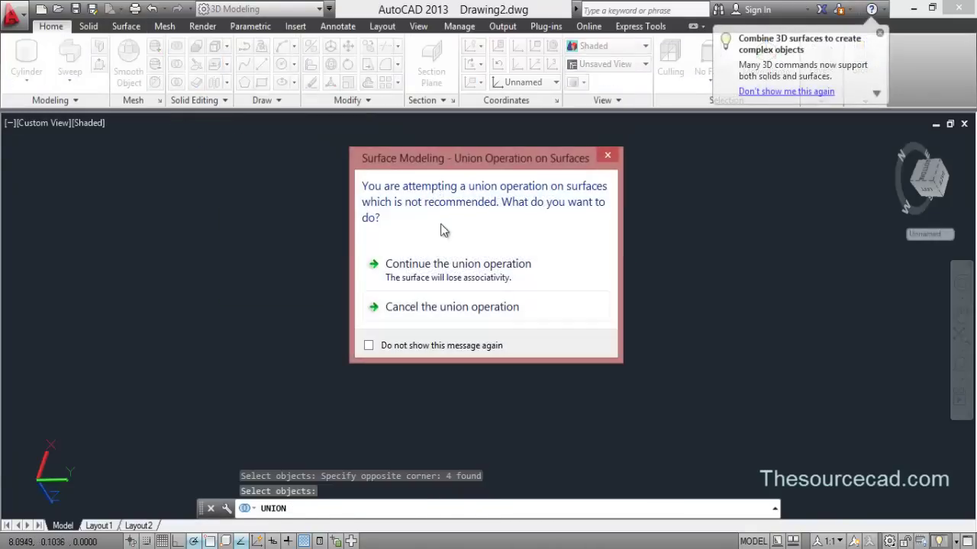
pyautogui.click(489, 271)
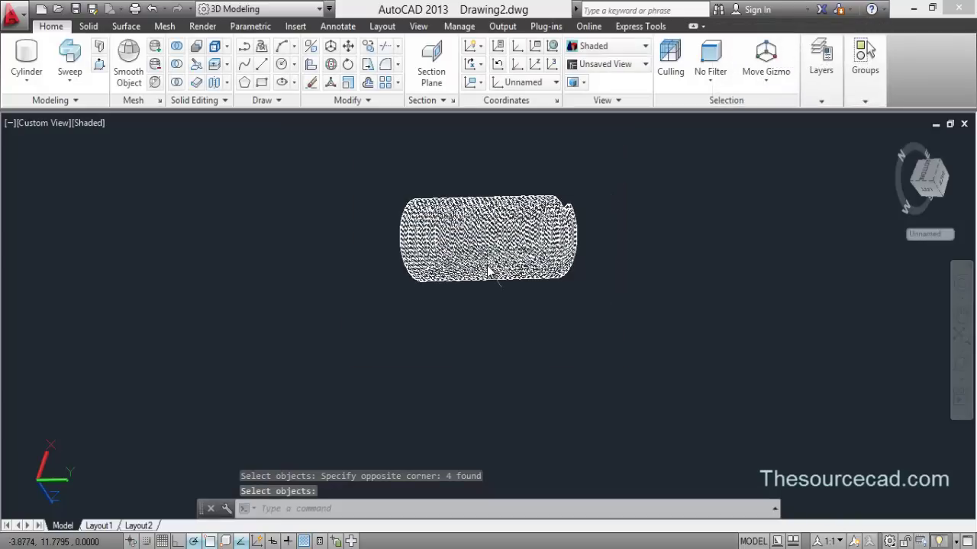
# - Convert the united thread surface to a 3D solid
pyautogui.click(191, 102)
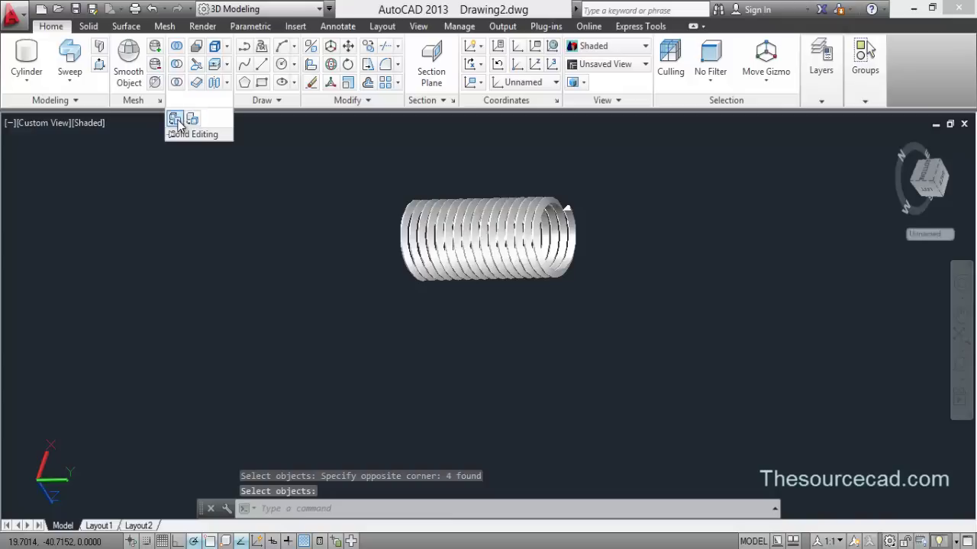
pyautogui.click(175, 121)
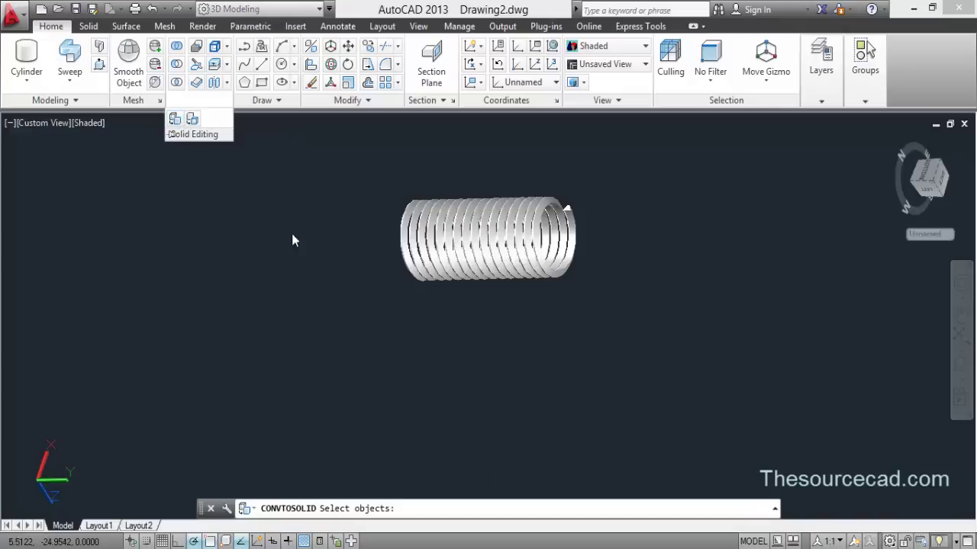
pyautogui.click(496, 262)
pyautogui.press('Return')
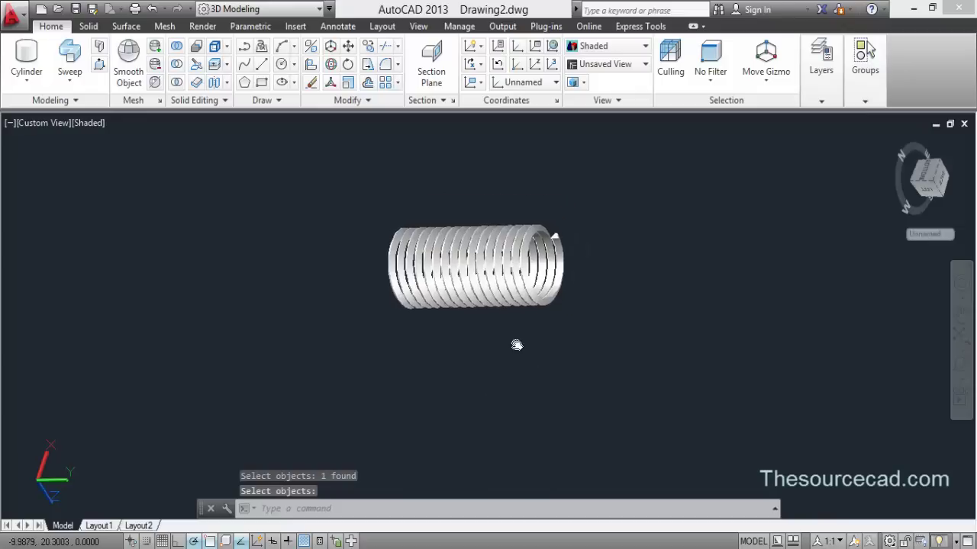
# - Show the thread upright in the home view and switch the view to Parallel projection
pyautogui.click(933, 186)
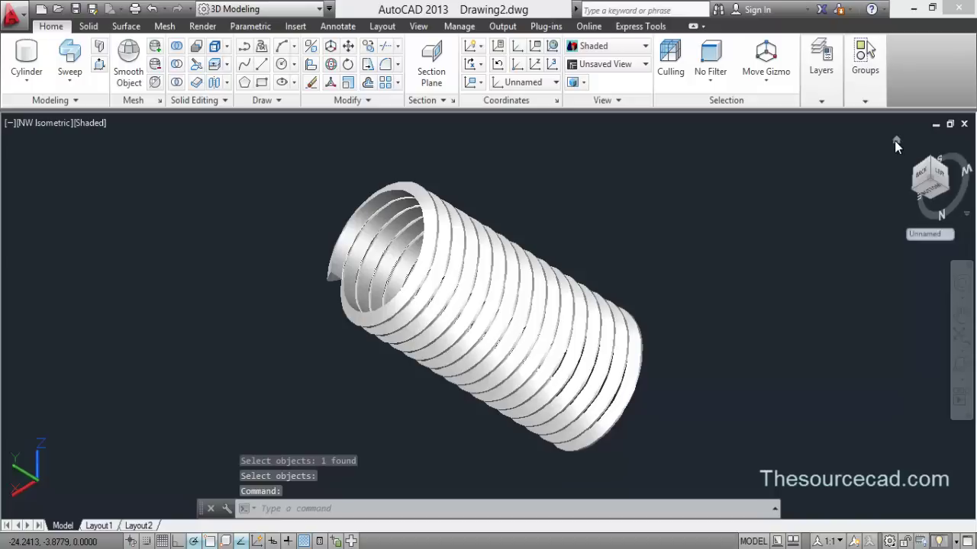
pyautogui.click(896, 141)
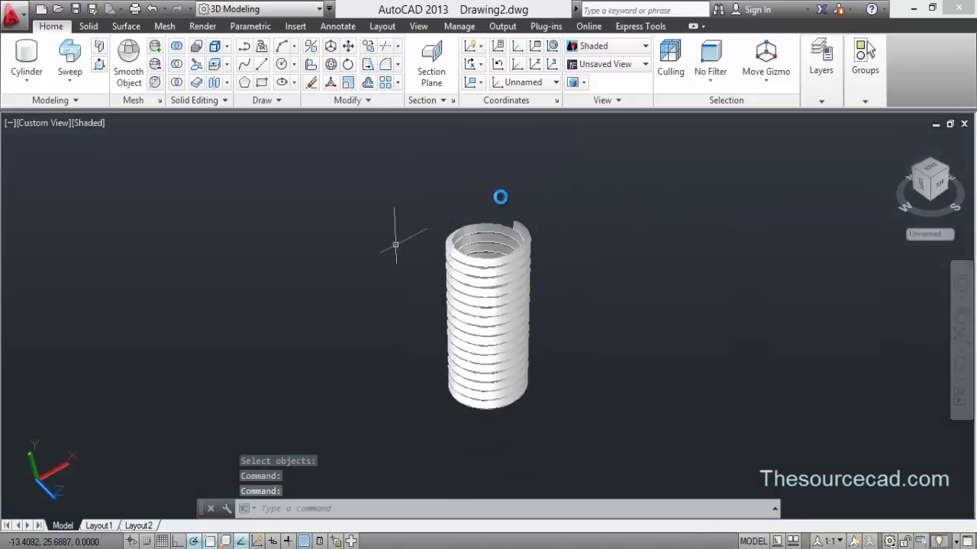
pyautogui.rightClick(931, 179)
pyautogui.click(843, 204)
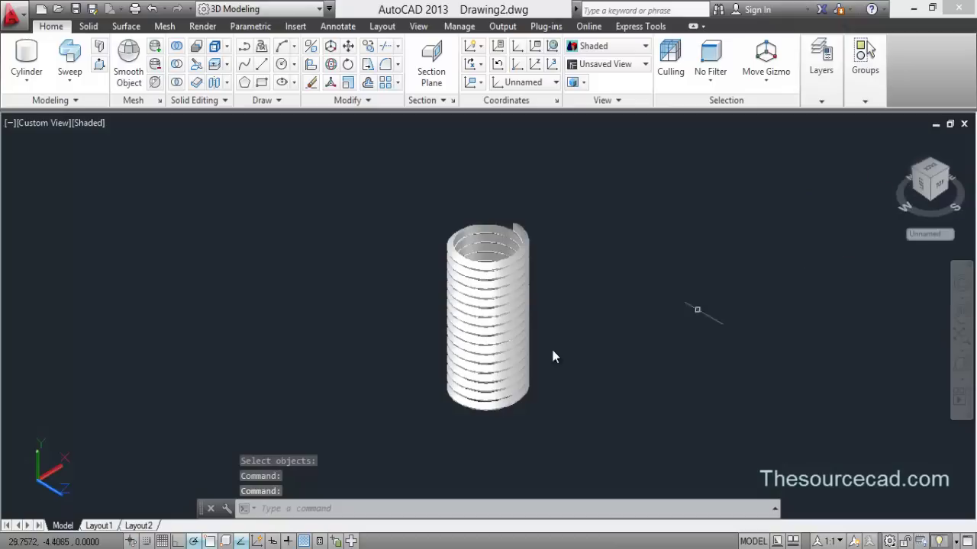
pyautogui.click(476, 341)
pyautogui.keyDown('shift'); pyautogui.moveTo(475, 341); pyautogui.dragTo(155, 284, button='middle'); pyautogui.keyUp('shift')
pyautogui.press('Escape')
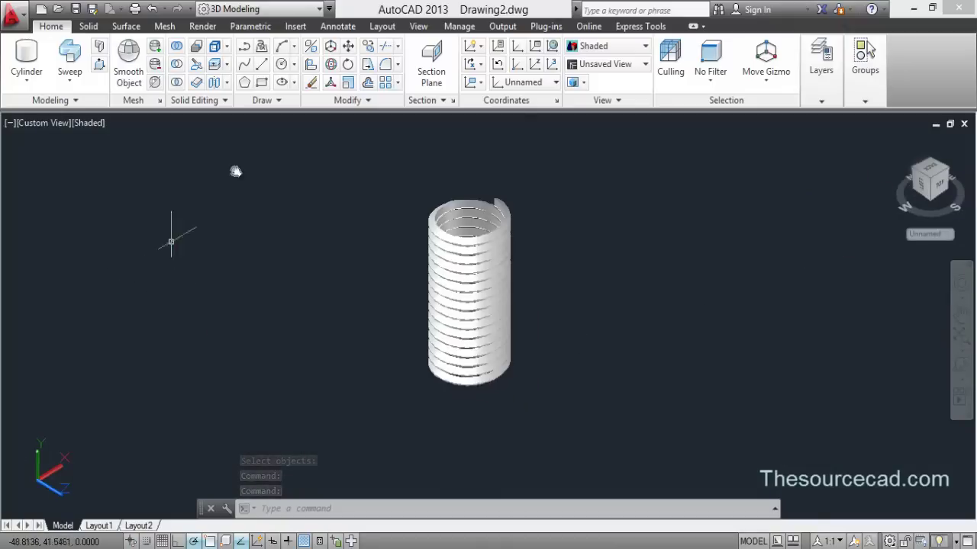
pyautogui.click(282, 66)
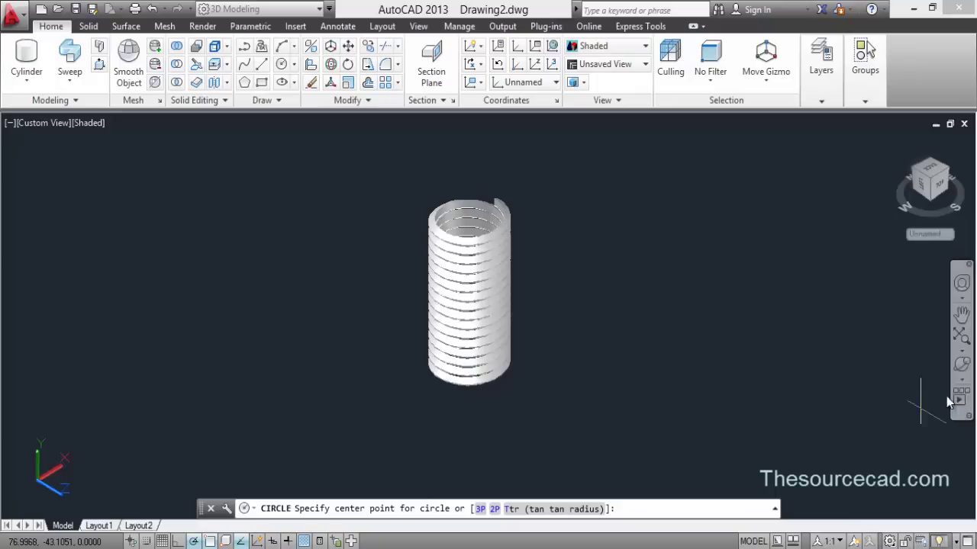
pyautogui.click(963, 366)
pyautogui.moveTo(480, 389); pyautogui.dragTo(555, 206)
pyautogui.rightClick(577, 192)
pyautogui.click(589, 200)
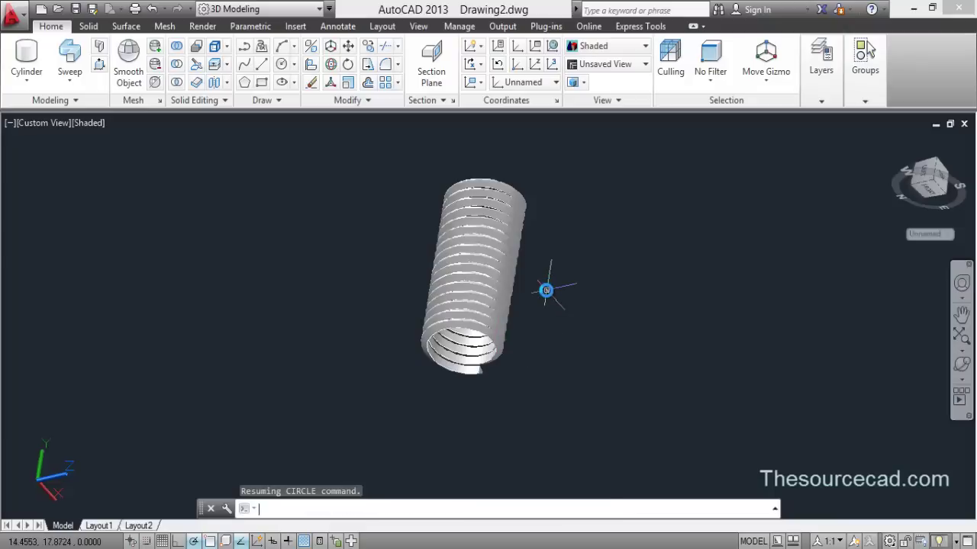
pyautogui.press('Escape')
pyautogui.click(27, 60)
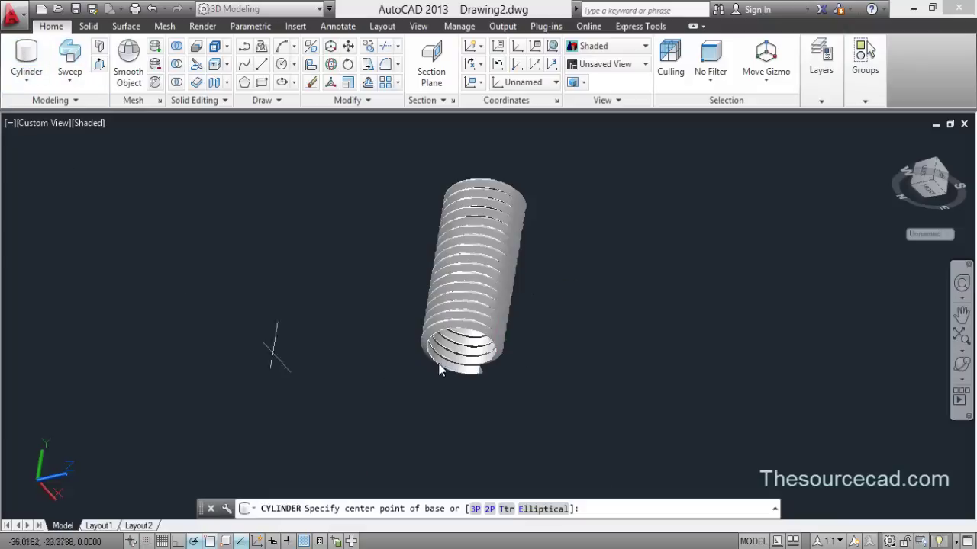
pyautogui.write('0')
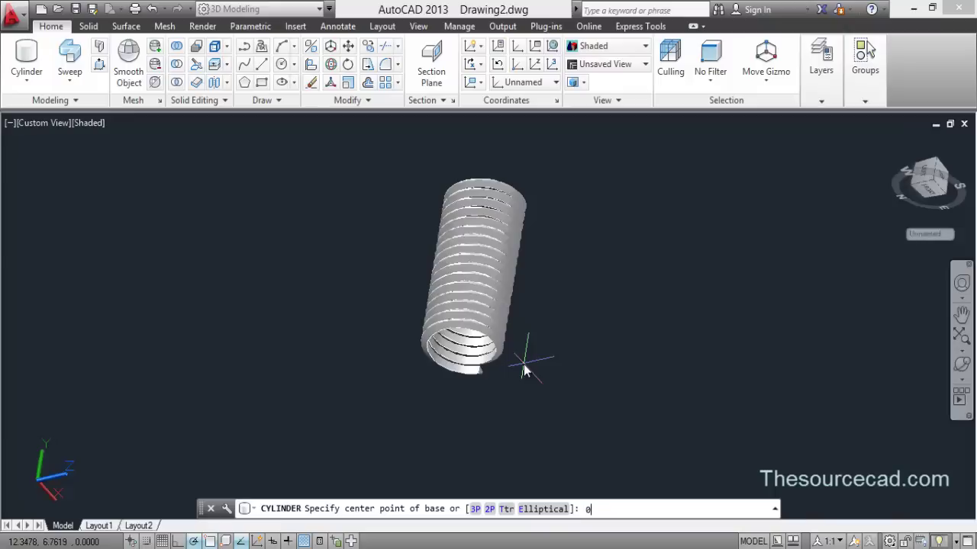
pyautogui.press('Return')
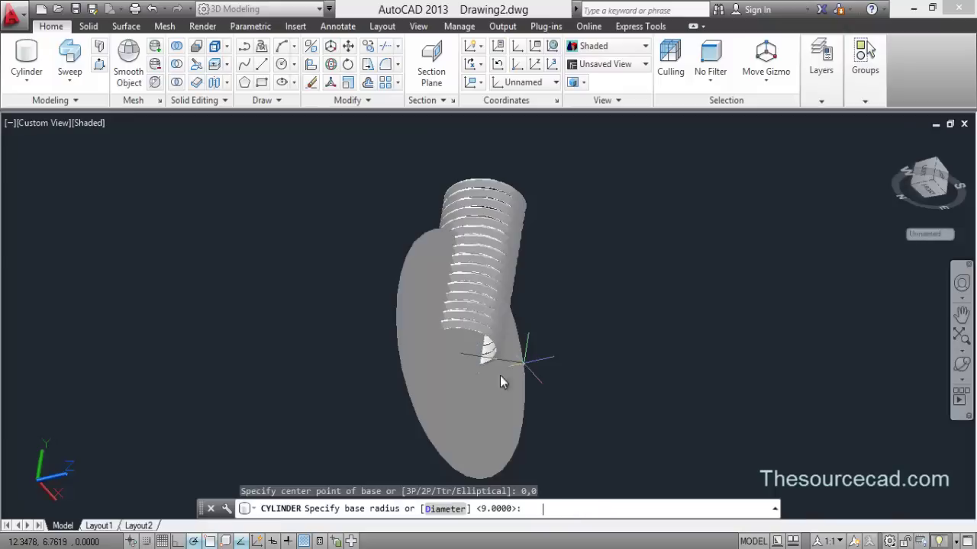
pyautogui.press('Escape')
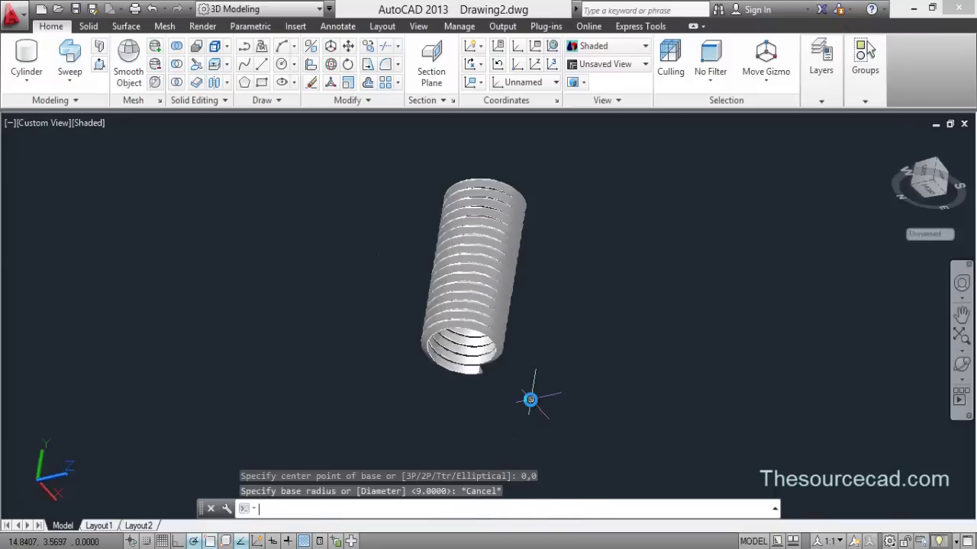
# - Look squarely at the thread's circular end in the Bottom view and align the UCS with that view
pyautogui.click(929, 201)
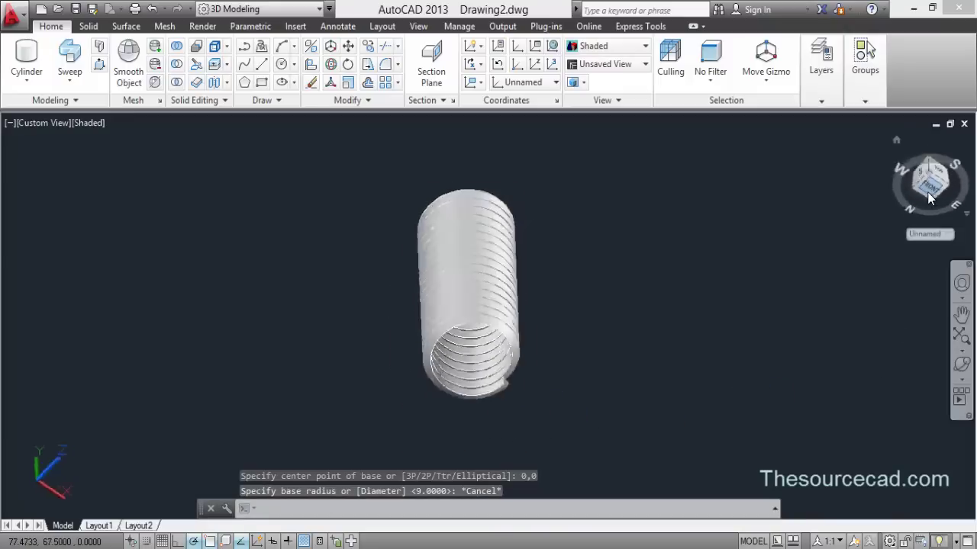
pyautogui.click(471, 83)
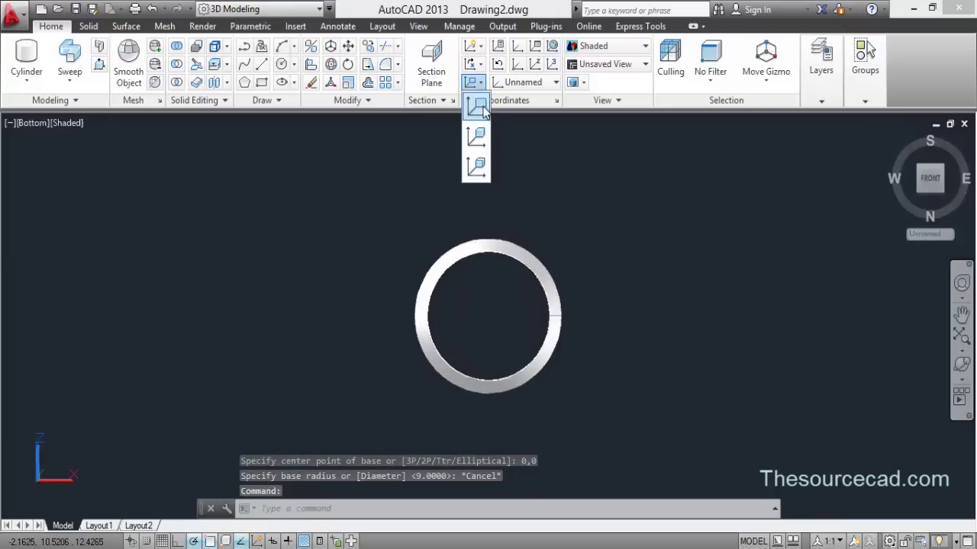
pyautogui.click(478, 108)
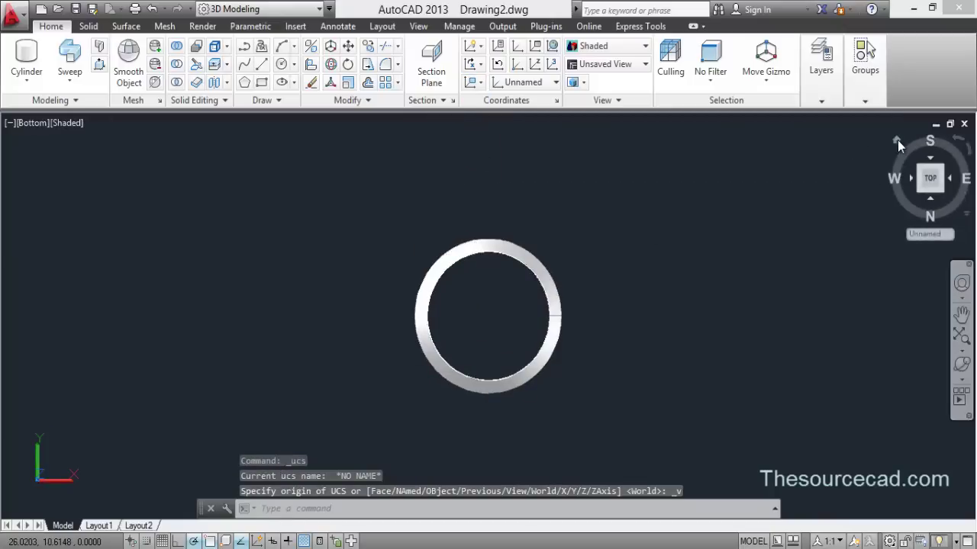
# - Return to the home view of the thread and switch its projection from Perspective to Parallel
pyautogui.click(897, 141)
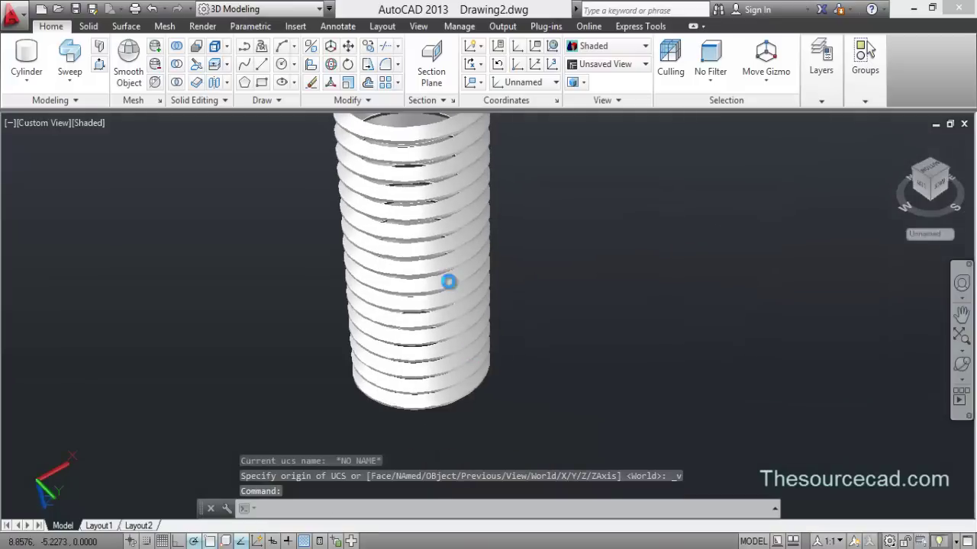
pyautogui.rightClick(934, 182)
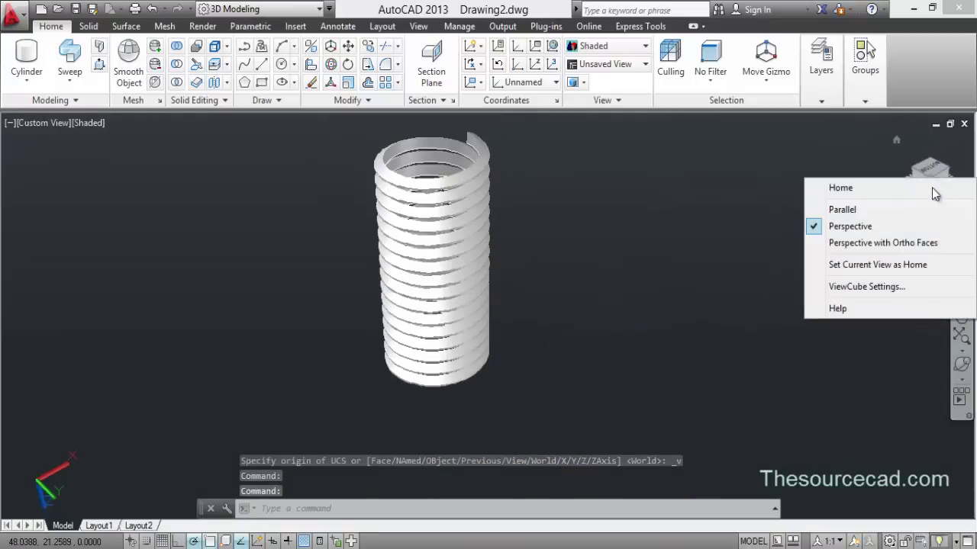
pyautogui.click(842, 209)
# - Create a cylinder as the thread's core, centred at 0,0 with radius 4 and height -20
pyautogui.click(42, 80)
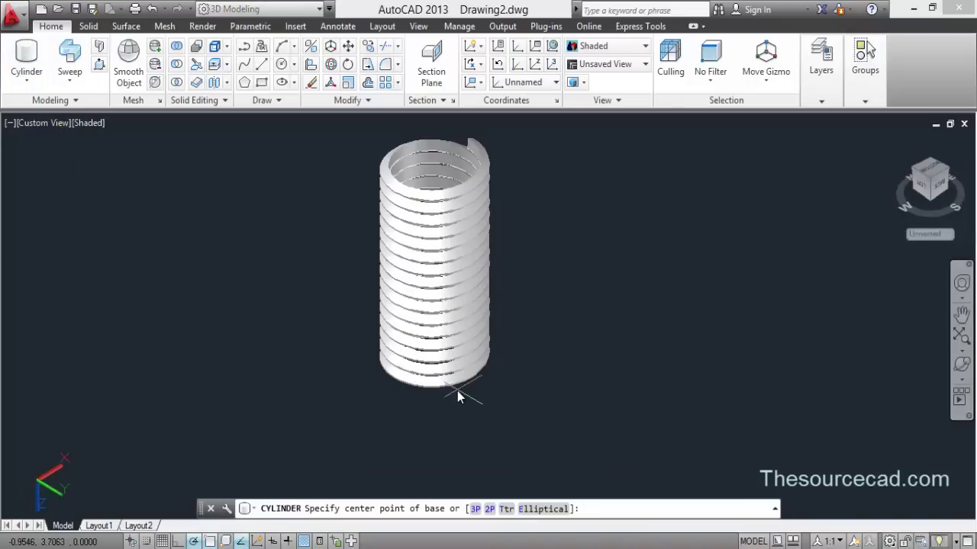
pyautogui.write('0')
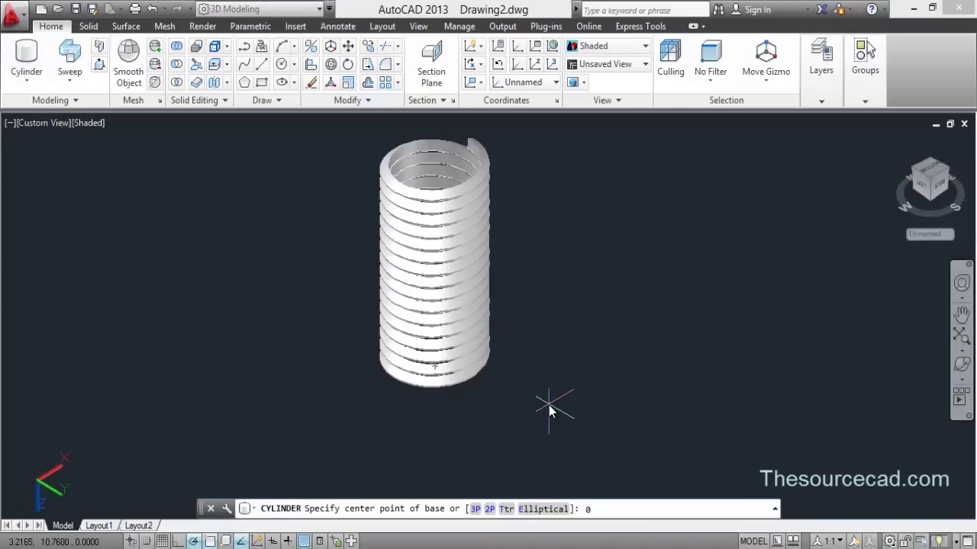
pyautogui.write(',0')
pyautogui.press('Return')
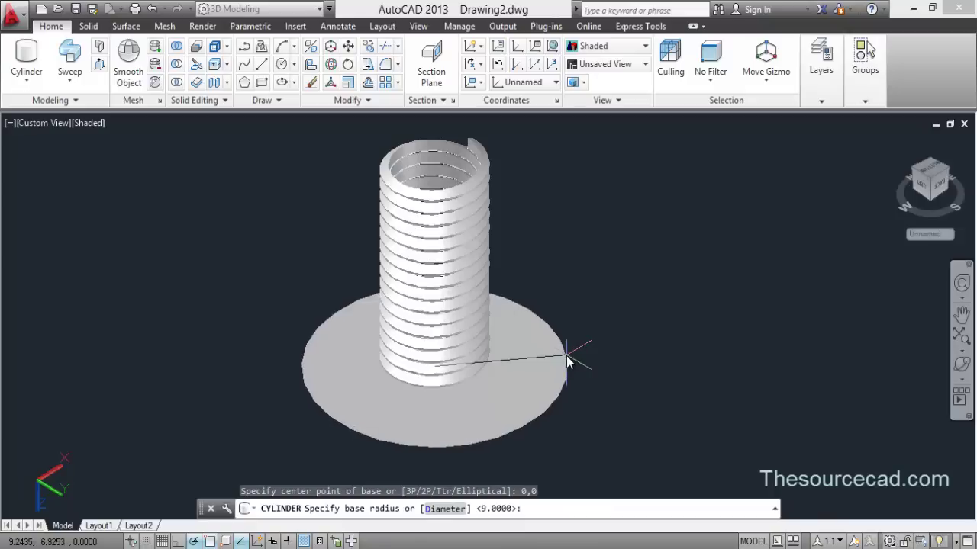
pyautogui.write('4')
pyautogui.press('Return')
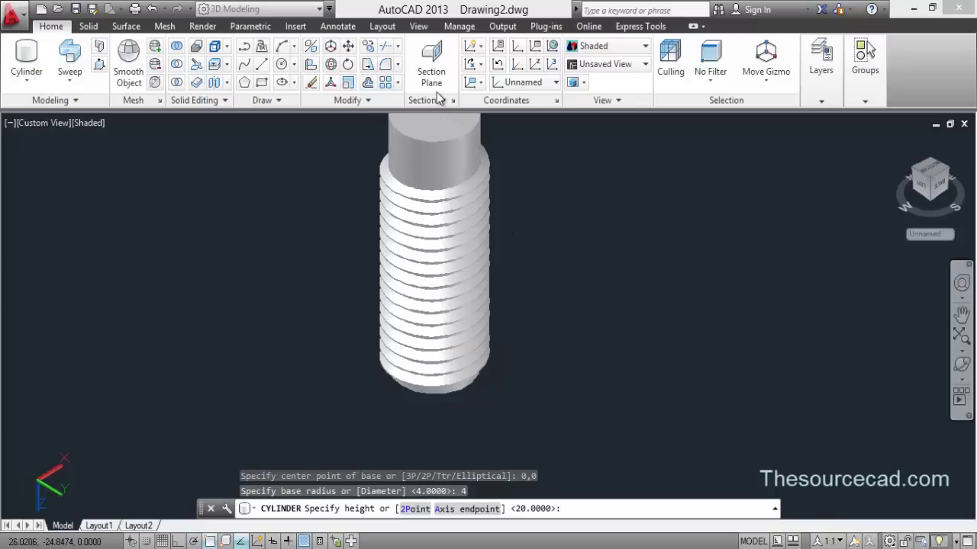
pyautogui.write('-')
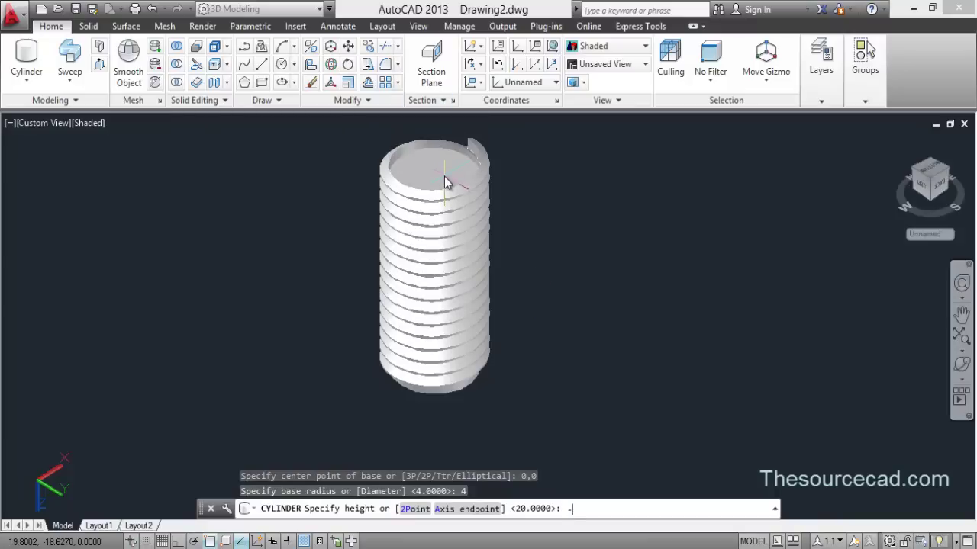
pyautogui.write('20')
pyautogui.press('Return')
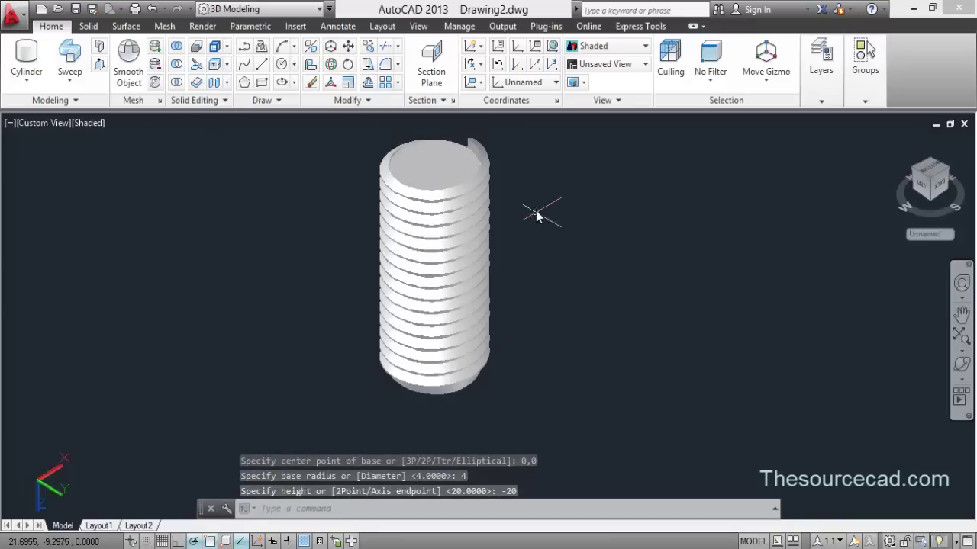
# - Add an unthreaded shank cylinder centred on the core's upper end face, with radius 4.7675 and height -10
pyautogui.scroll(-2, 534, 211)
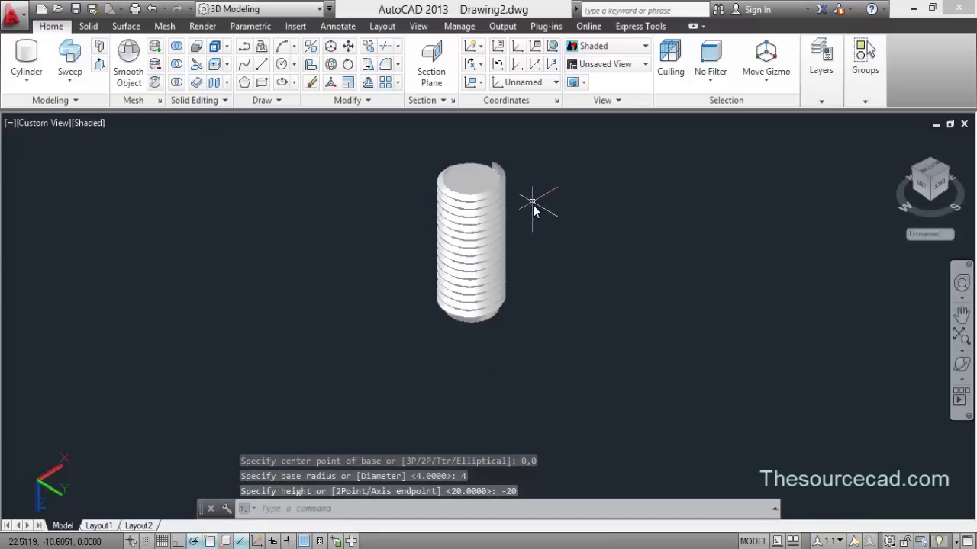
pyautogui.click(967, 386)
pyautogui.moveTo(435, 359); pyautogui.dragTo(511, 223)
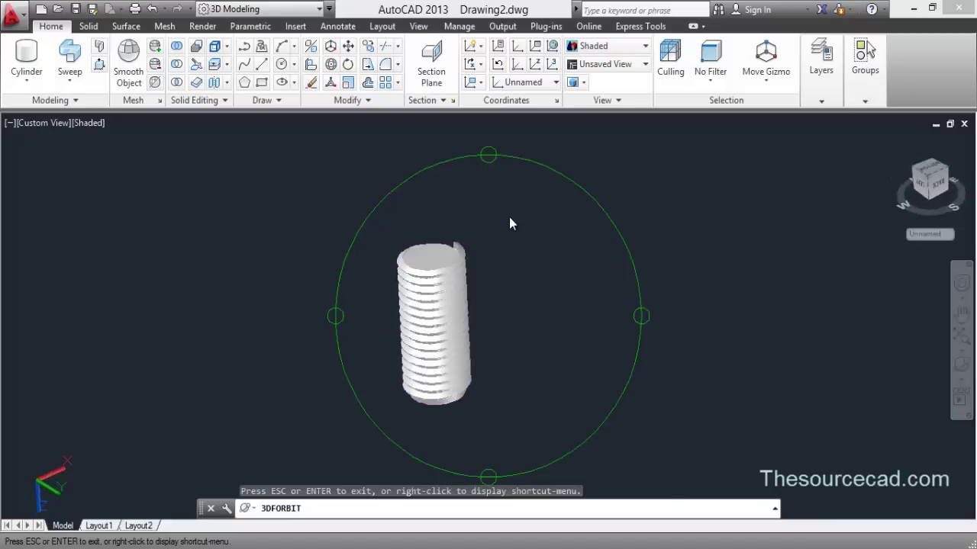
pyautogui.rightClick(510, 223)
pyautogui.click(527, 225)
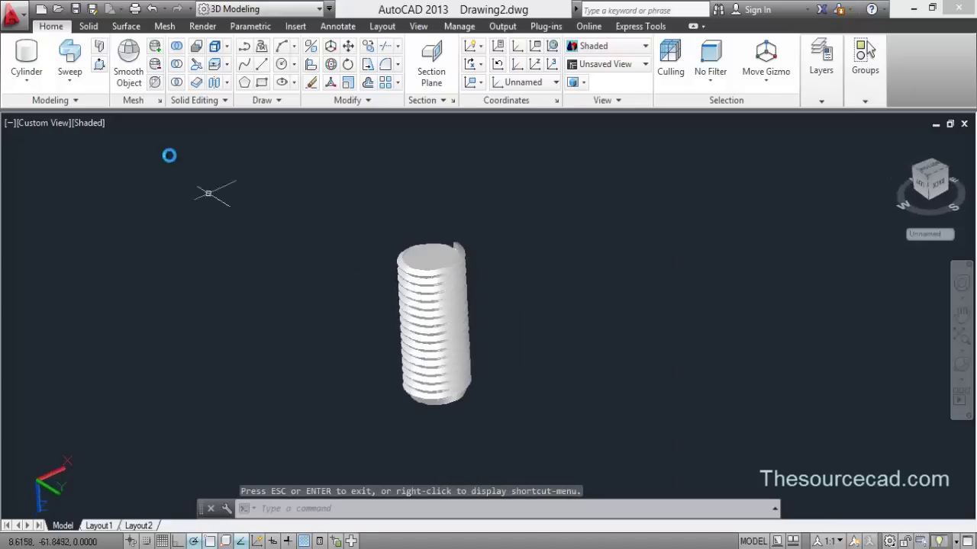
pyautogui.click(33, 60)
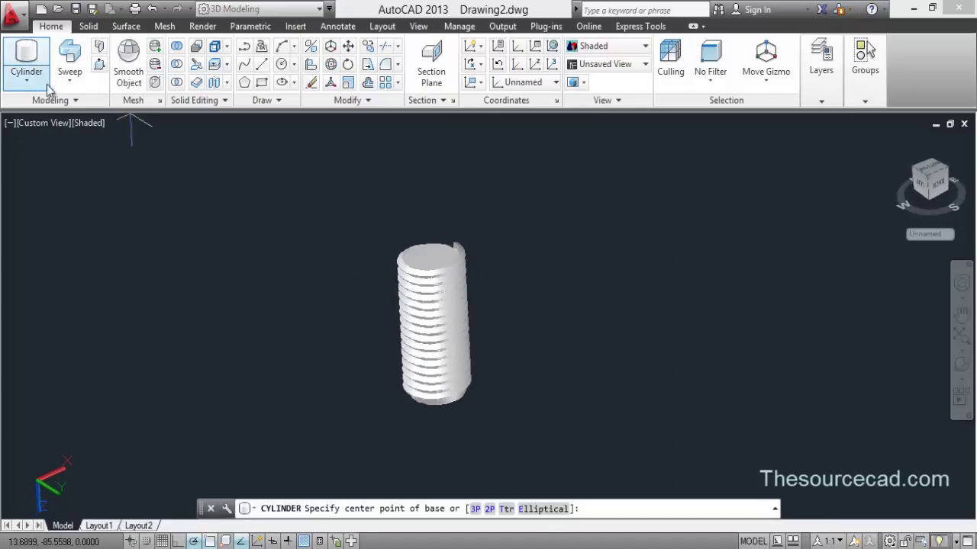
pyautogui.click(435, 257)
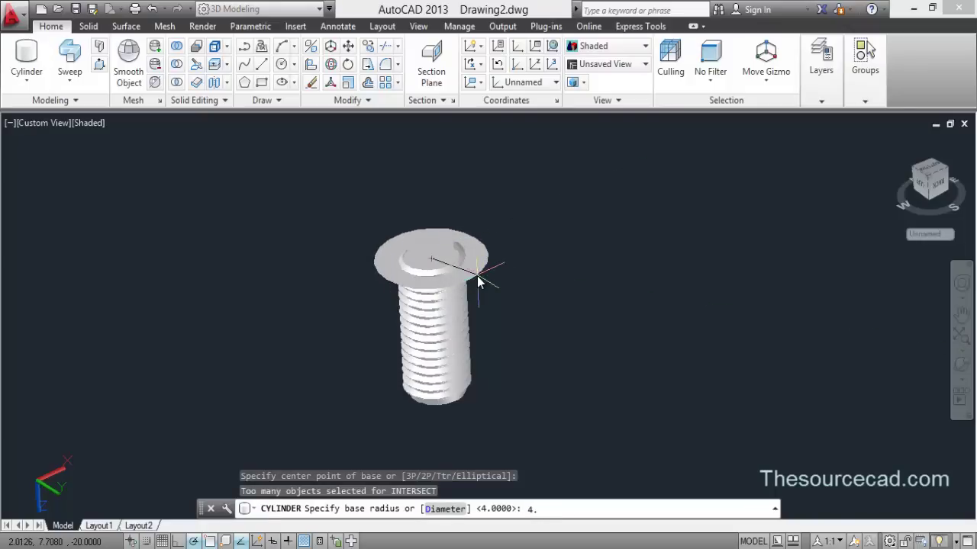
pyautogui.write('4.7675')
pyautogui.press('Return')
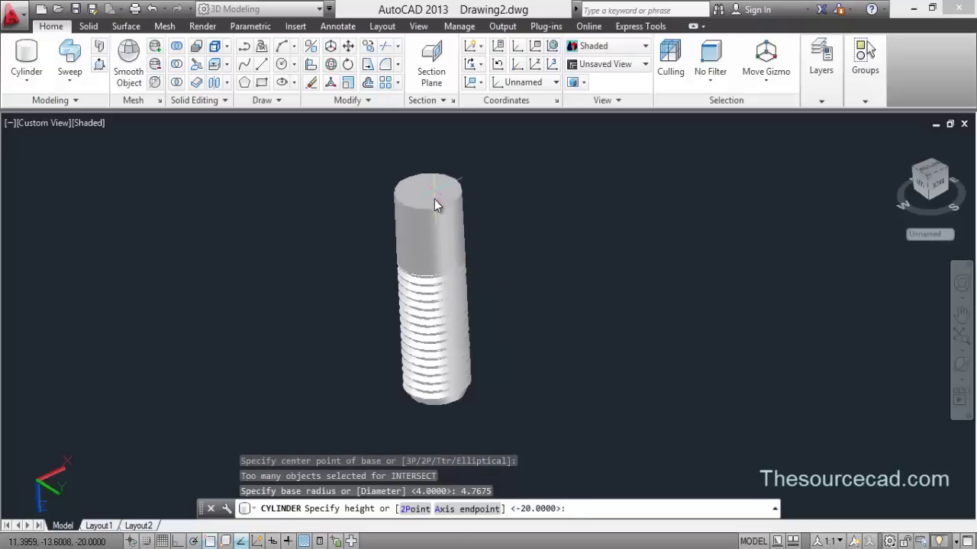
pyautogui.write('-1')
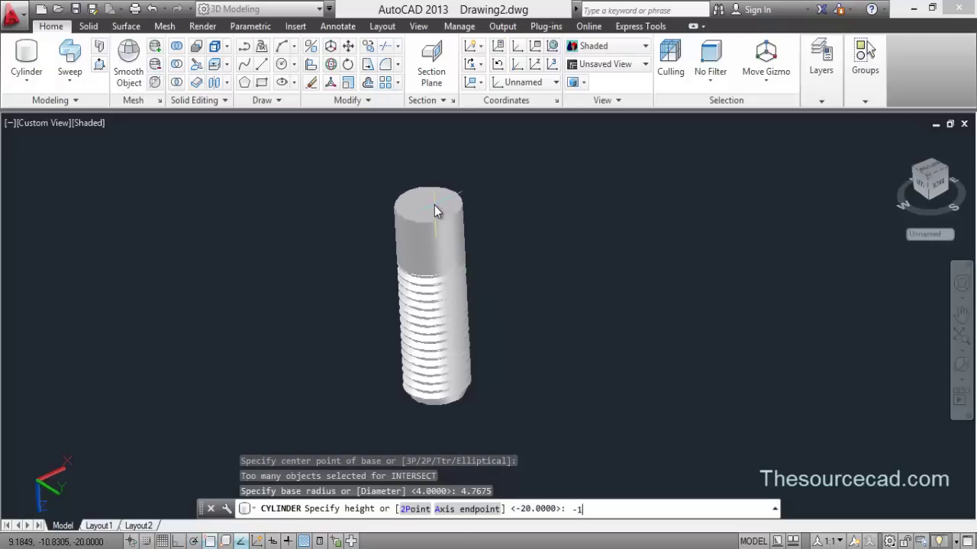
pyautogui.write('0')
pyautogui.press('Return')
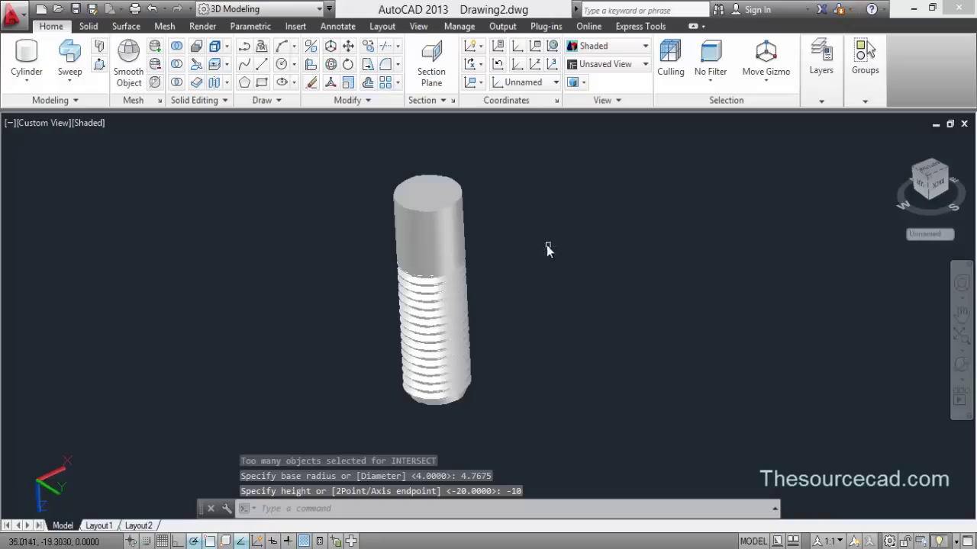
# - Add a bolt head cylinder centred on the shank's free end face, with radius 9 and height -5
pyautogui.moveTo(497, 273); pyautogui.dragTo(495, 300, button='middle')
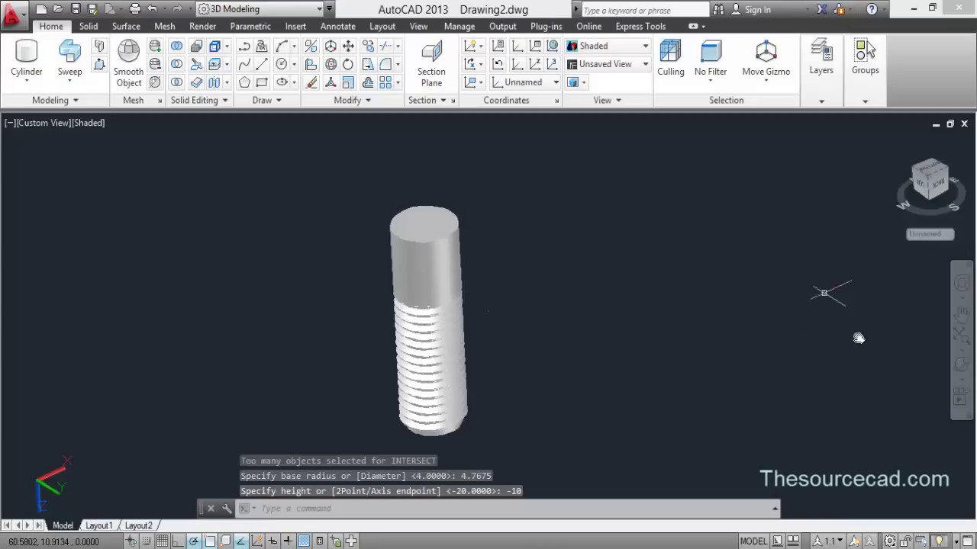
pyautogui.click(962, 364)
pyautogui.moveTo(474, 318); pyautogui.dragTo(499, 275)
pyautogui.rightClick(503, 226)
pyautogui.click(523, 233)
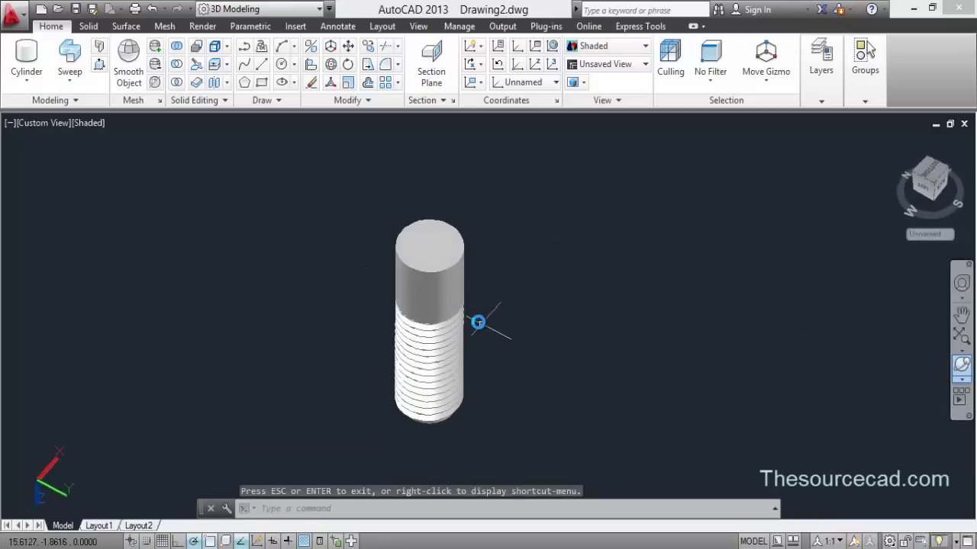
pyautogui.click(26, 55)
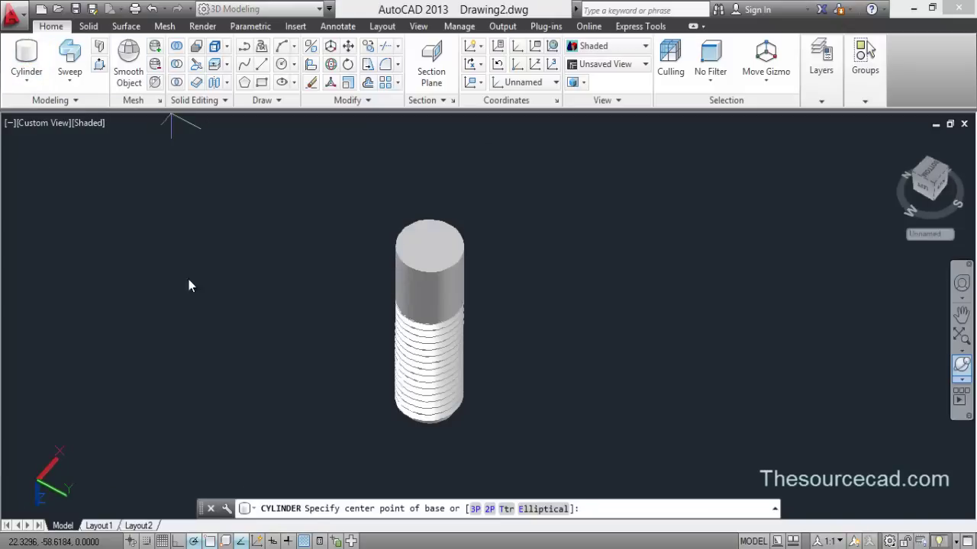
pyautogui.click(430, 247)
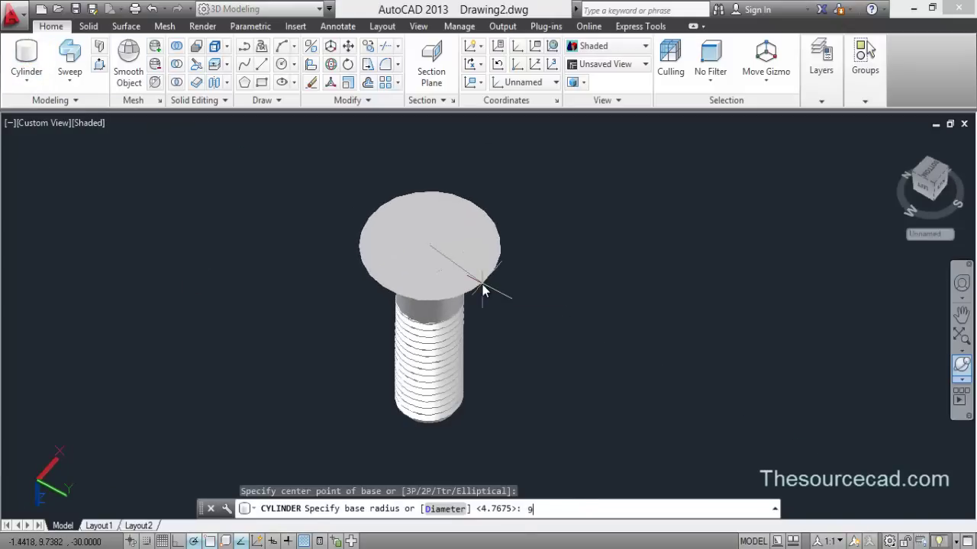
pyautogui.write('9')
pyautogui.press('Return')
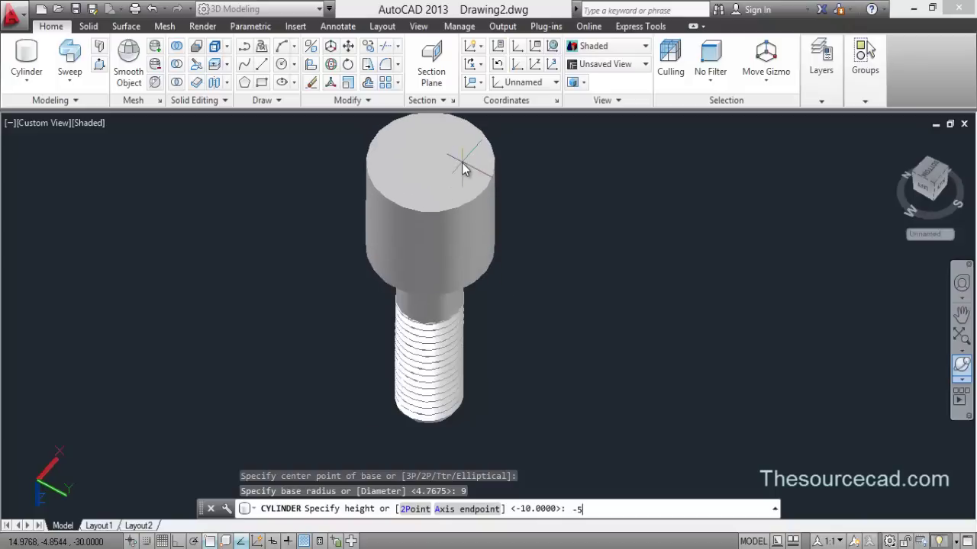
pyautogui.press('Return')
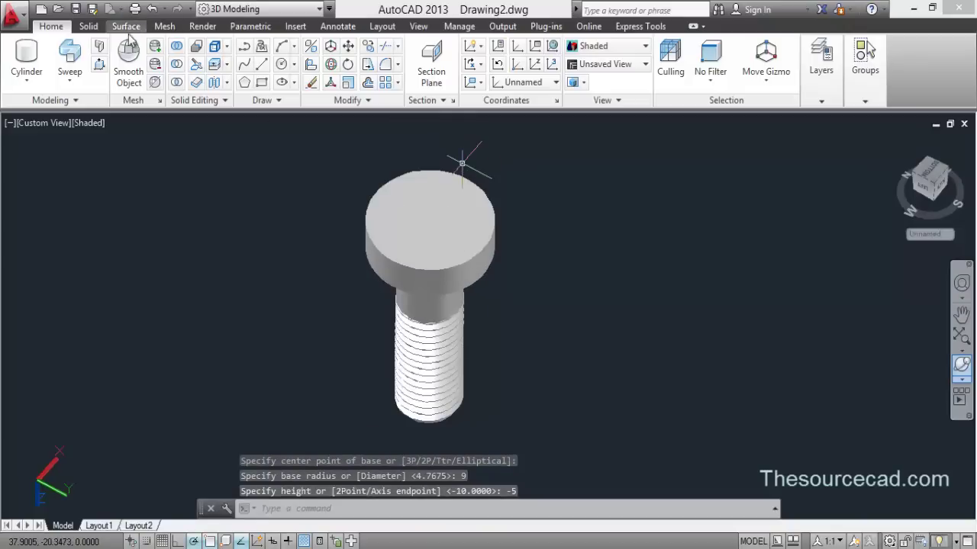
# - Fillet the outer circular edge of the bolt head's end face with a radius of 2
pyautogui.click(88, 25)
pyautogui.click(516, 61)
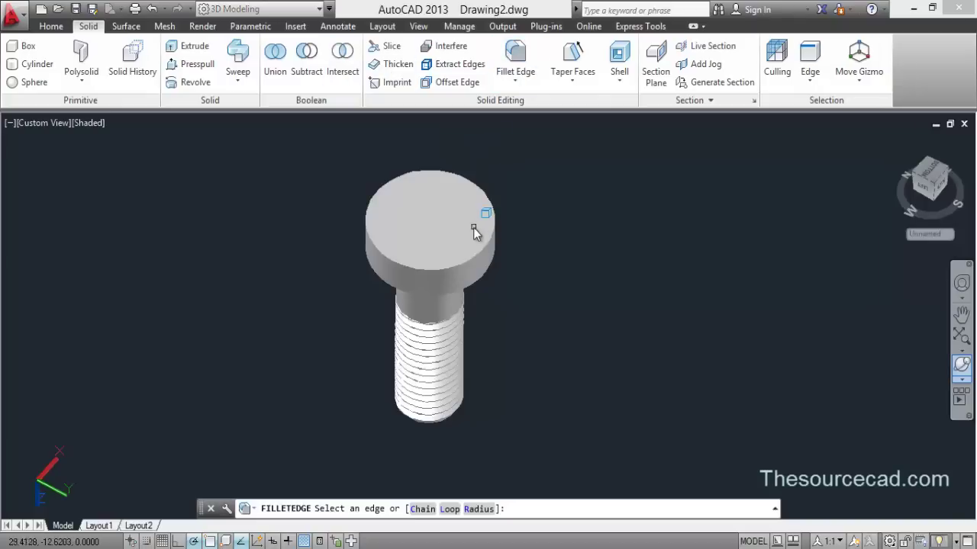
pyautogui.click(489, 203)
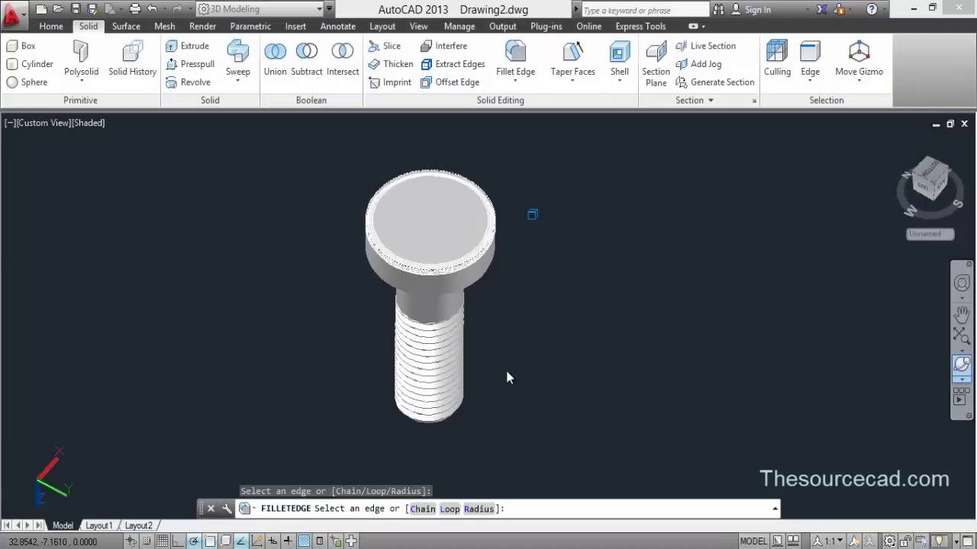
pyautogui.click(478, 508)
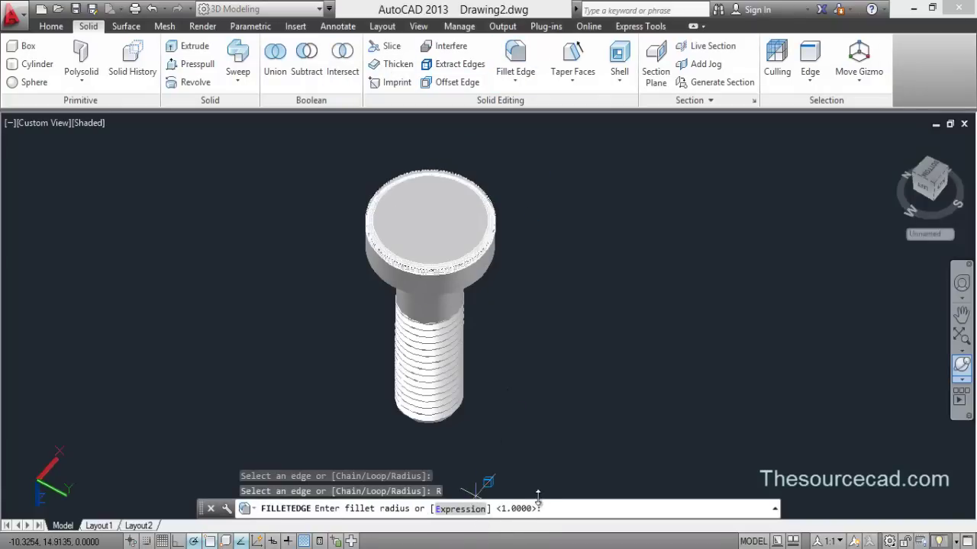
pyautogui.write('2')
pyautogui.press('Return')
pyautogui.press('Return')
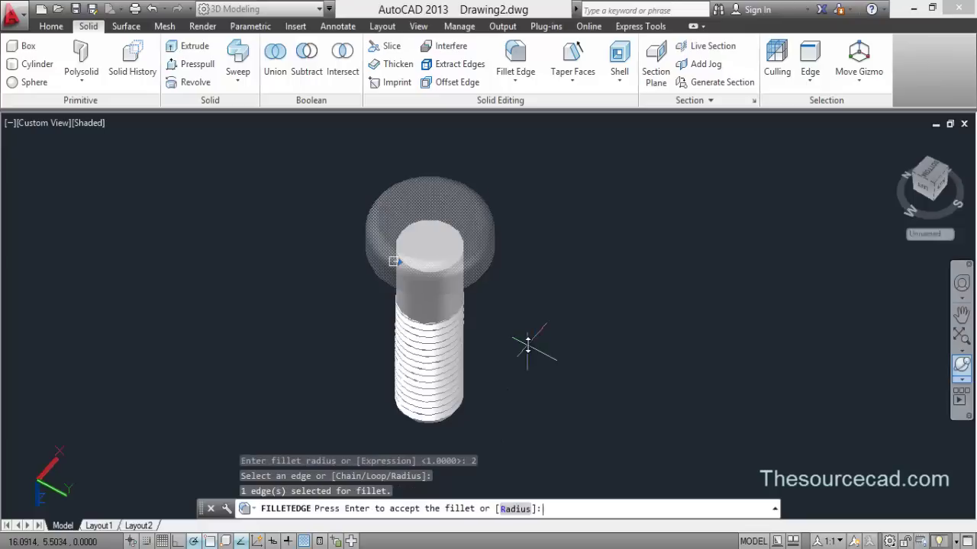
pyautogui.press('Return')
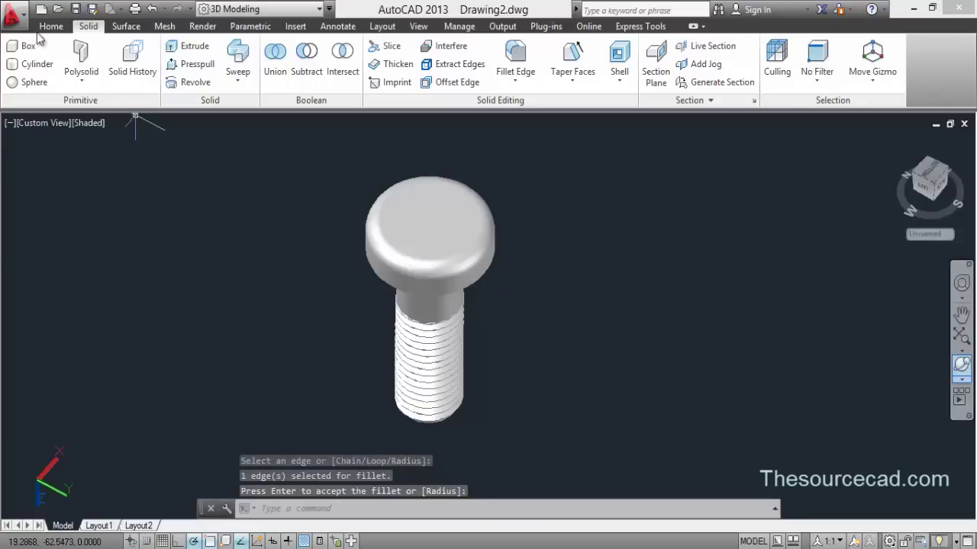
# - Draw a six-sided polygon centred on the bolt head's axis at the fillet's lower circle, inscribed in a circle of radius 9
pyautogui.click(48, 27)
pyautogui.click(245, 83)
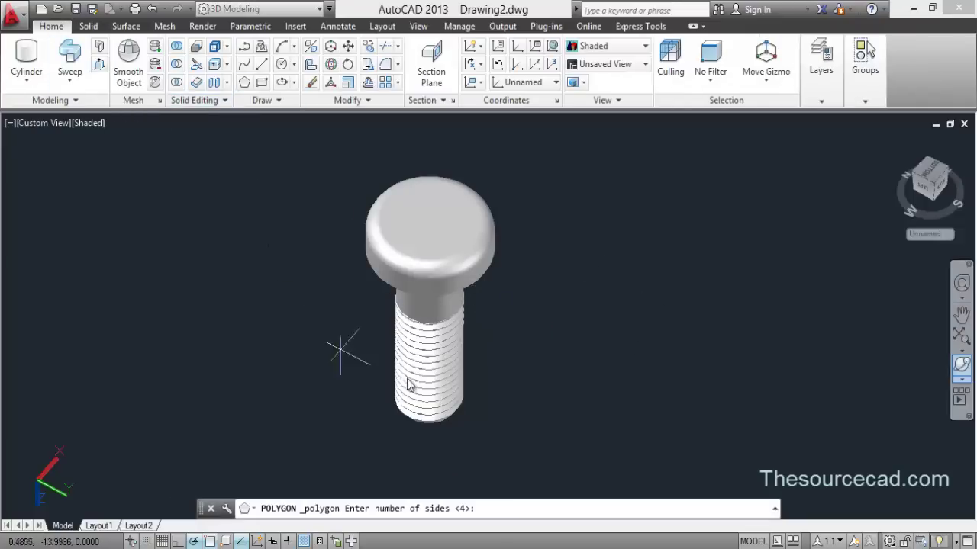
pyautogui.write('6')
pyautogui.press('Return')
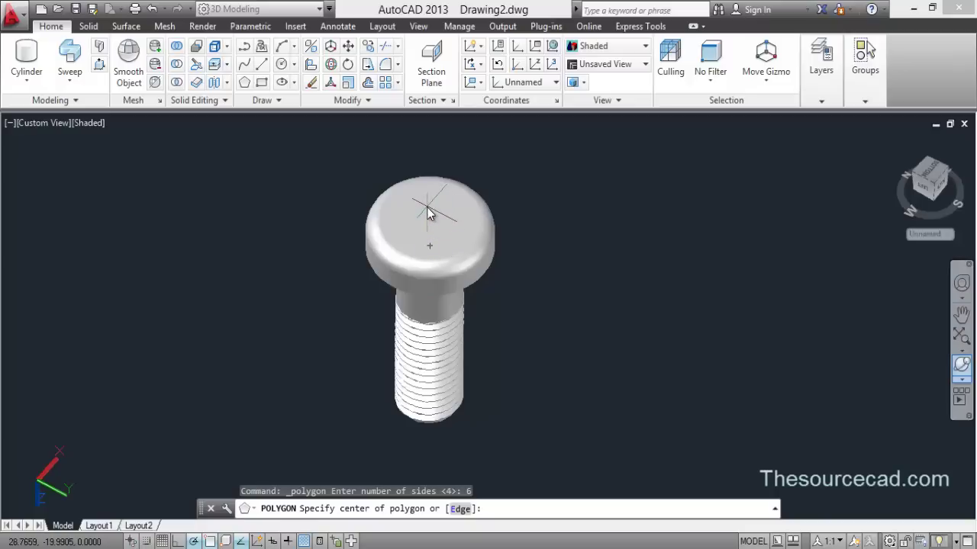
pyautogui.click(430, 228)
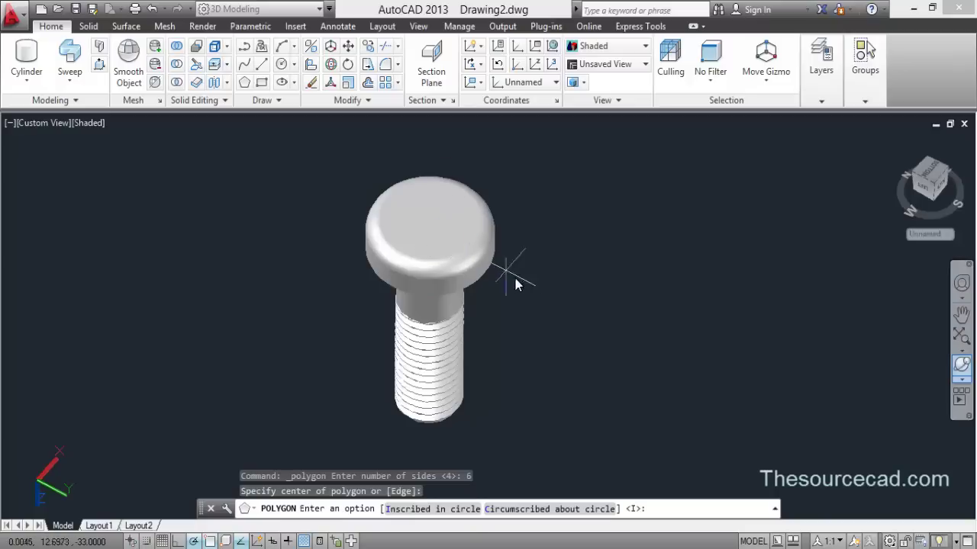
pyautogui.click(453, 519)
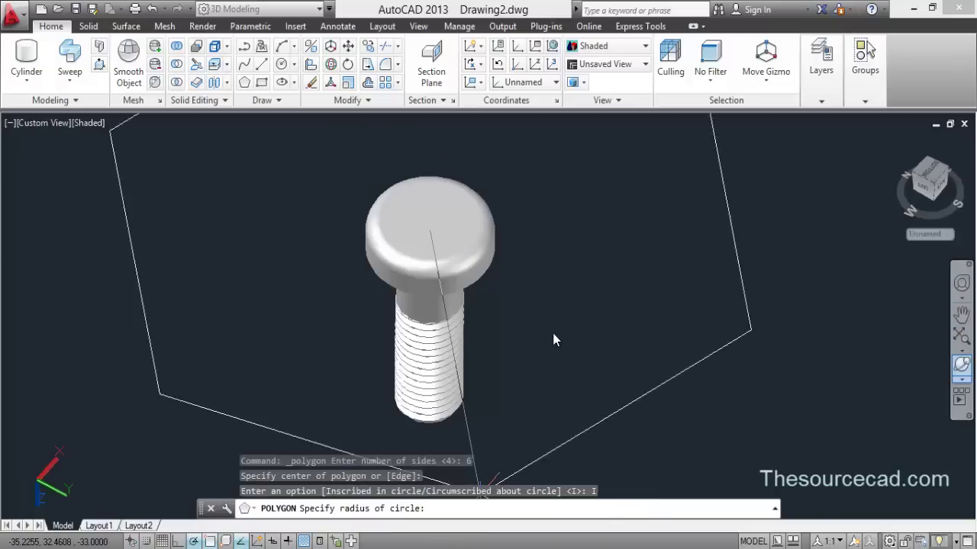
pyautogui.write('9')
pyautogui.press('Return')
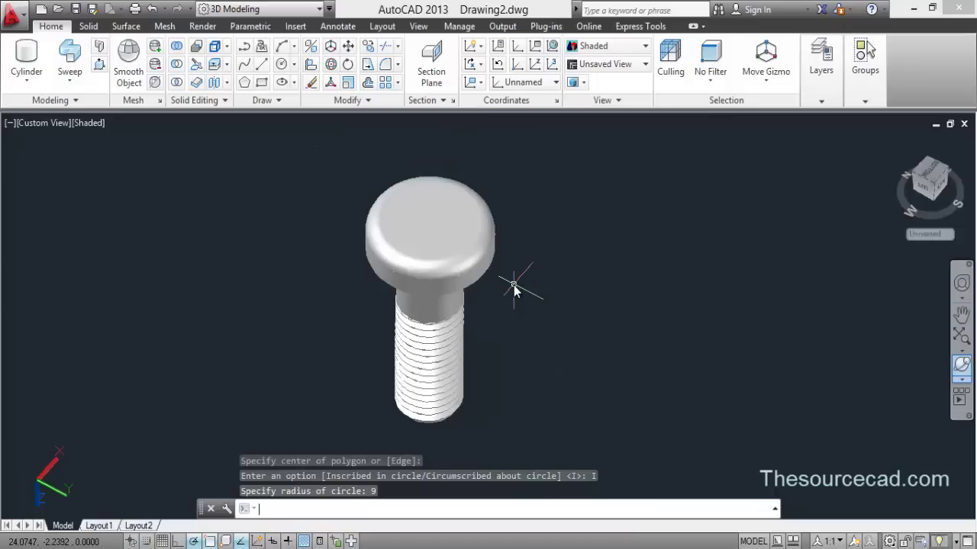
# - Orbit the bolt to a side view to examine the head, shank and thread
pyautogui.click(961, 365)
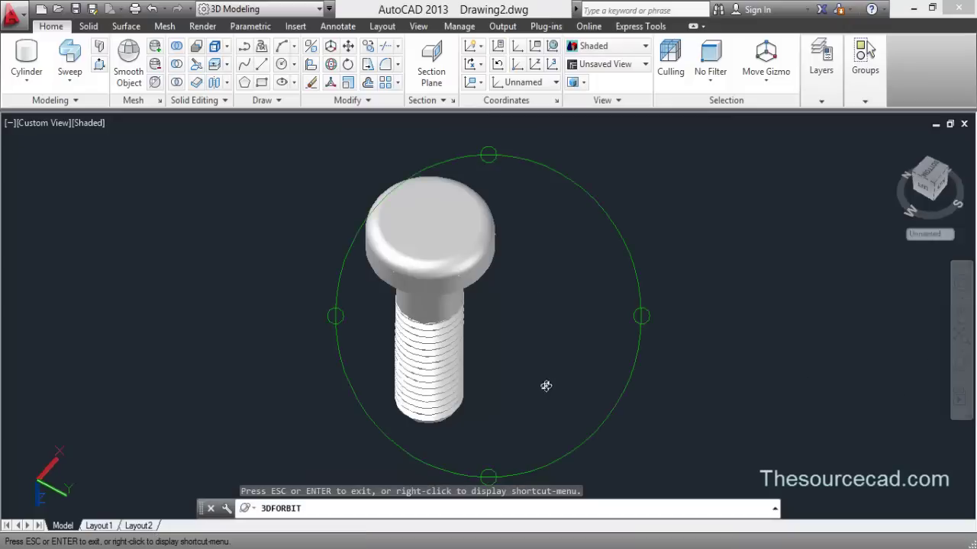
pyautogui.moveTo(545, 389); pyautogui.dragTo(521, 262)
pyautogui.rightClick(557, 163)
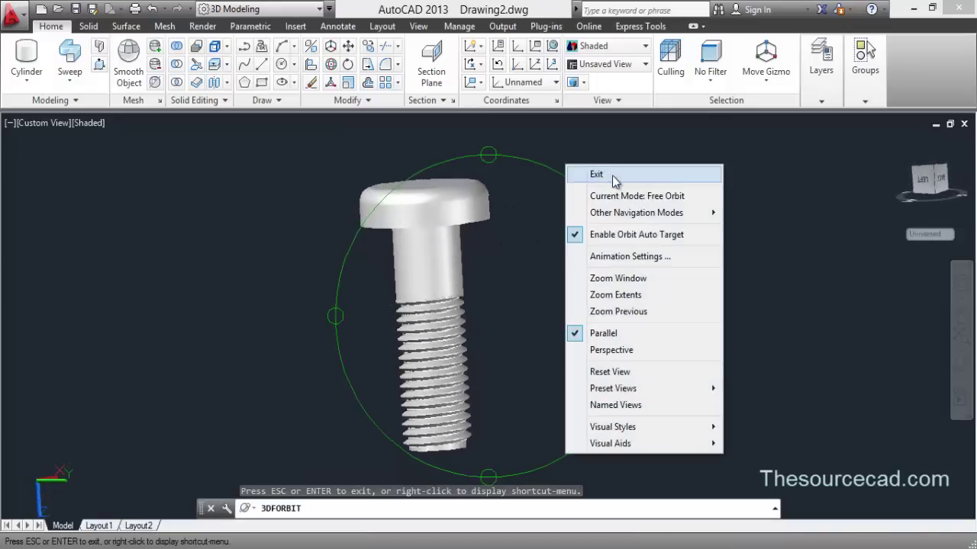
pyautogui.click(612, 175)
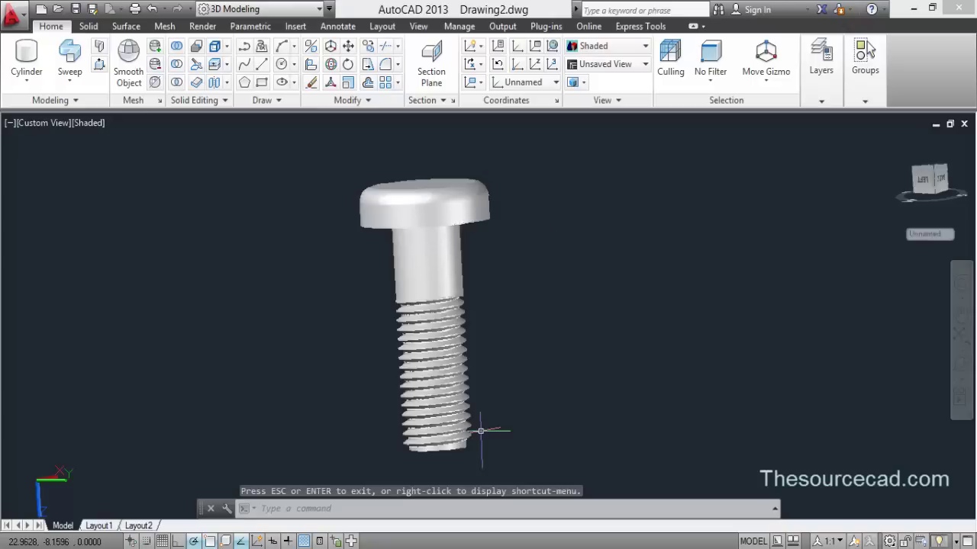
# - Turn on selection cycling and move the hexagon polyline along the bolt's axis to just above the head
pyautogui.hotkey('ctrl', 'w')
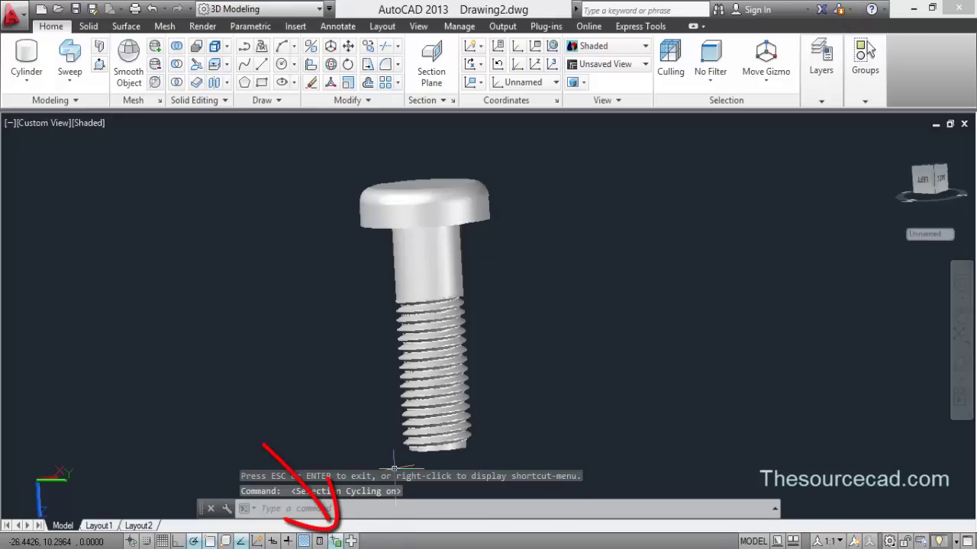
pyautogui.click(491, 192)
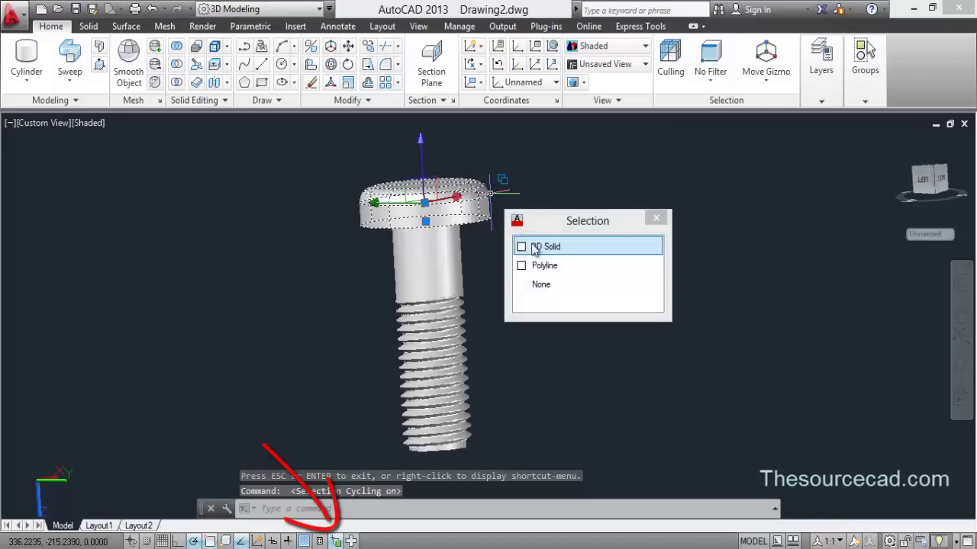
pyautogui.click(580, 268)
pyautogui.click(420, 153)
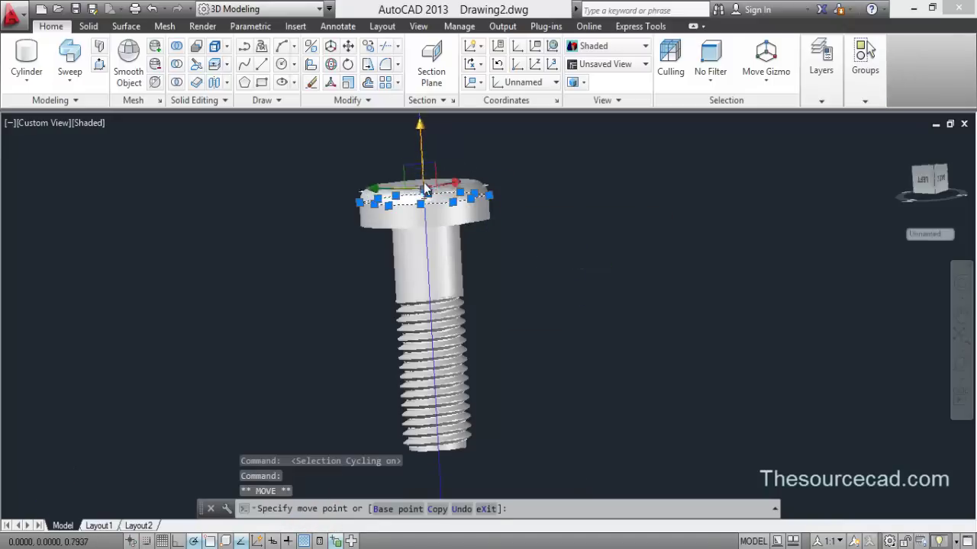
pyautogui.click(425, 168)
pyautogui.press('Escape')
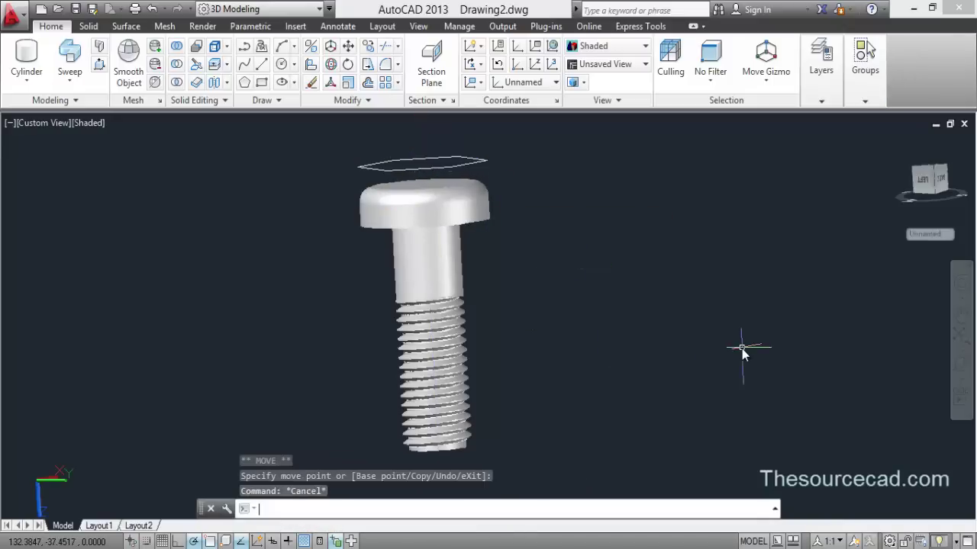
# - Extrude the hexagon downward through the full thickness of the filleted bolt head
pyautogui.click(963, 366)
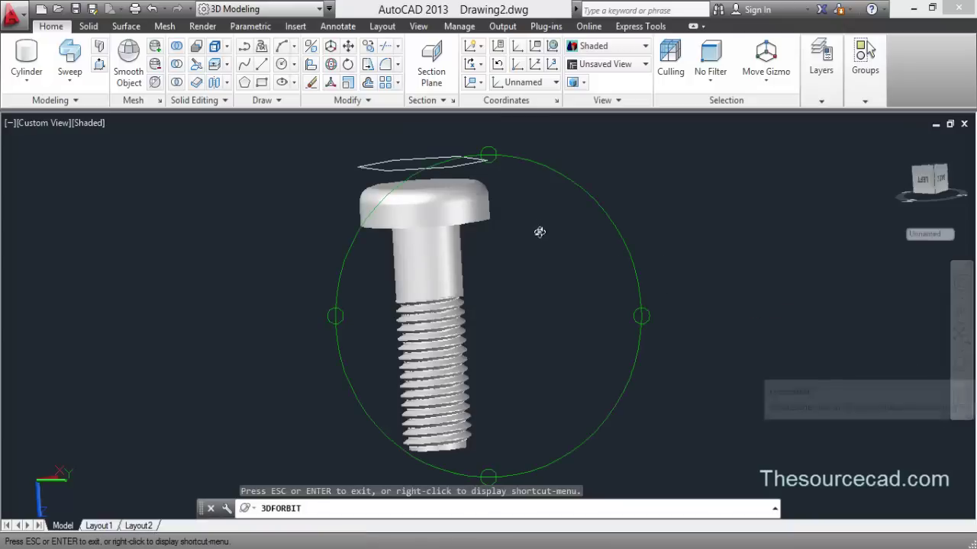
pyautogui.moveTo(538, 231); pyautogui.dragTo(525, 301)
pyautogui.rightClick(565, 197)
pyautogui.click(583, 207)
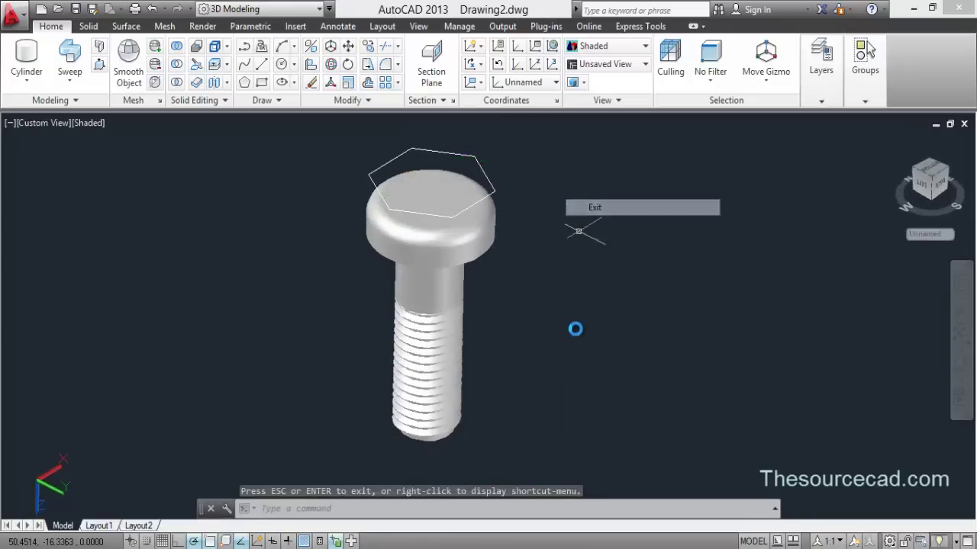
pyautogui.click(73, 82)
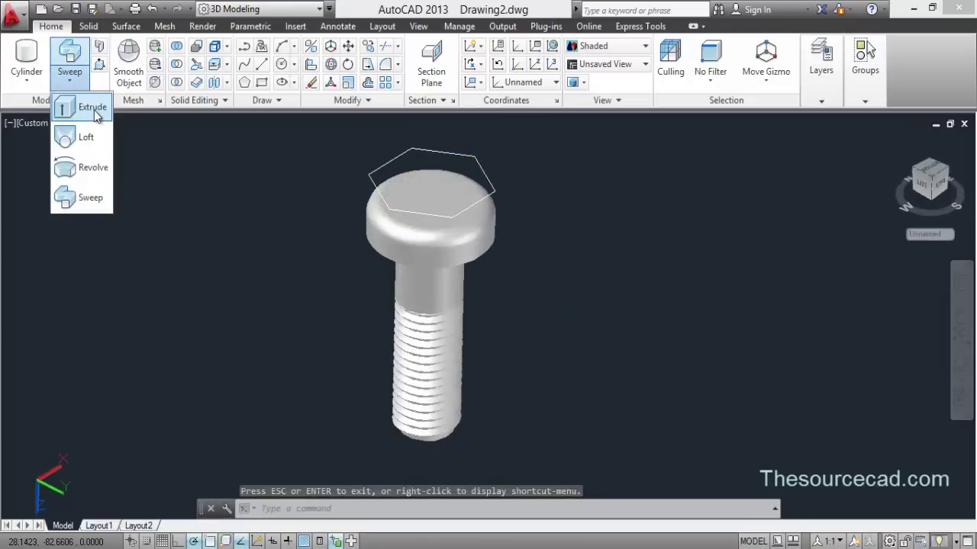
pyautogui.click(91, 108)
pyautogui.click(413, 151)
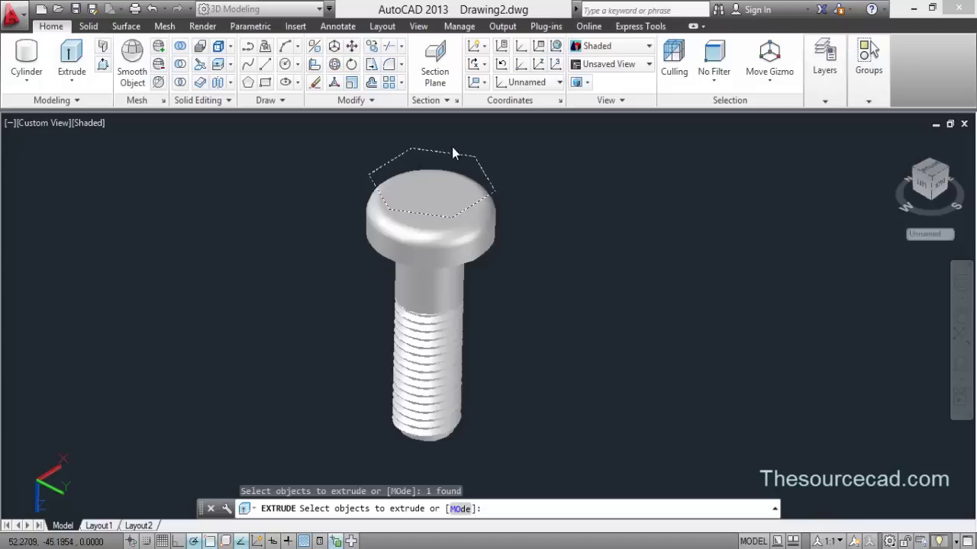
pyautogui.rightClick(453, 147)
pyautogui.click(480, 157)
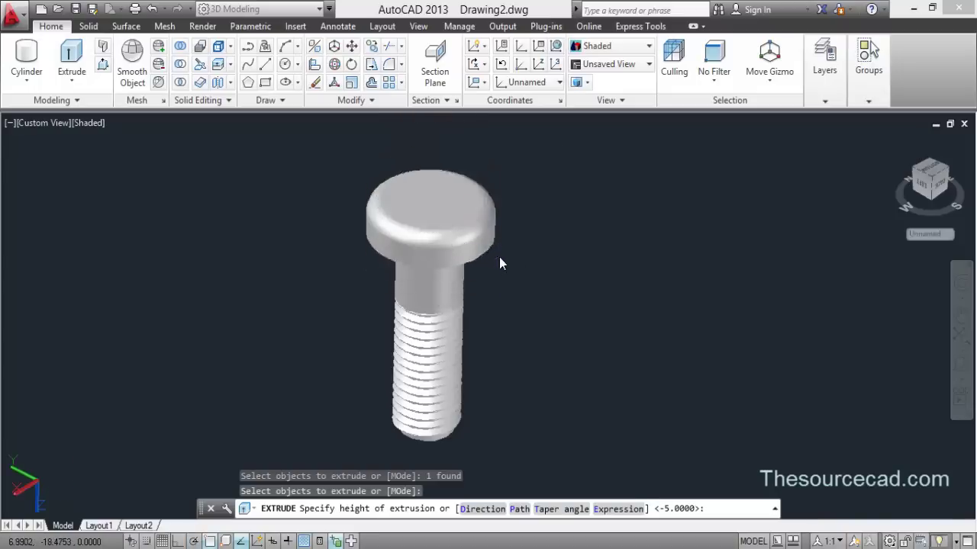
pyautogui.click(499, 259)
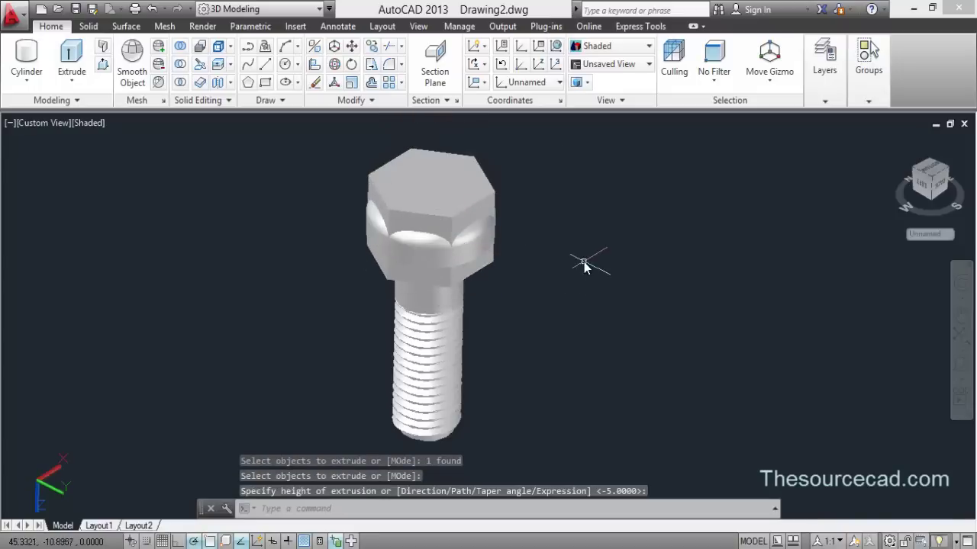
pyautogui.click(181, 84)
pyautogui.click(431, 200)
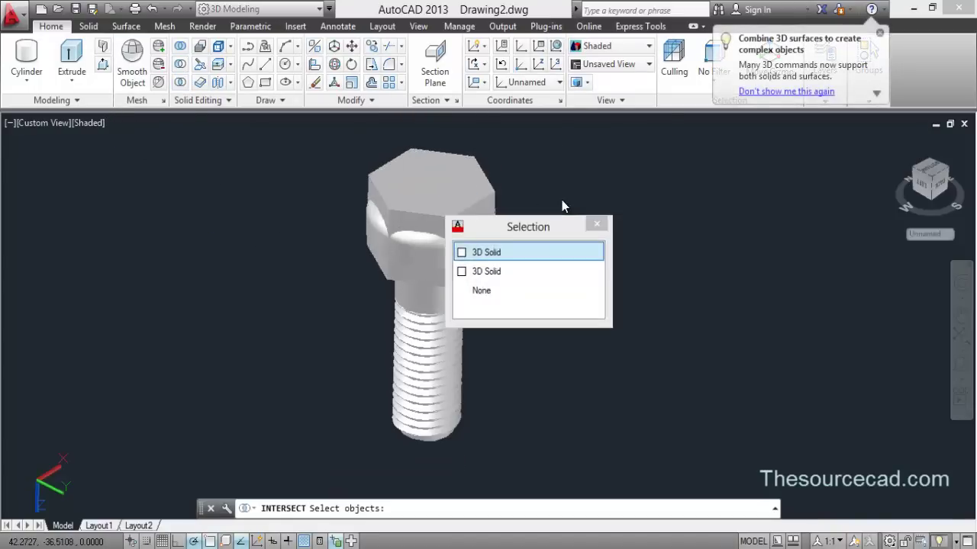
pyautogui.press('Return')
pyautogui.press('Return')
# - Turn off selection cycling and intersect the extruded hexagon with the filleted head cylinder
pyautogui.click(181, 83)
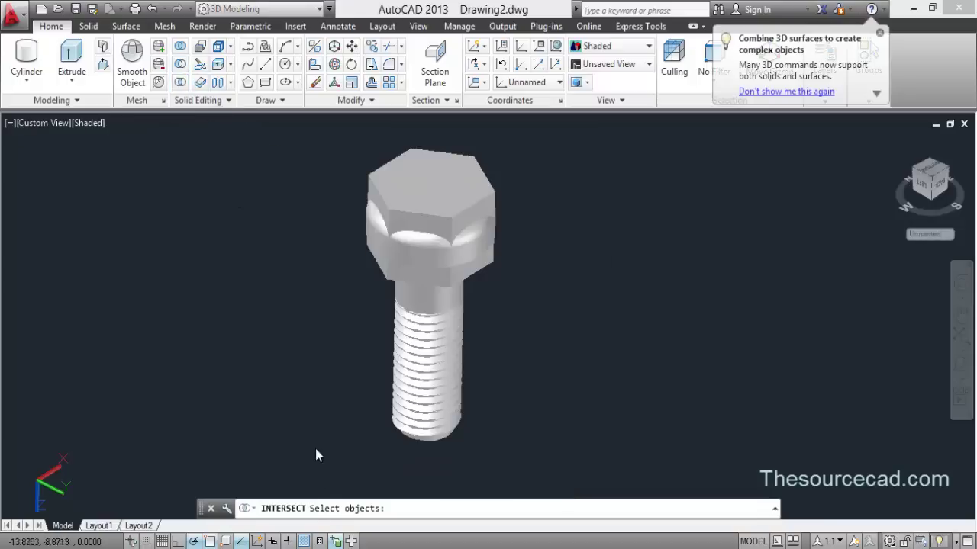
pyautogui.click(336, 541)
pyautogui.click(404, 229)
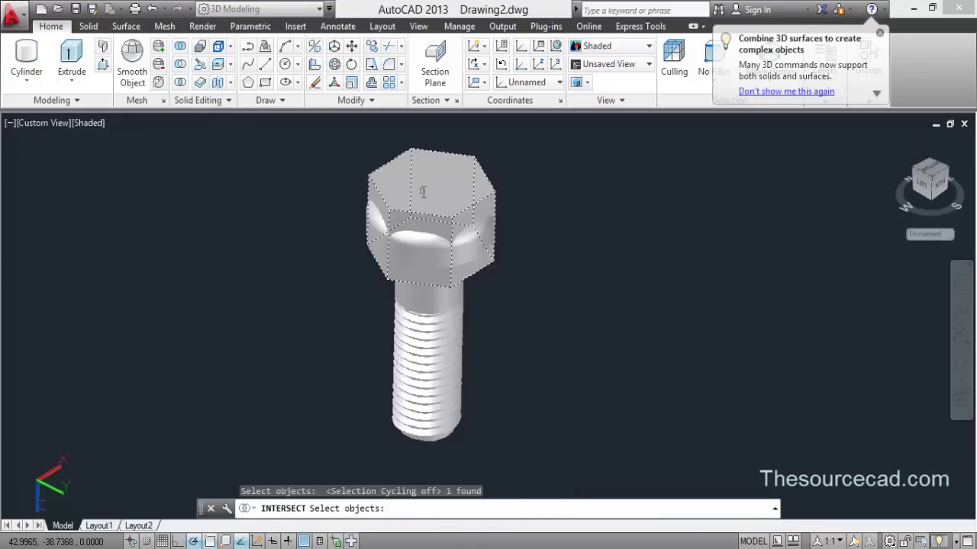
pyautogui.click(406, 247)
pyautogui.press('Return')
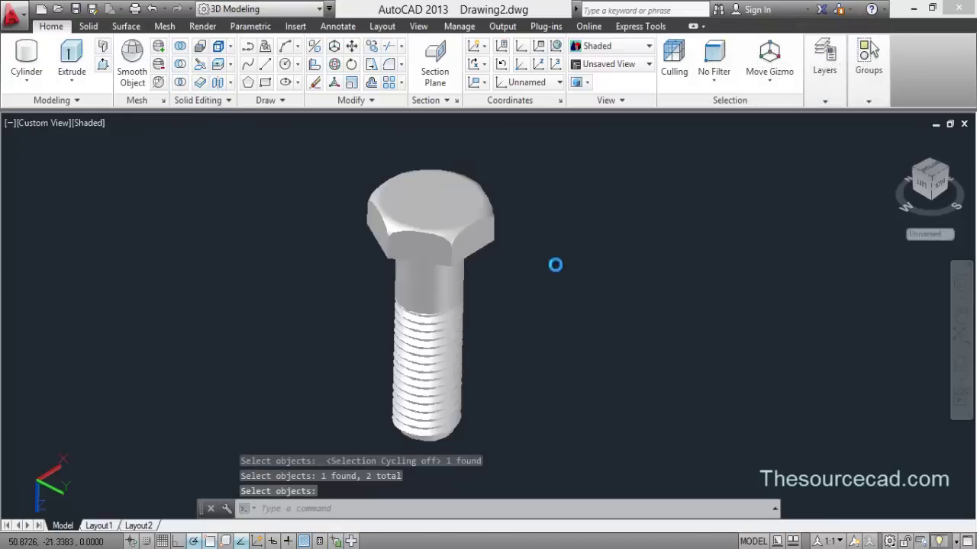
# - Union the hexagonal head, shank, core and thread into a single bolt solid
pyautogui.click(961, 363)
pyautogui.moveTo(484, 351); pyautogui.dragTo(540, 232)
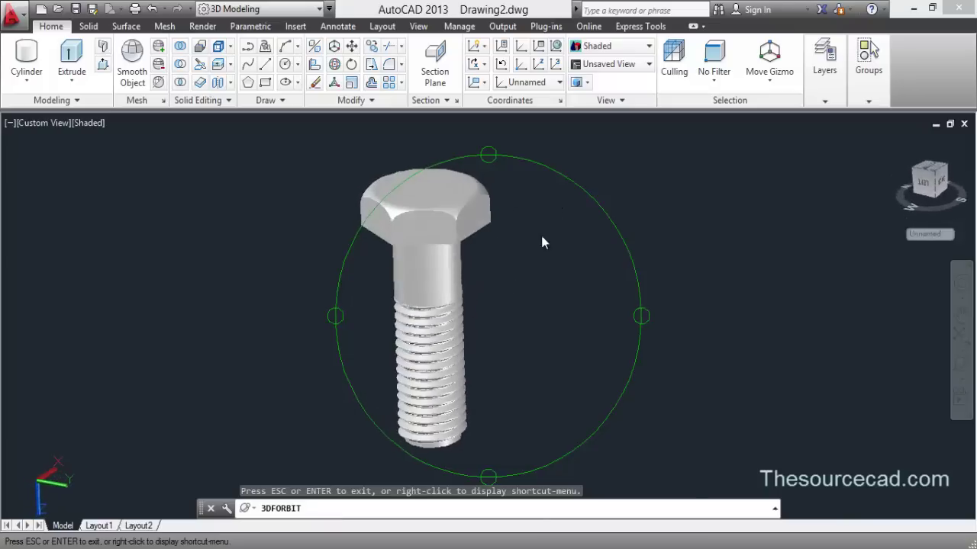
pyautogui.rightClick(542, 237)
pyautogui.click(570, 247)
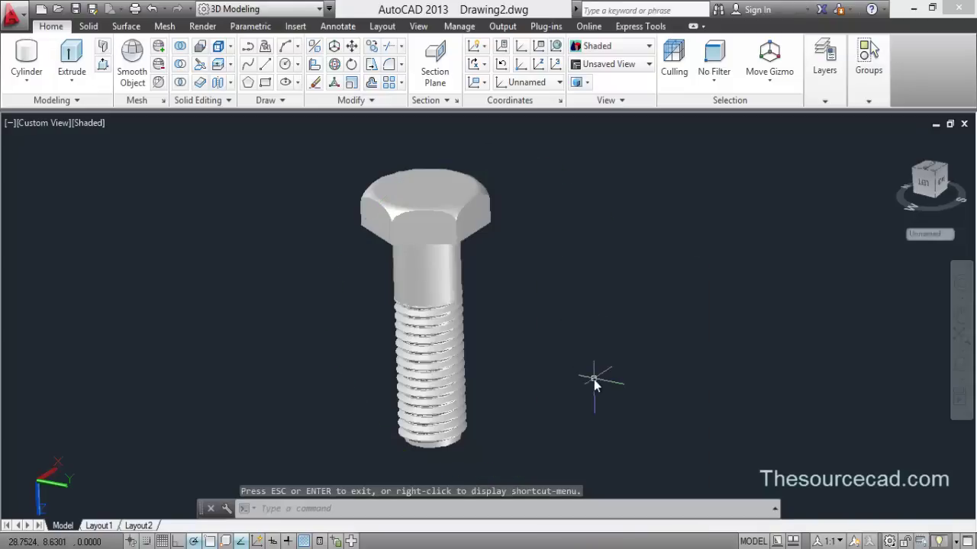
pyautogui.click(181, 47)
pyautogui.click(525, 376)
pyautogui.click(270, 169)
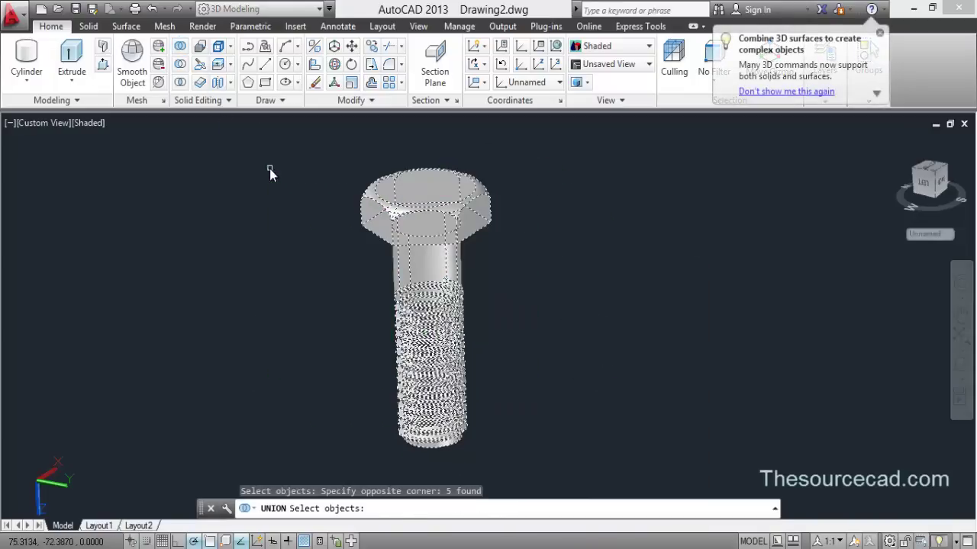
pyautogui.press('Return')
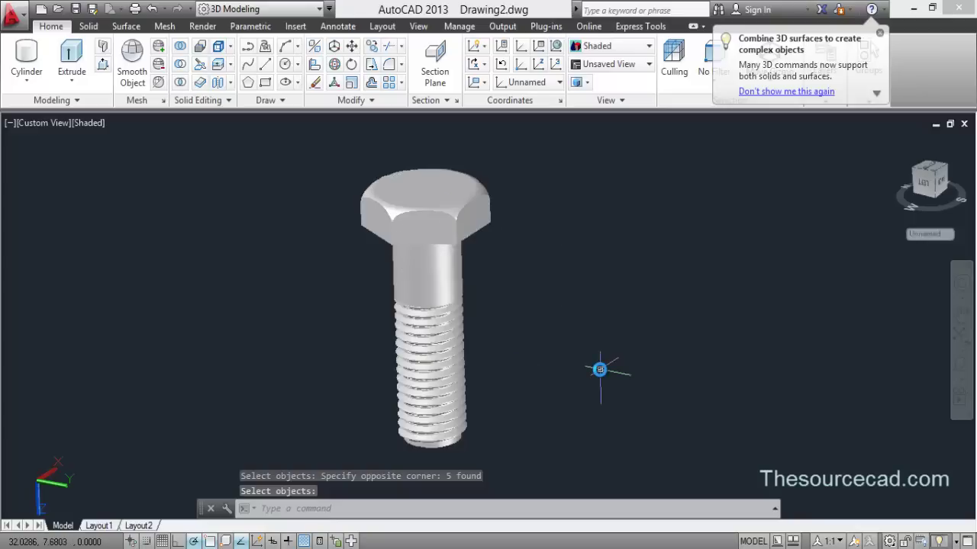
# - Add a nut cylinder centred on the threaded end face of the bolt, with radius 9 and height 7
pyautogui.click(29, 58)
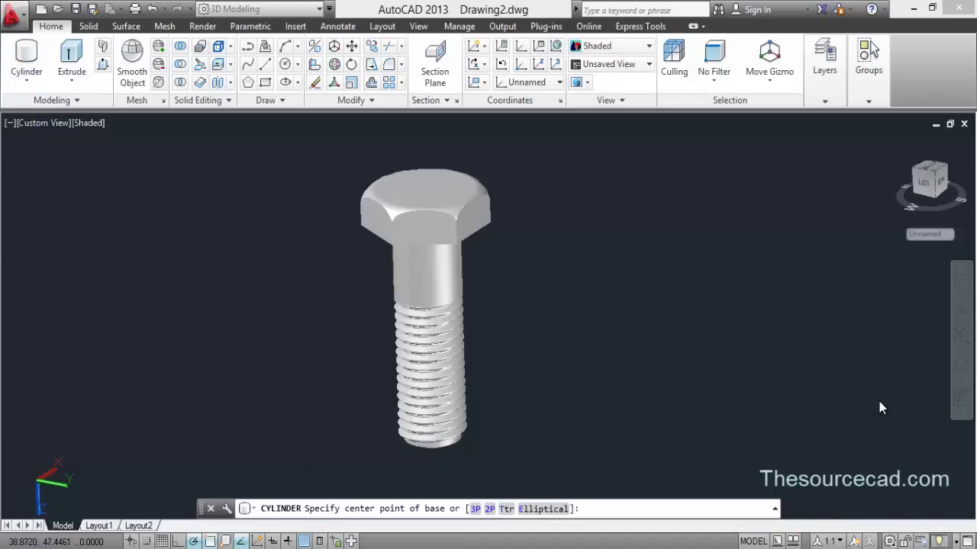
pyautogui.click(960, 365)
pyautogui.moveTo(457, 394); pyautogui.dragTo(536, 251)
pyautogui.rightClick(537, 251)
pyautogui.click(544, 258)
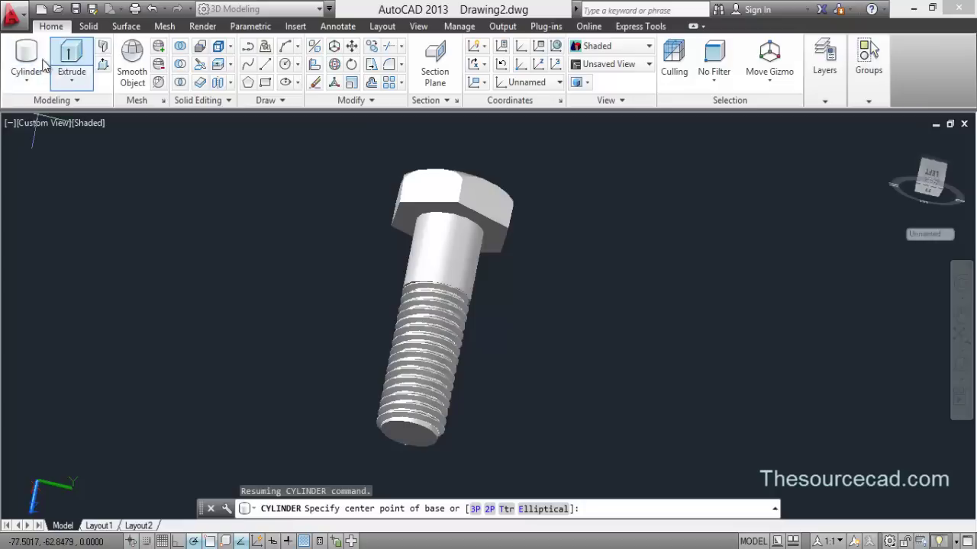
pyautogui.keyDown('shift'); pyautogui.rightClick(402, 447); pyautogui.keyUp('shift')
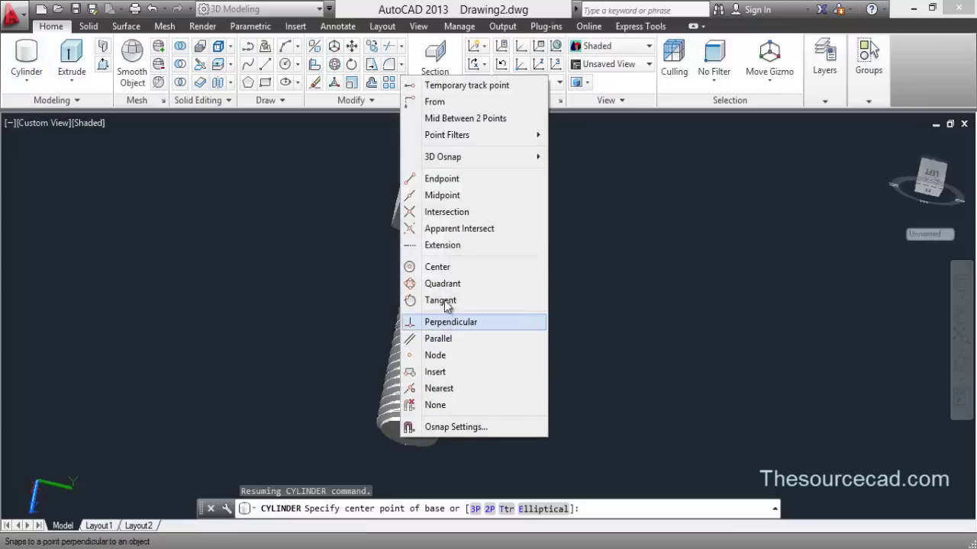
pyautogui.click(430, 268)
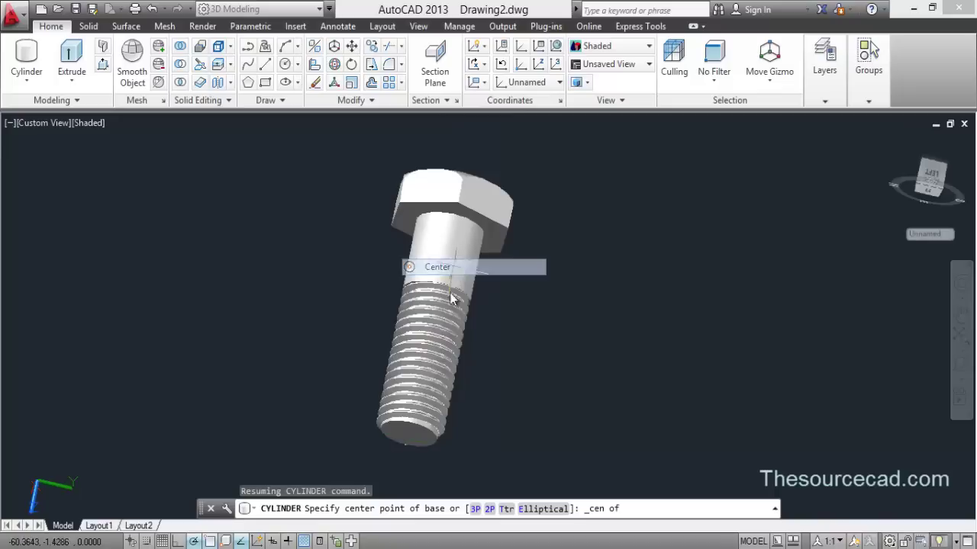
pyautogui.click(412, 431)
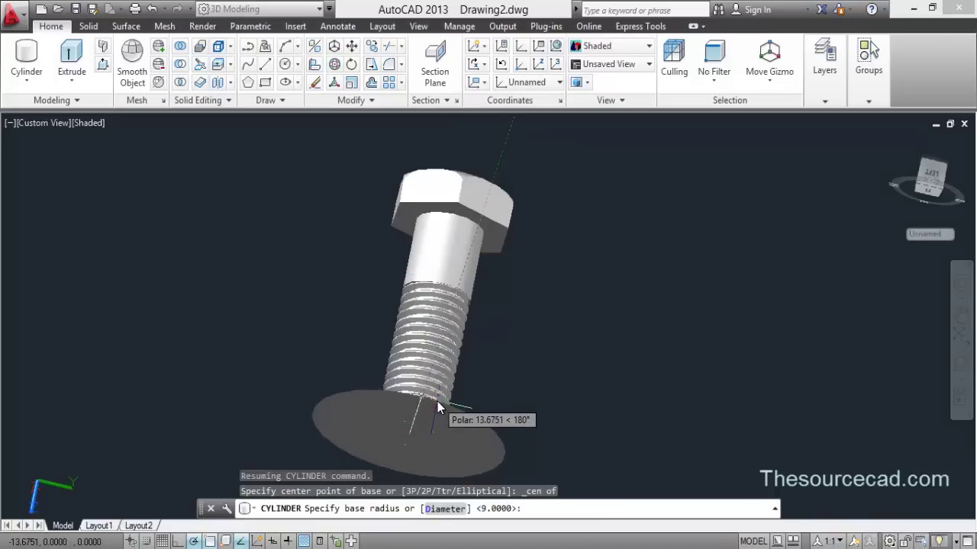
pyautogui.write('9')
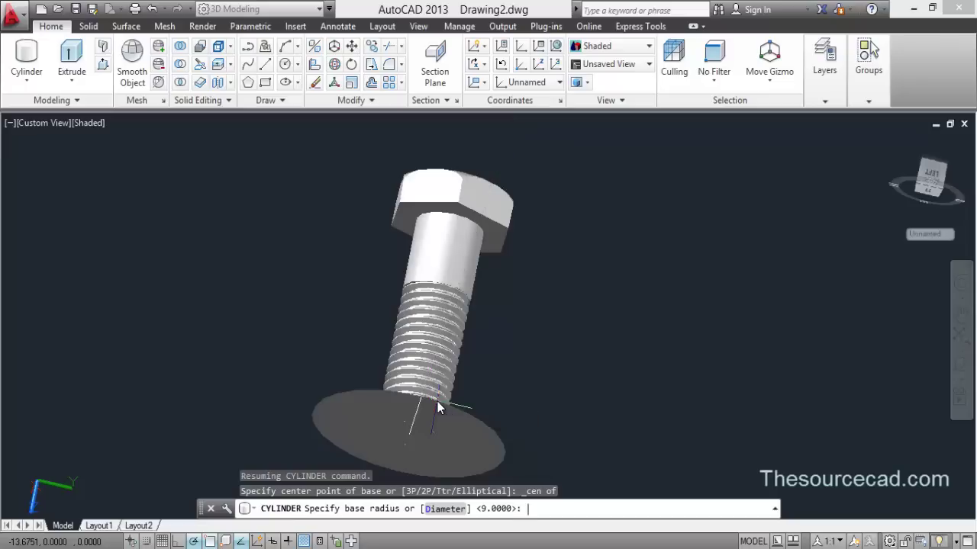
pyautogui.press('Return')
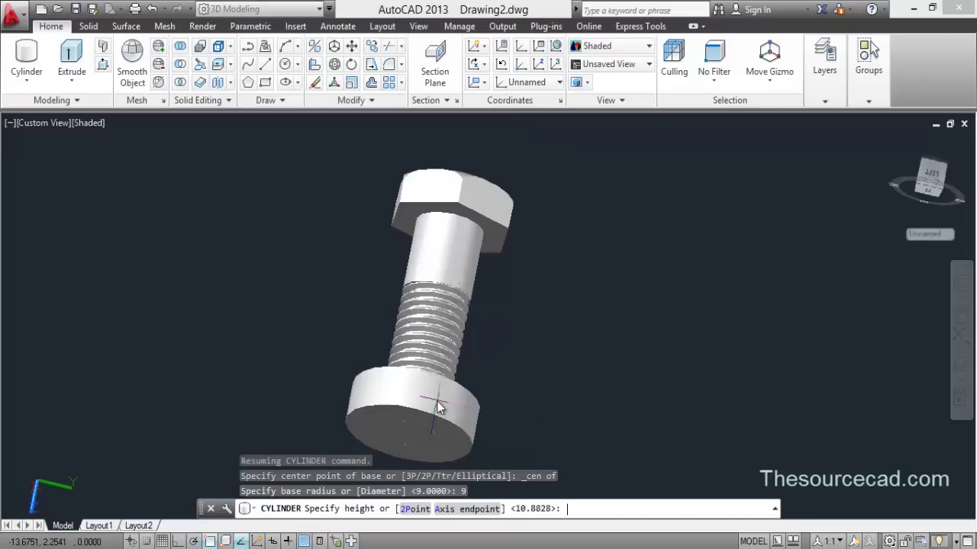
pyautogui.write('7')
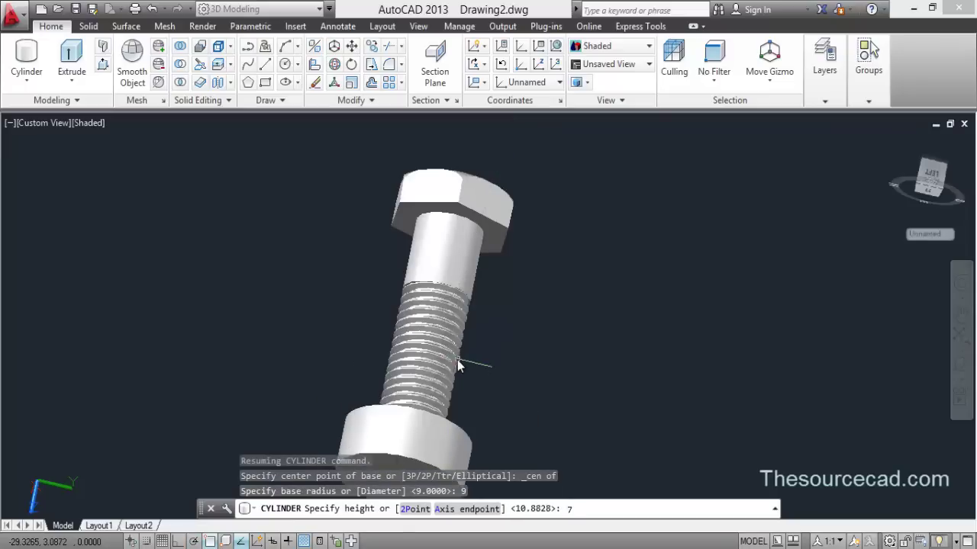
pyautogui.press('Return')
# - Fillet both outer circular edges of the nut cylinder with a radius of 2
pyautogui.keyDown('shift'); pyautogui.moveTo(497, 368); pyautogui.dragTo(494, 329, button='middle'); pyautogui.keyUp('shift')
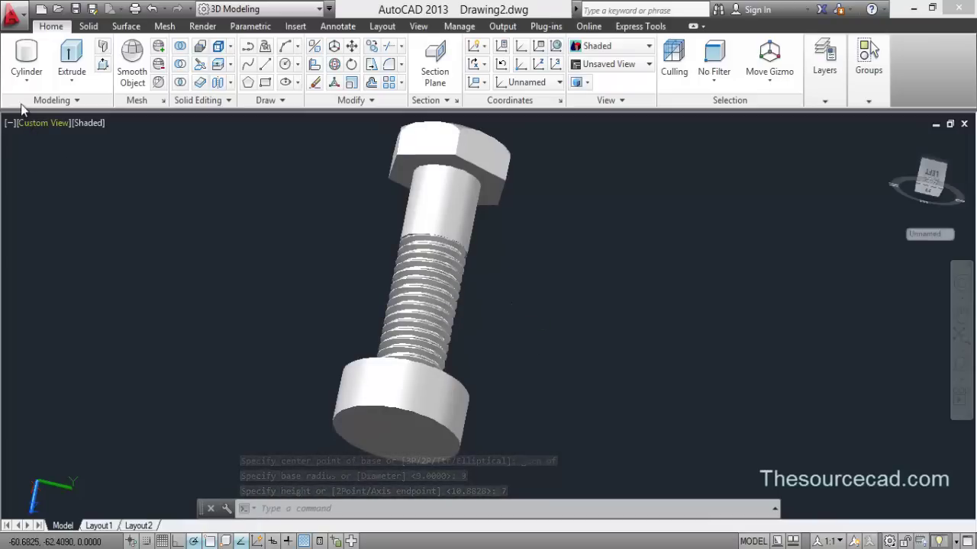
pyautogui.click(98, 29)
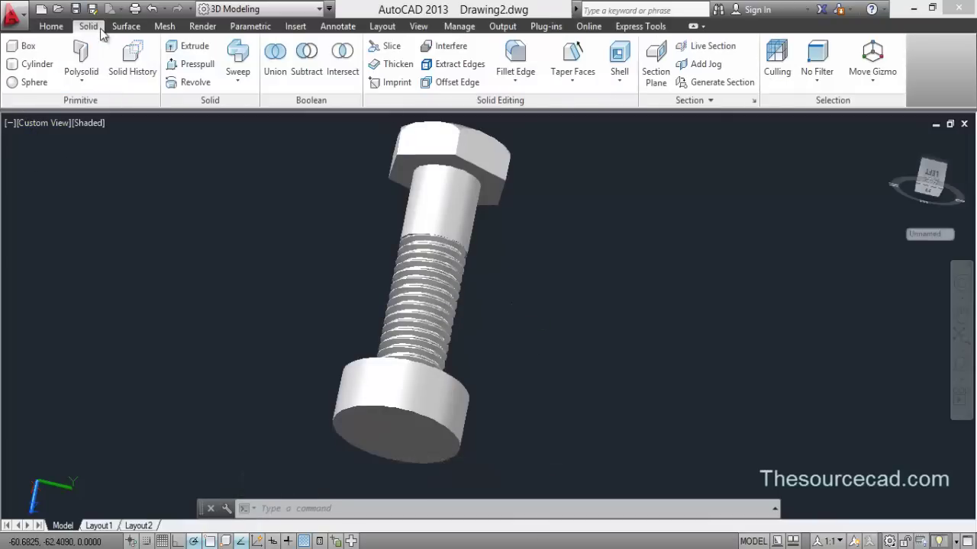
pyautogui.click(519, 58)
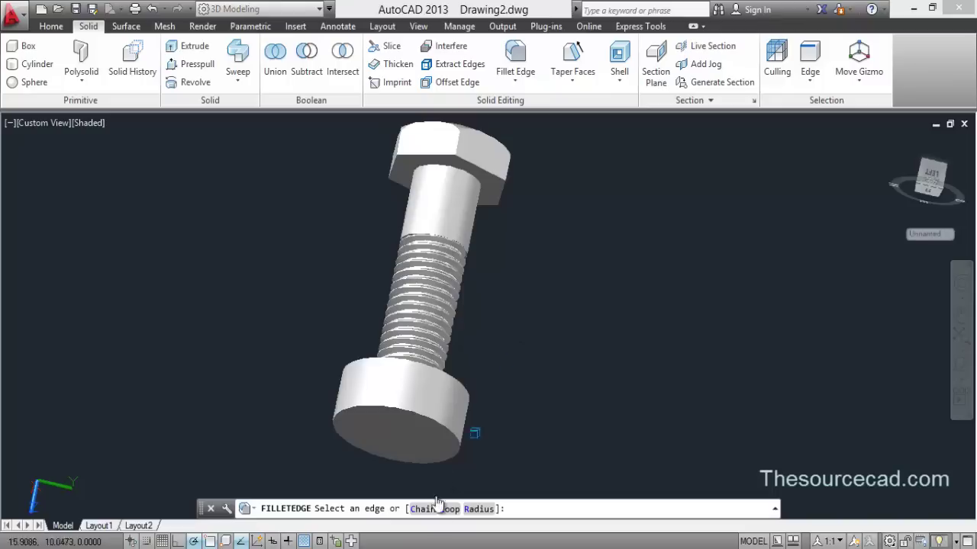
pyautogui.click(478, 509)
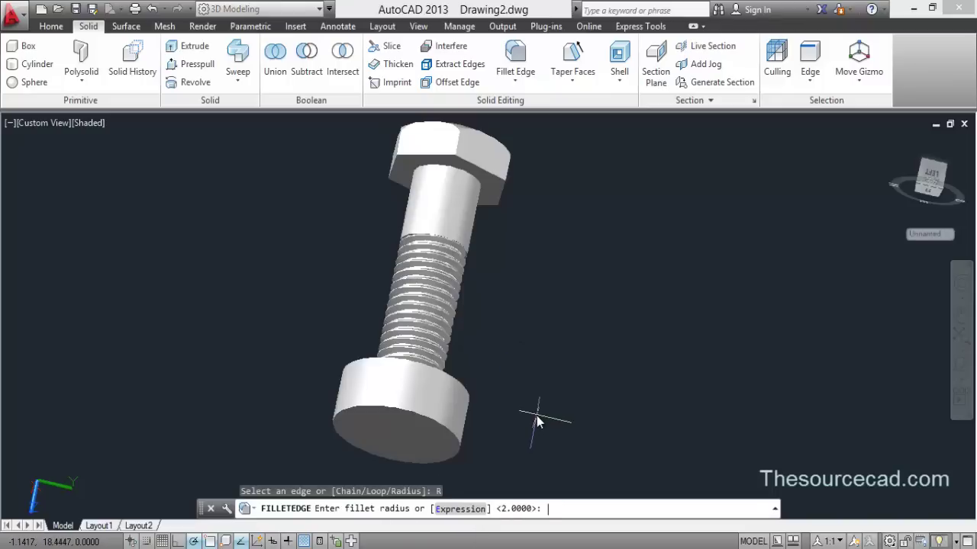
pyautogui.press('Return')
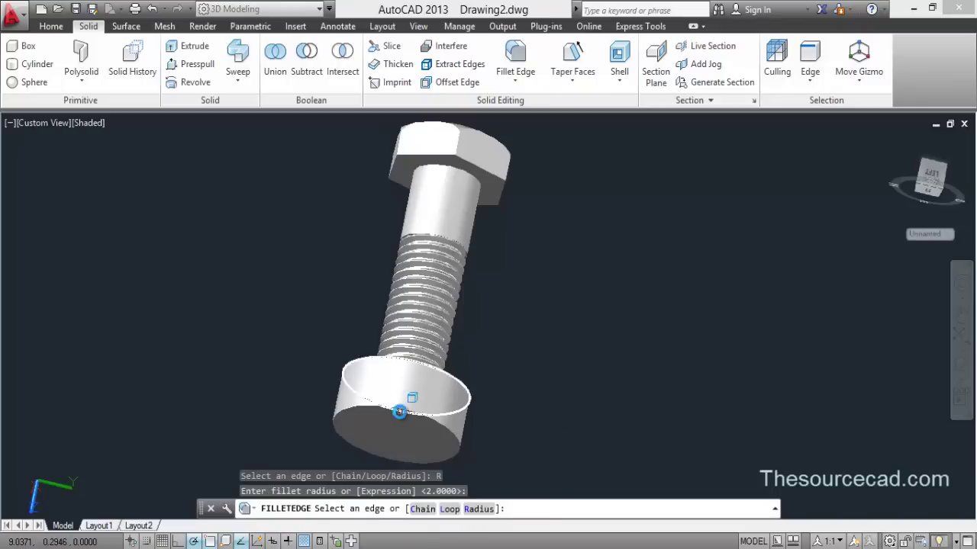
pyautogui.click(400, 413)
pyautogui.click(354, 400)
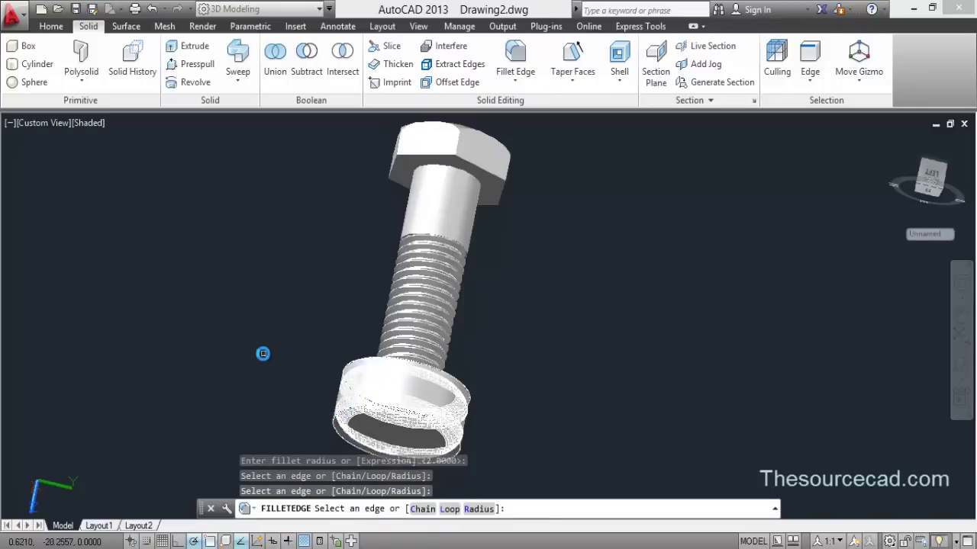
pyautogui.rightClick(262, 355)
pyautogui.click(294, 365)
pyautogui.rightClick(292, 367)
pyautogui.click(324, 375)
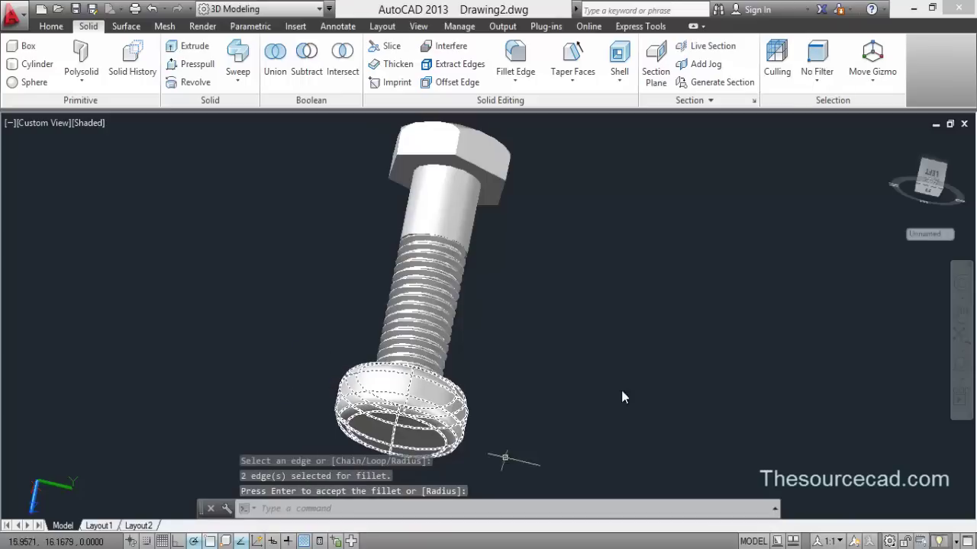
# - Move the filleted nut cylinder along the bolt axis toward the head so that it sits around the middle of the thread
pyautogui.click(425, 433)
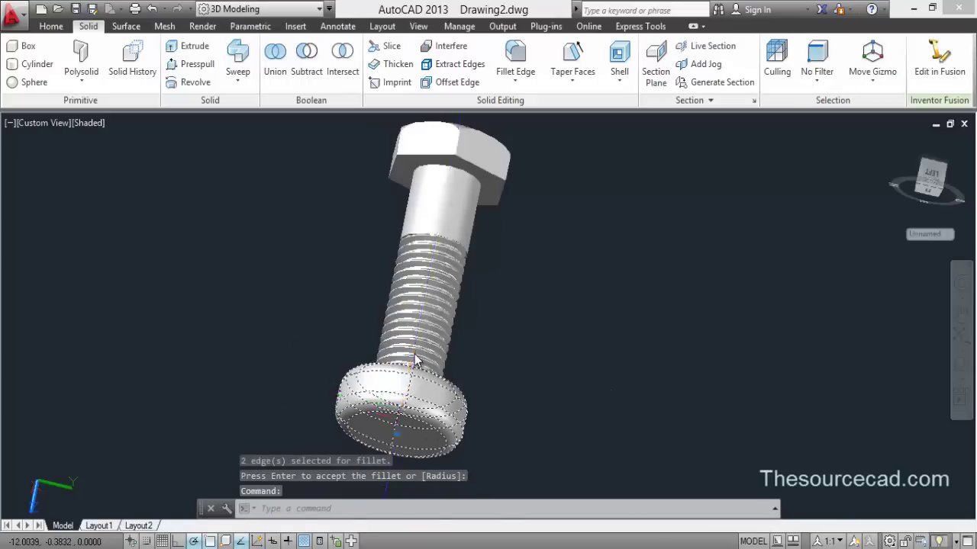
pyautogui.click(410, 360)
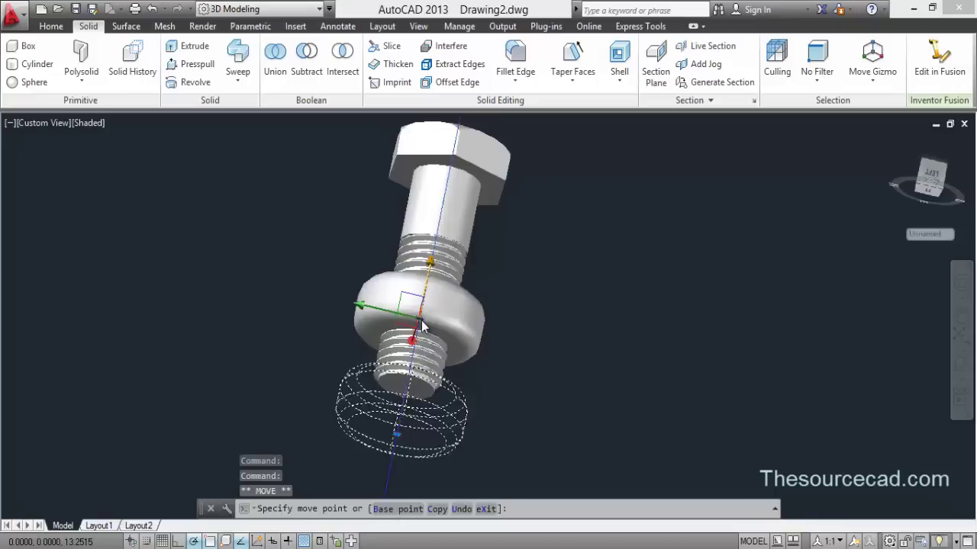
pyautogui.click(418, 319)
pyautogui.press('Escape')
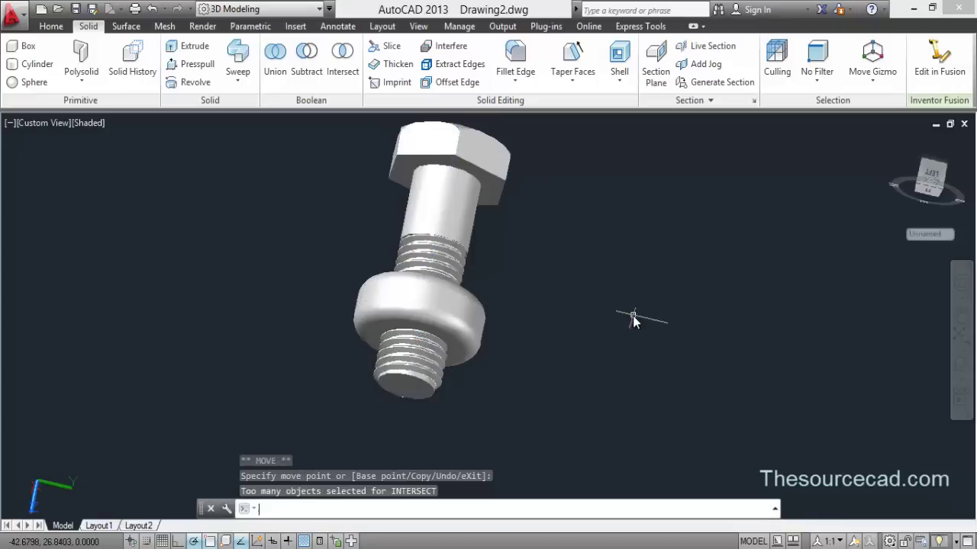
# - Draw a six-sided polygon centred on the bolt's threaded end face, inscribed in a circle of radius 9
pyautogui.click(50, 26)
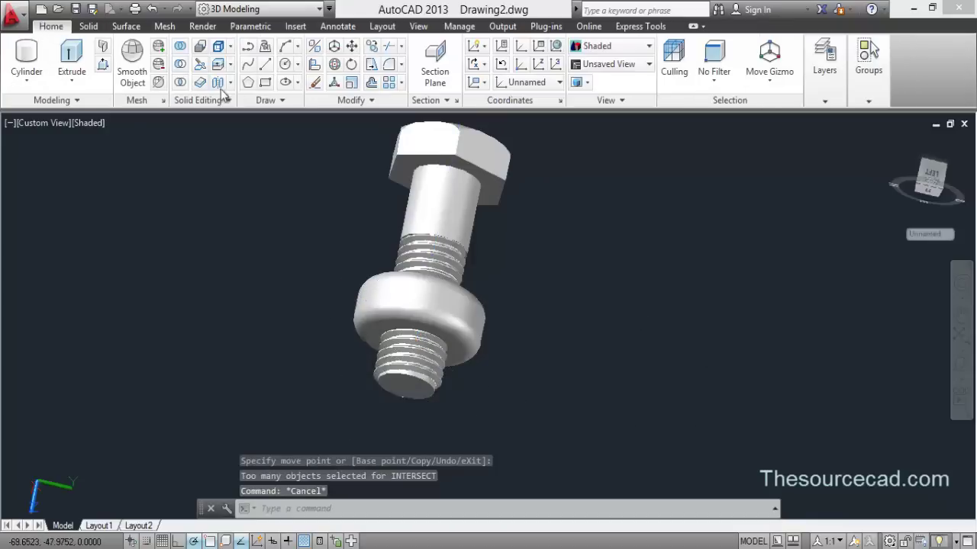
pyautogui.click(248, 83)
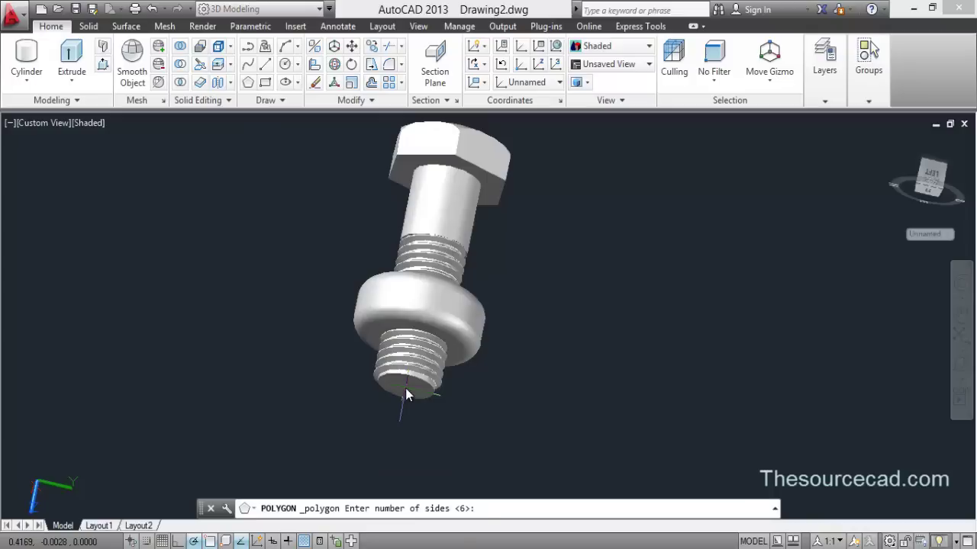
pyautogui.press('Return')
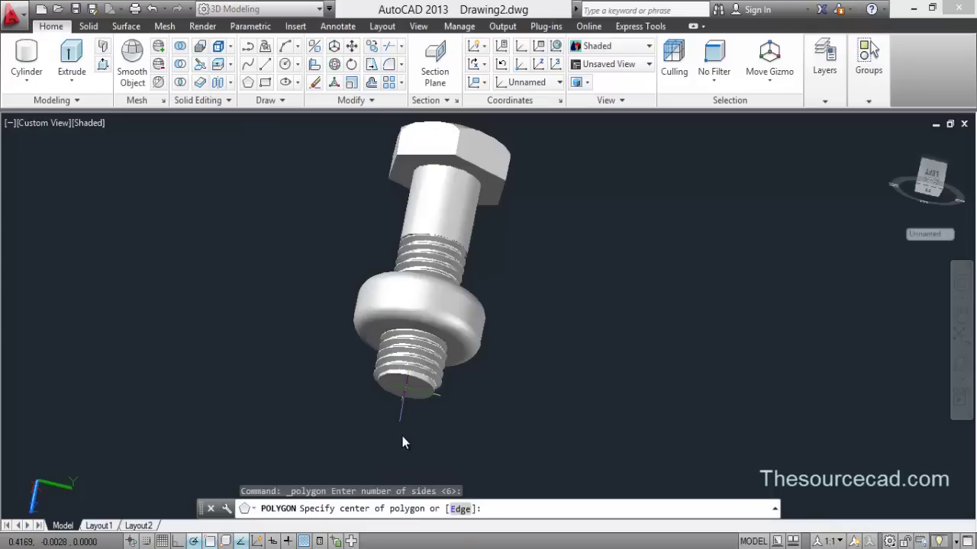
pyautogui.keyDown('shift'); pyautogui.rightClick(406, 385); pyautogui.keyUp('shift')
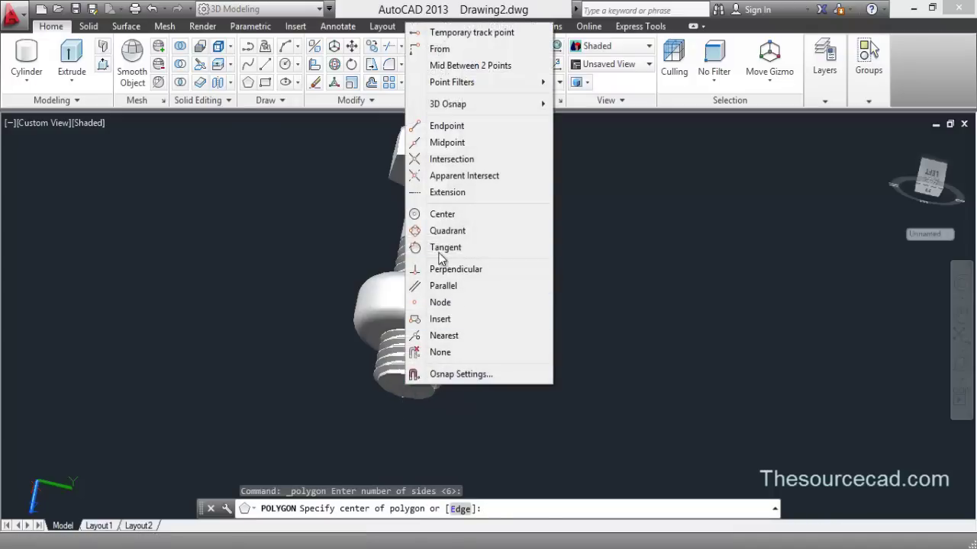
pyautogui.click(450, 214)
pyautogui.click(407, 382)
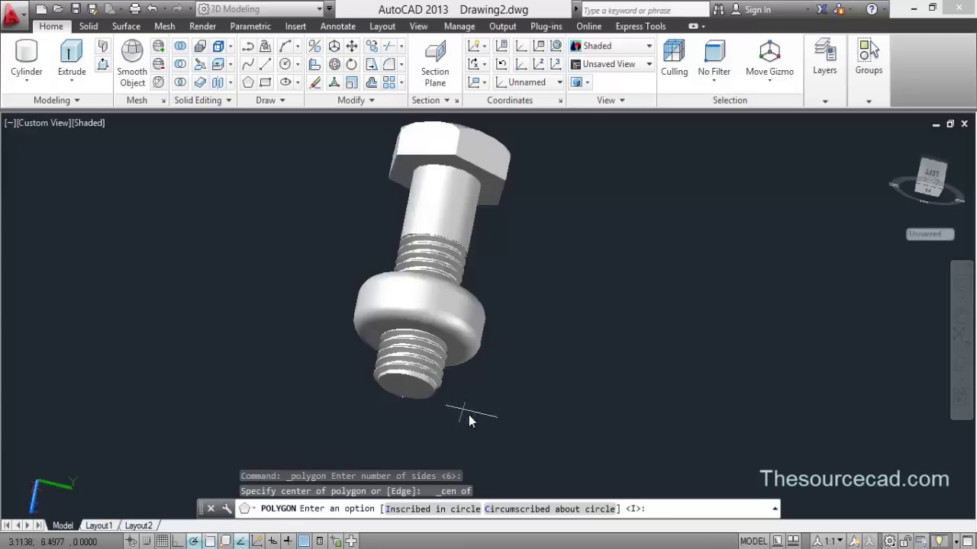
pyautogui.click(432, 508)
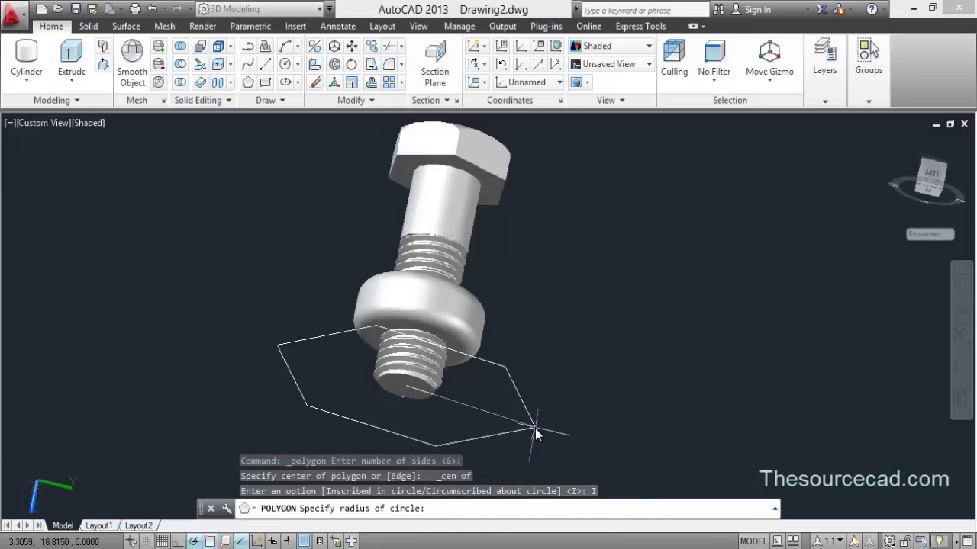
pyautogui.write('9')
pyautogui.press('Return')
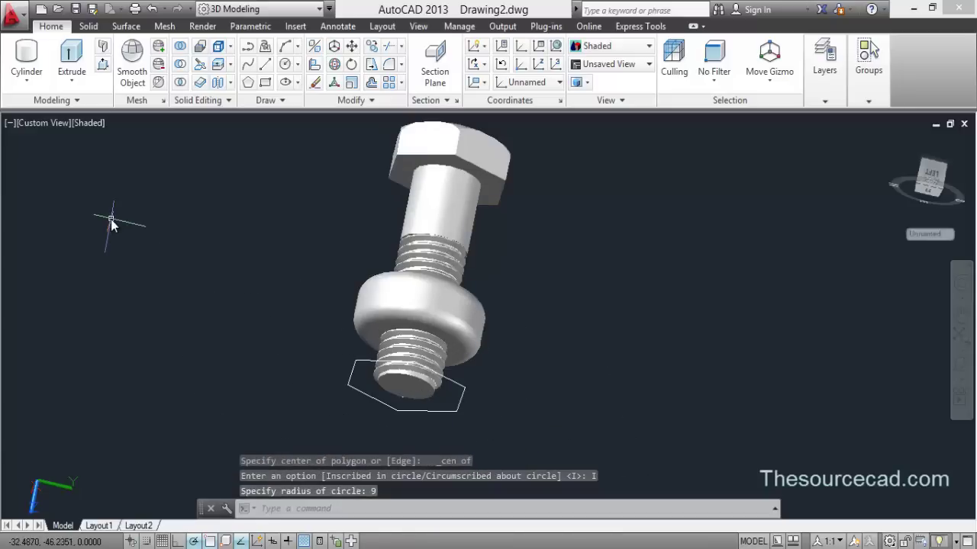
# - Extrude the hexagon along the bolt toward the head until it passes completely through the filleted nut cylinder
pyautogui.click(72, 53)
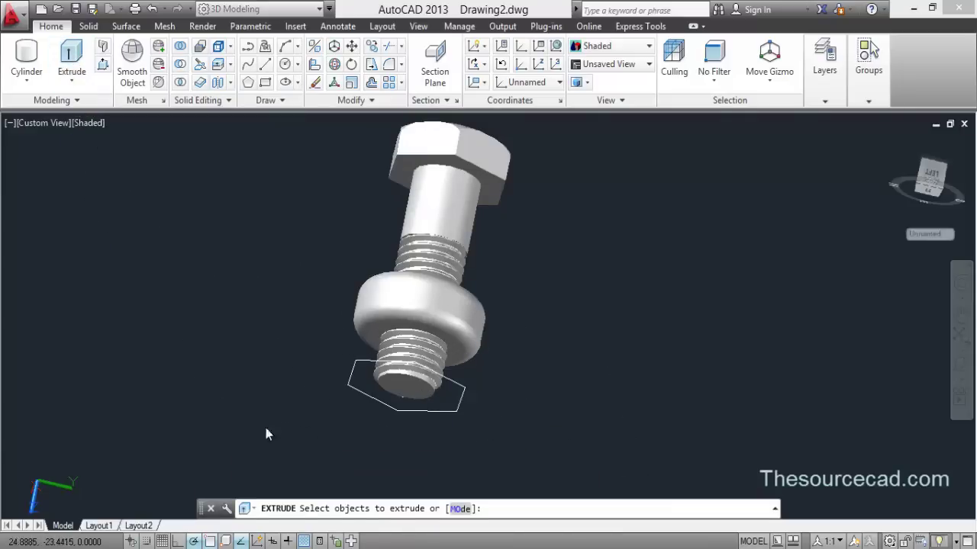
pyautogui.click(348, 394)
pyautogui.rightClick(313, 326)
pyautogui.click(317, 332)
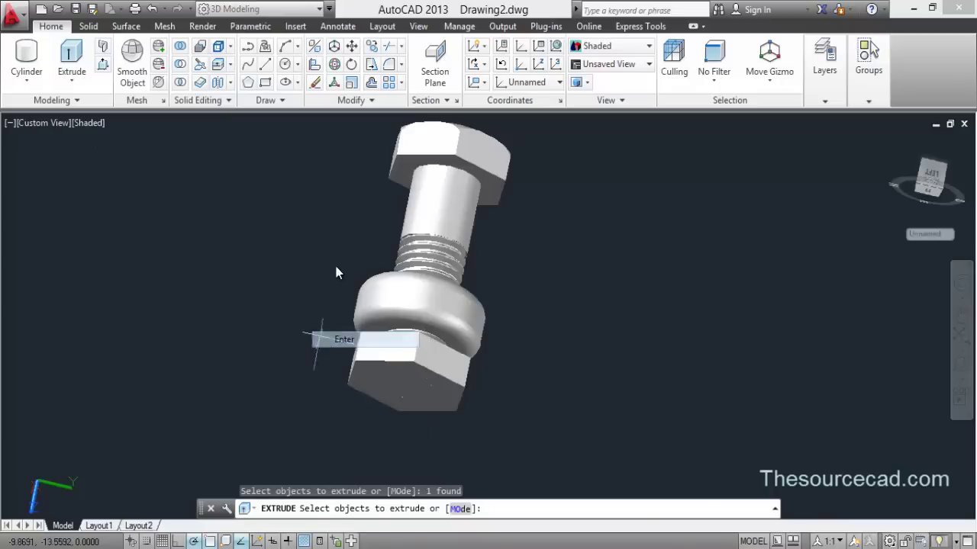
pyautogui.click(314, 280)
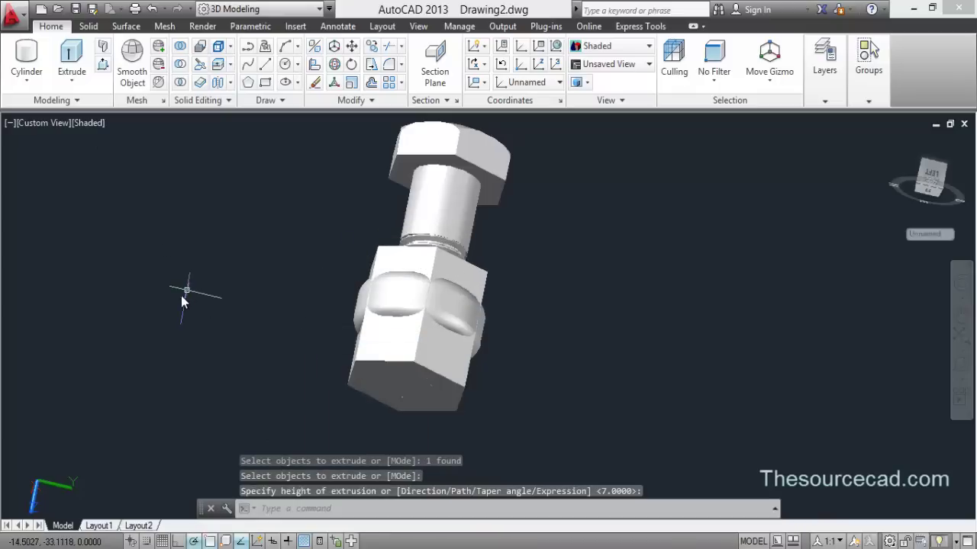
# - Intersect the extruded hexagon with the filleted nut cylinder to form the hex nut
pyautogui.click(180, 82)
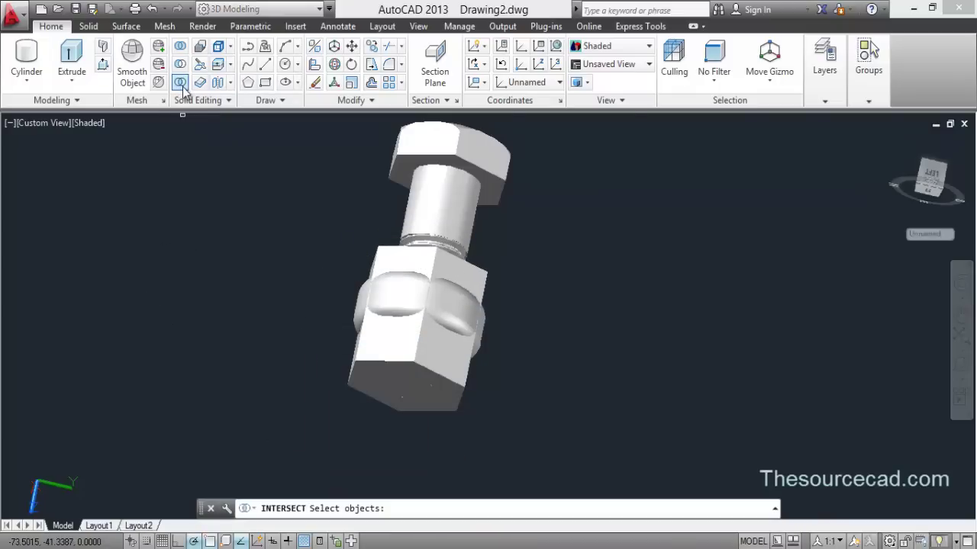
pyautogui.click(379, 357)
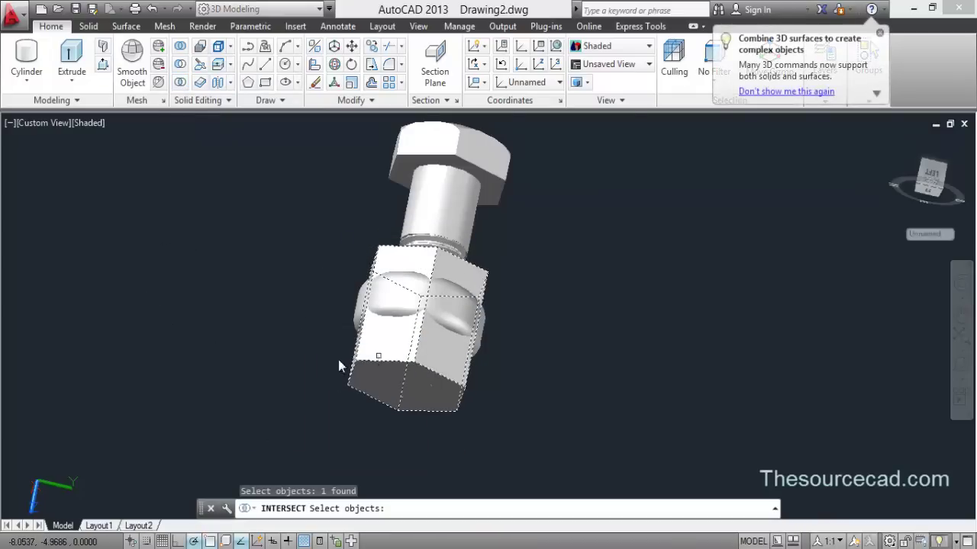
pyautogui.click(357, 305)
pyautogui.press('Return')
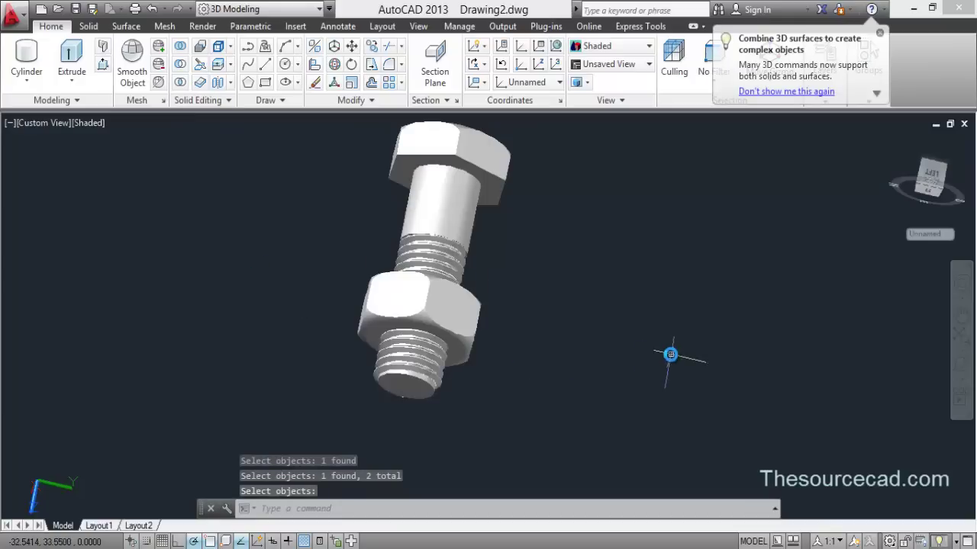
# - Orbit around the bolt and nut to examine the finished assembly from the head side
pyautogui.click(961, 370)
pyautogui.moveTo(486, 242); pyautogui.dragTo(493, 305)
pyautogui.rightClick(541, 217)
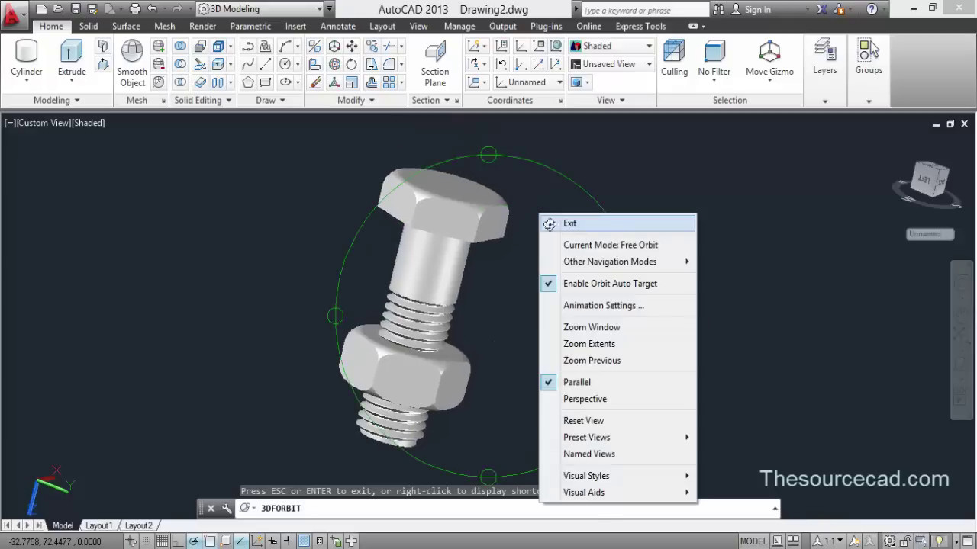
pyautogui.click(546, 224)
pyautogui.moveTo(510, 349); pyautogui.dragTo(531, 336, button='middle')
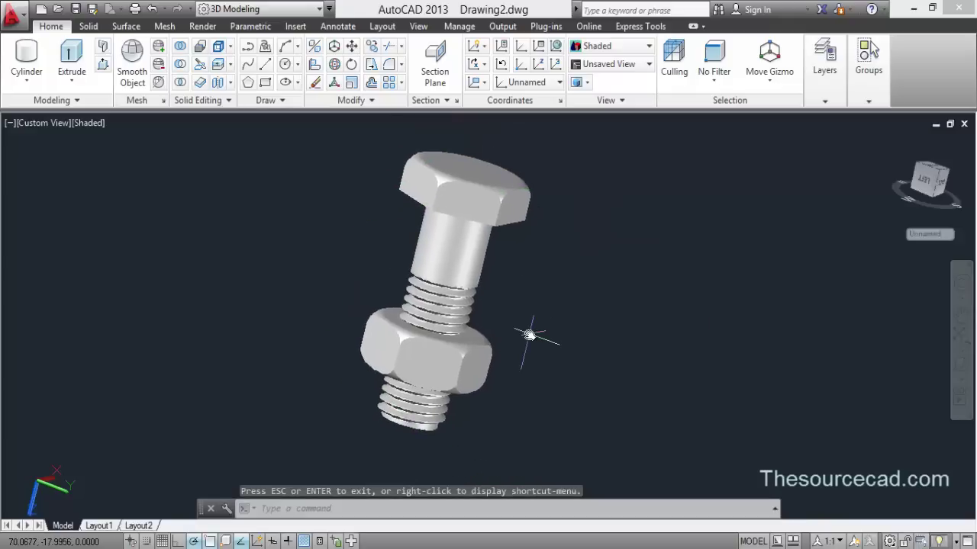
pyautogui.press('Escape')
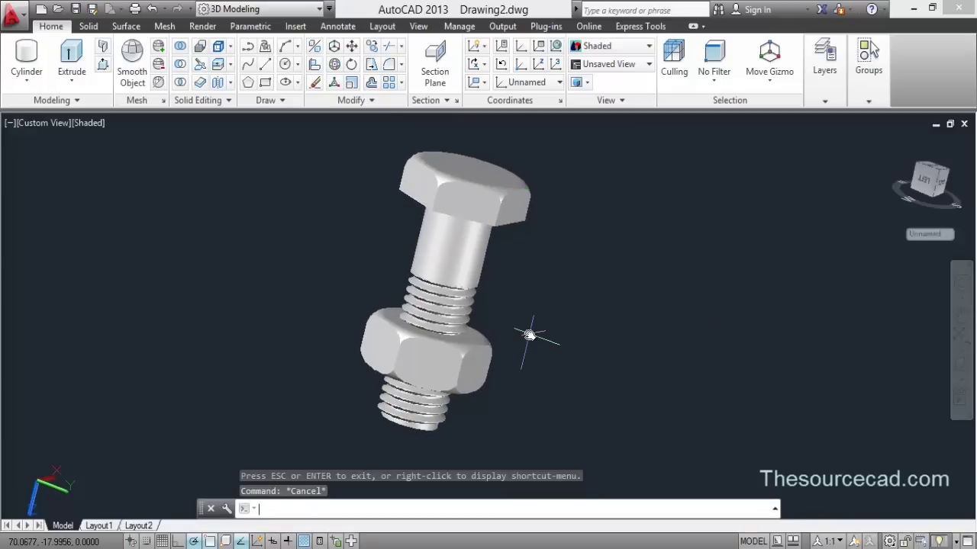